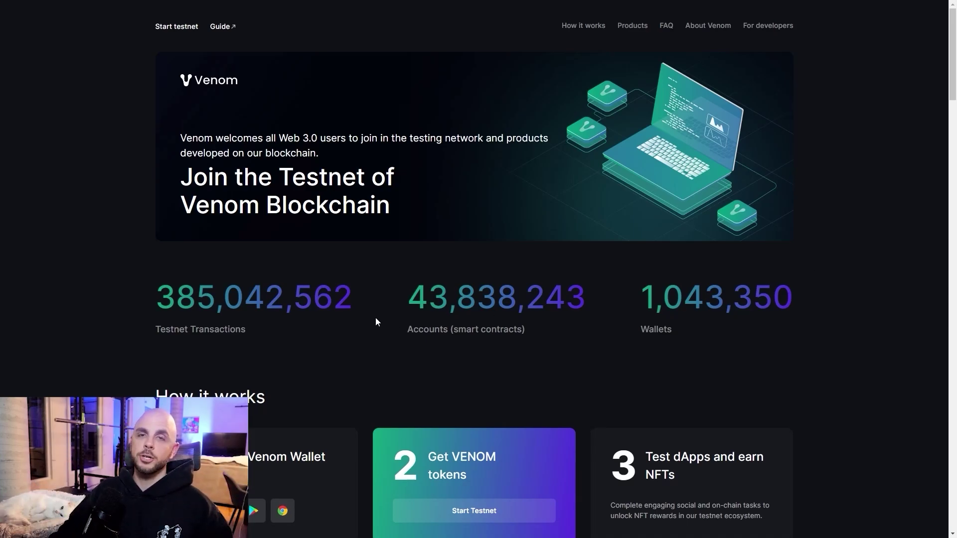
- Confirm the Venom Wallet is on Testnet with 0.00 VENOM, then switch the browser to full screen
scroll(376, 321, down, 2)
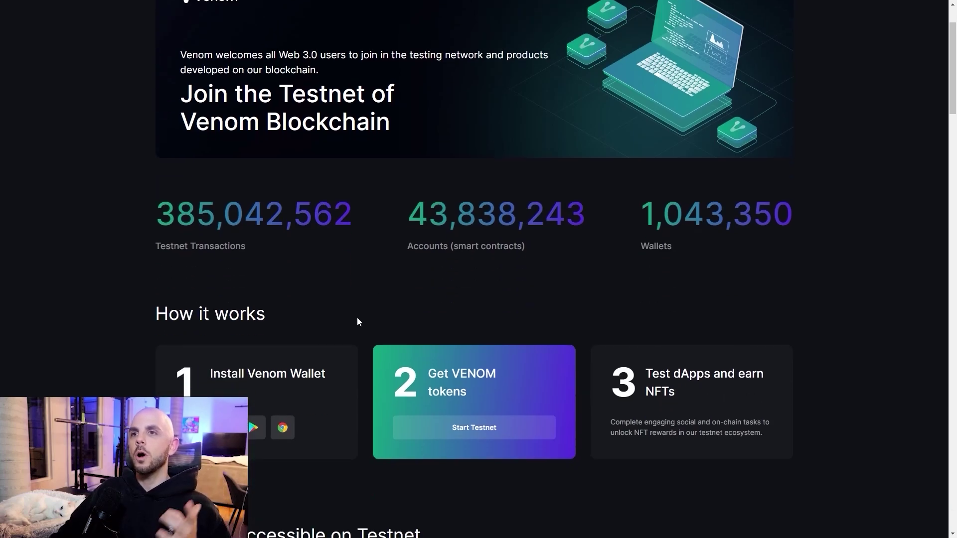
scroll(253, 356, down, 2)
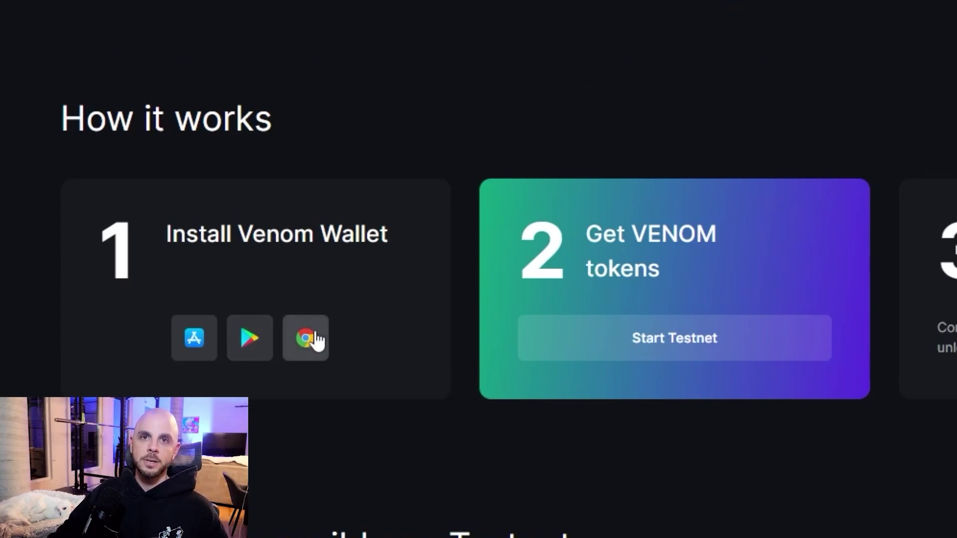
scroll(478, 269, up, 2)
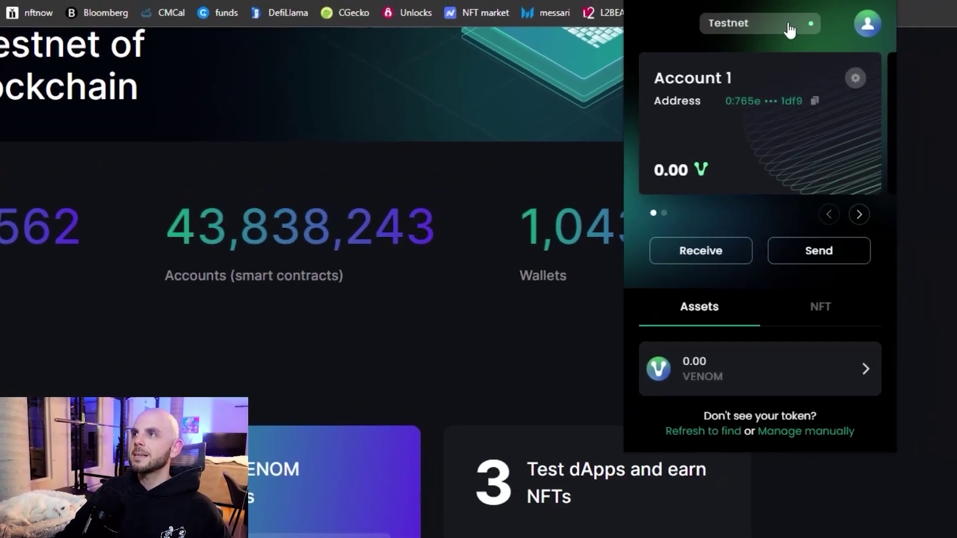
click(789, 30)
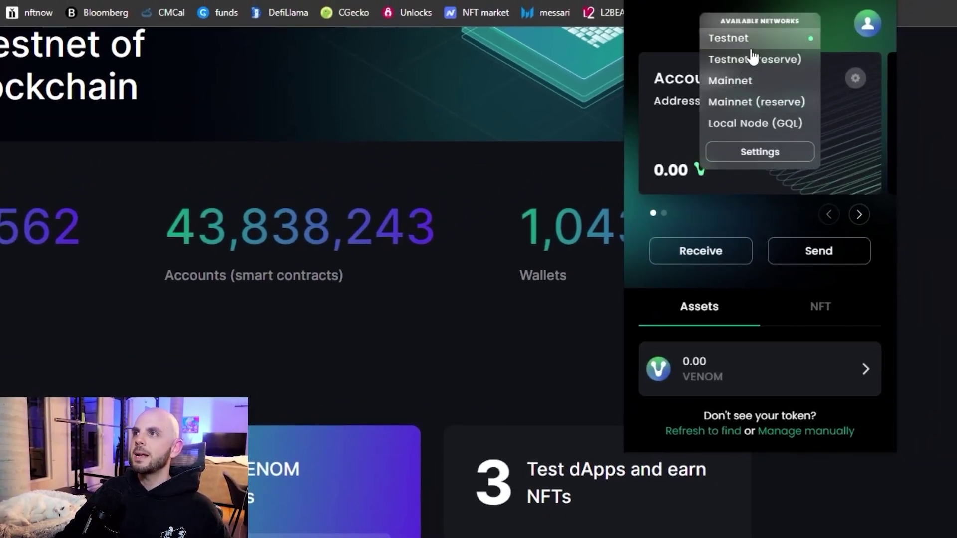
click(675, 52)
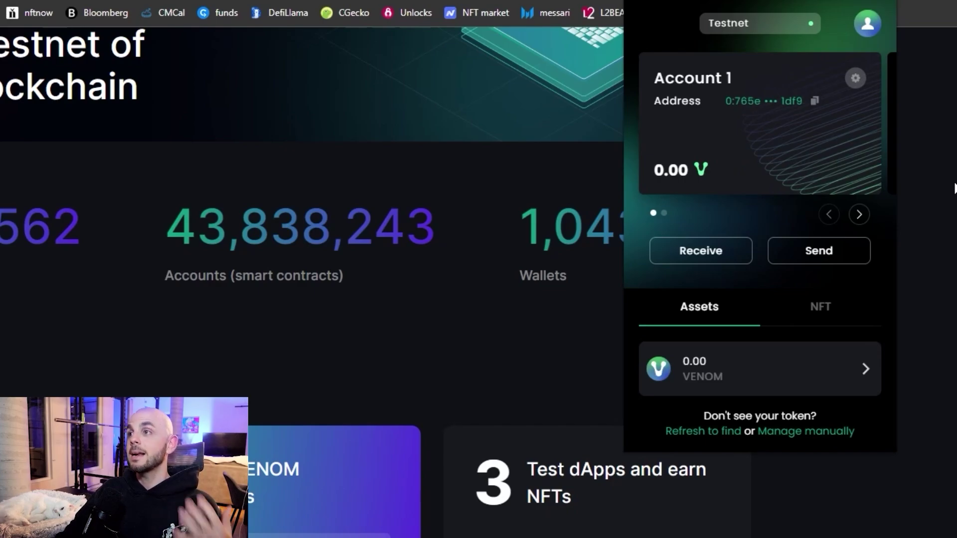
key(F11)
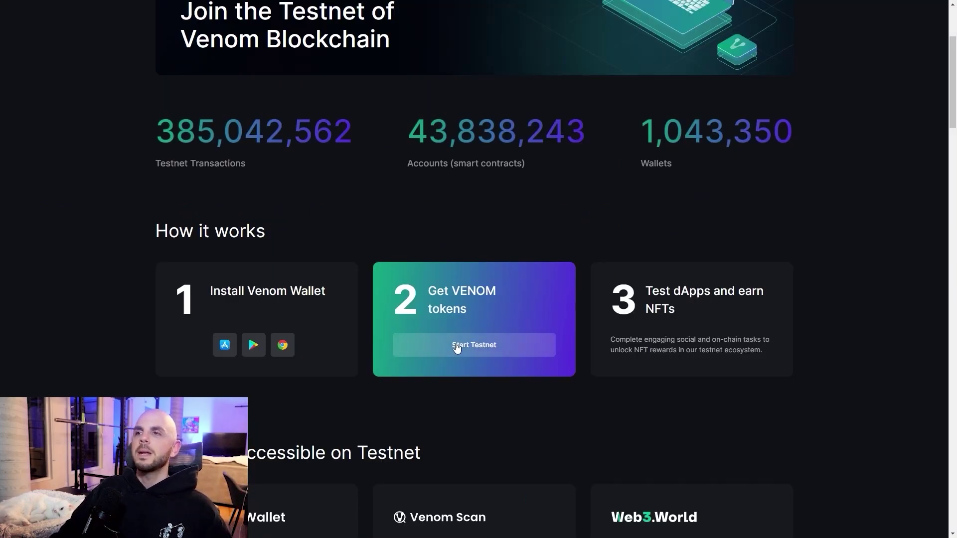
- From the testnet tasks page, connect Account 1 through the Venom Wallet browser extension
click(467, 350)
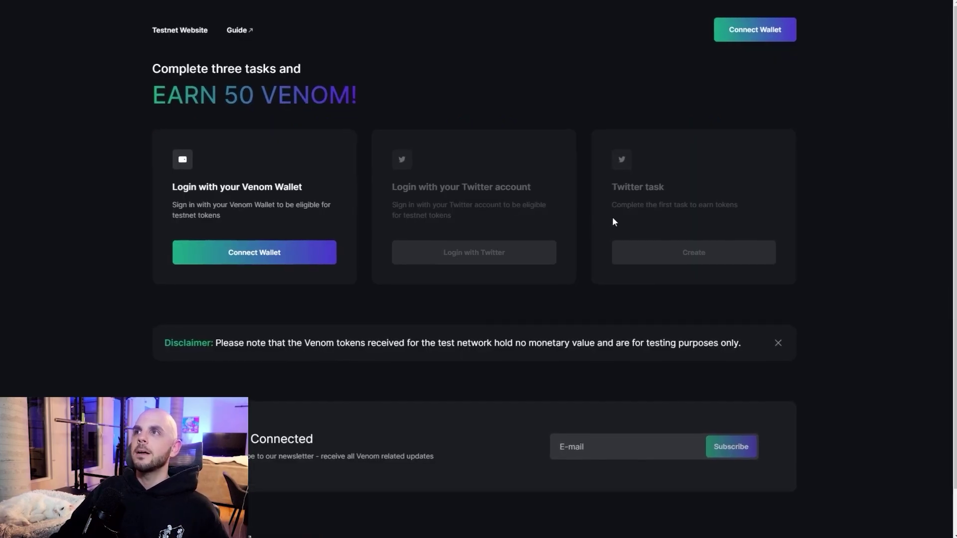
click(752, 20)
click(450, 264)
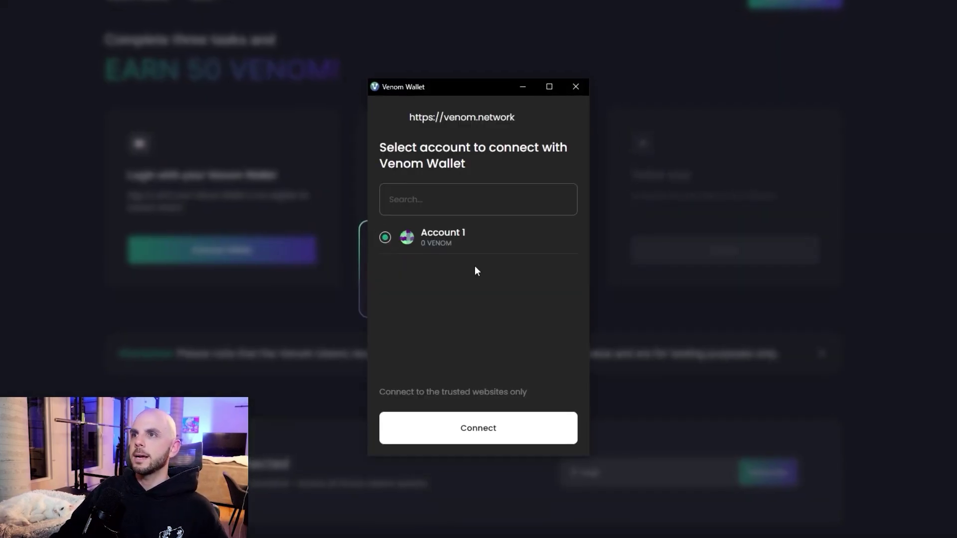
click(478, 430)
- Highlight the wallet balance and the EARN 50 VENOM! heading
drag(630, 39, 699, 42)
click(651, 102)
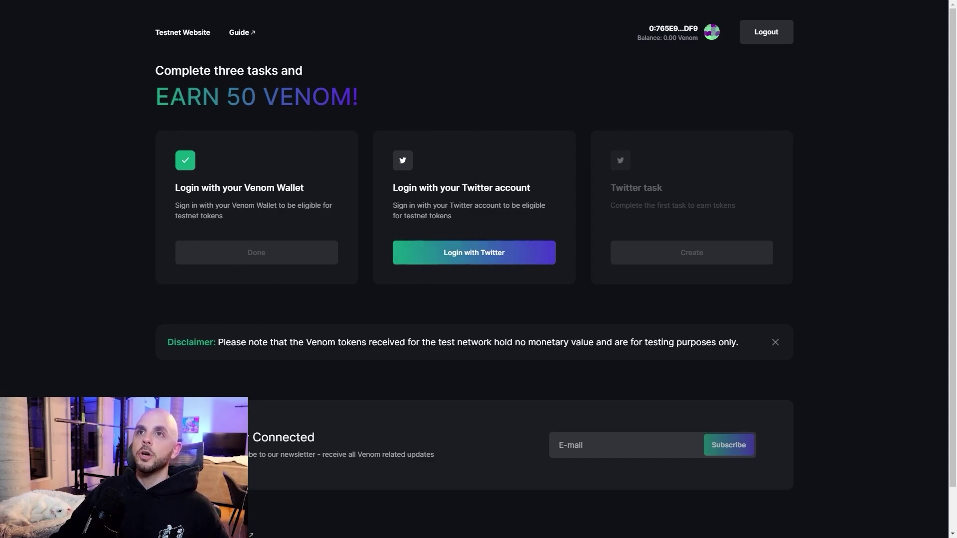
drag(156, 99, 375, 102)
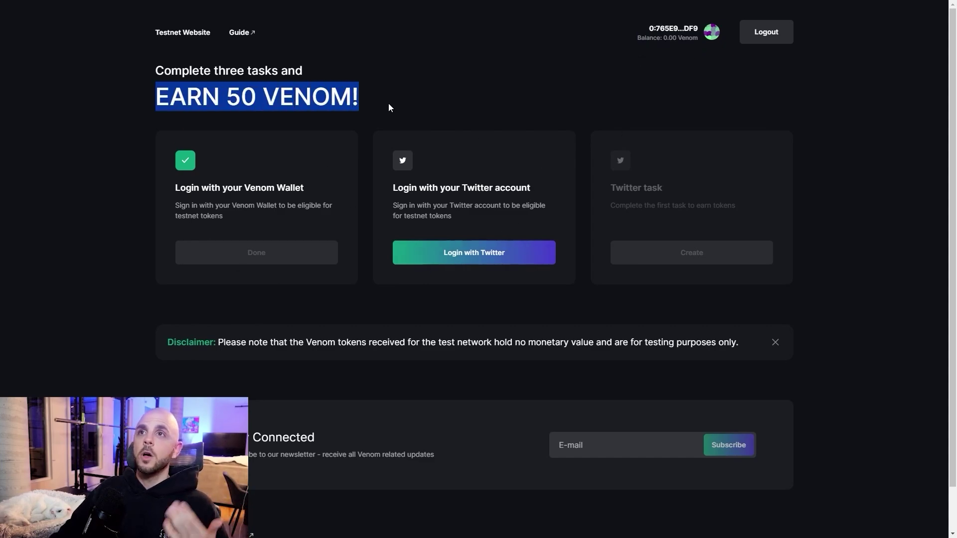
click(388, 103)
triple_click(390, 100)
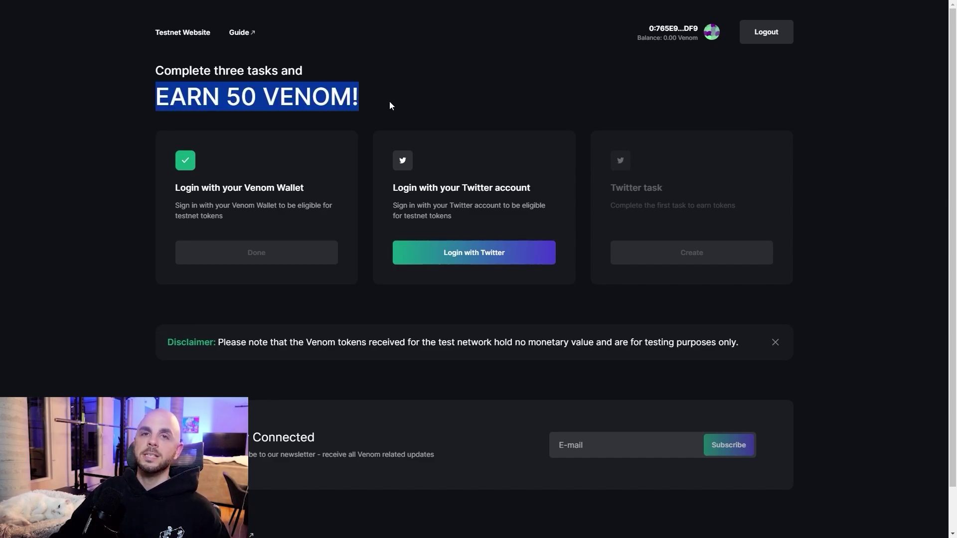
click(471, 236)
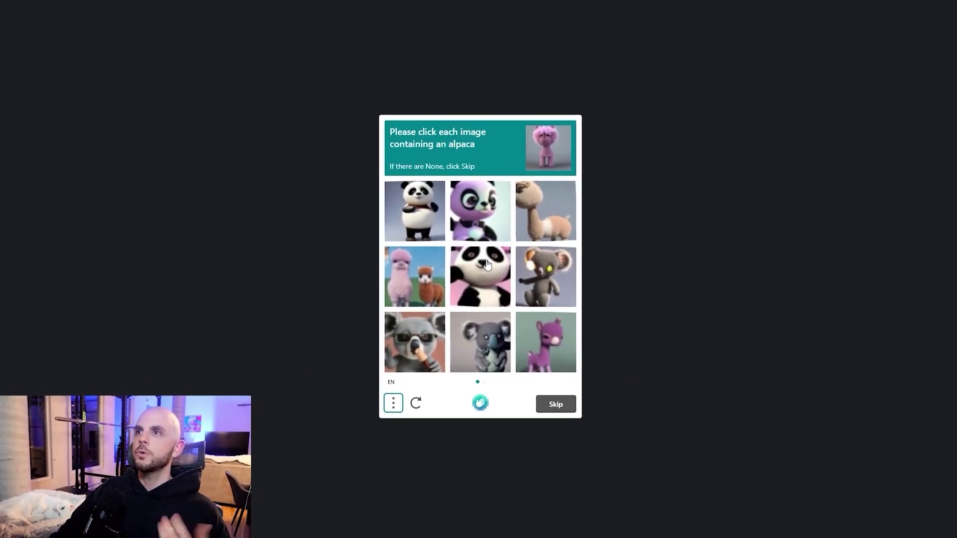
- Pick every alpaca image across both puzzle pages and submit the verification
click(535, 232)
click(548, 363)
click(425, 295)
click(553, 406)
click(491, 358)
click(465, 286)
click(549, 405)
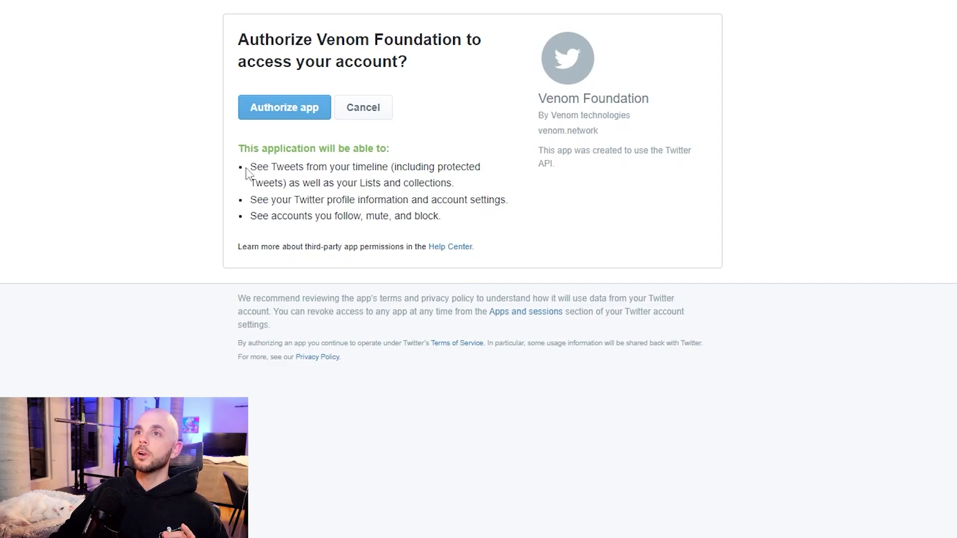
- Review the three requested Twitter permissions and authorize Venom Foundation
drag(246, 169, 450, 219)
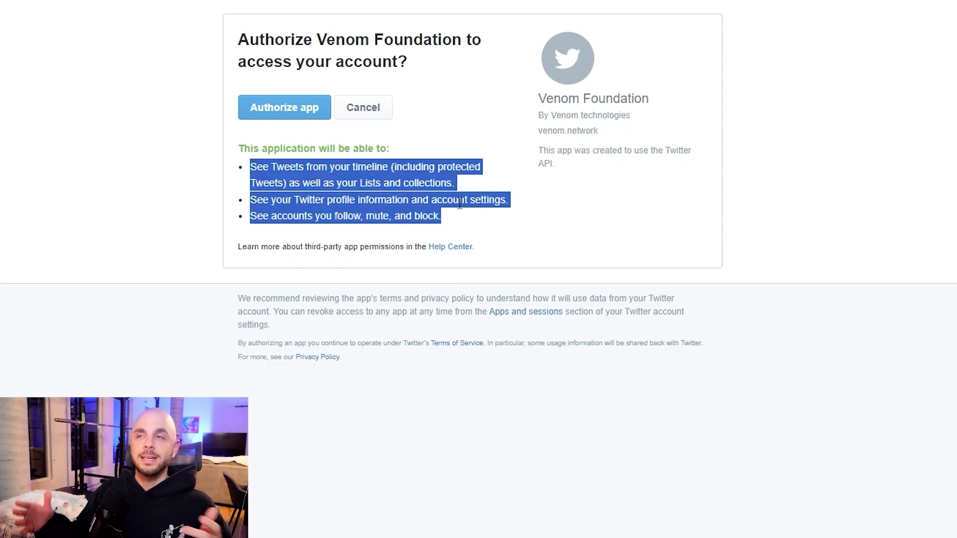
click(459, 204)
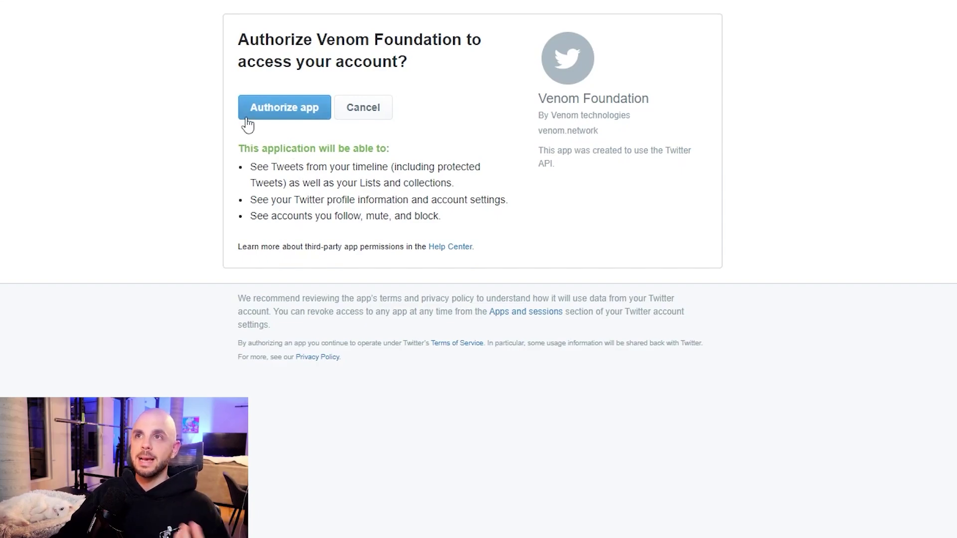
drag(258, 166, 326, 184)
click(329, 168)
drag(259, 167, 318, 182)
drag(246, 201, 404, 202)
drag(257, 216, 347, 222)
click(278, 113)
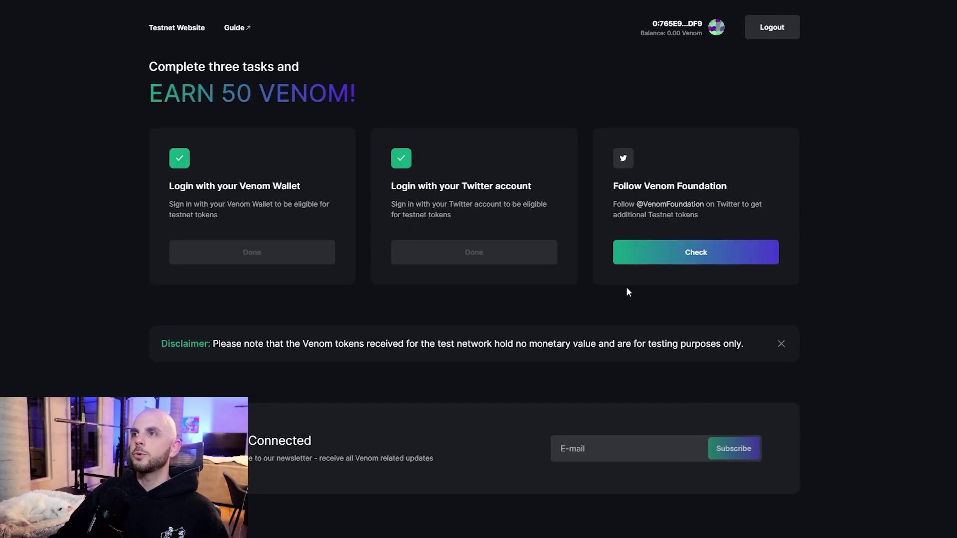
- Verify the Venom Foundation follow task and claim the 50 test VENOM
click(668, 255)
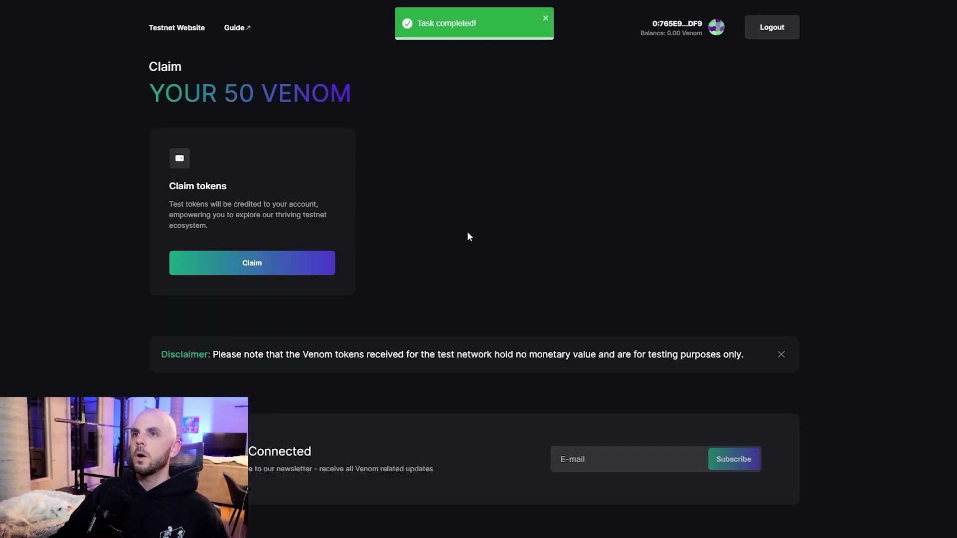
click(268, 271)
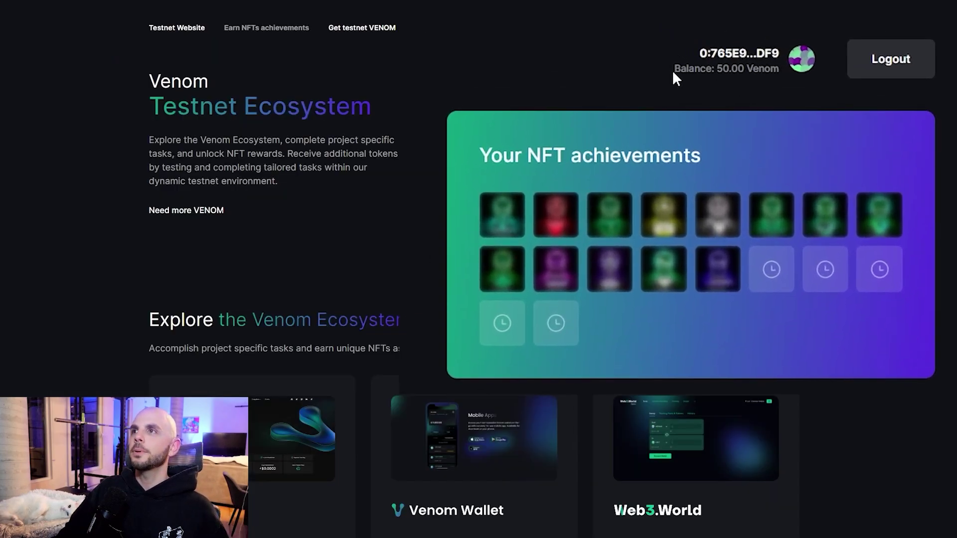
- Highlight the new 50.00 Venom balance and jump to the earn-more-VENOM tasks
drag(672, 70, 778, 73)
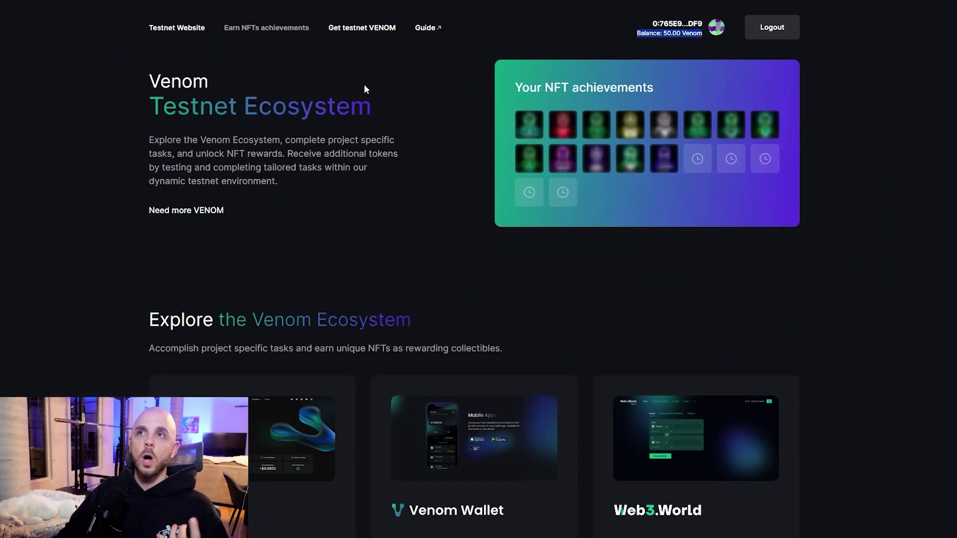
click(356, 35)
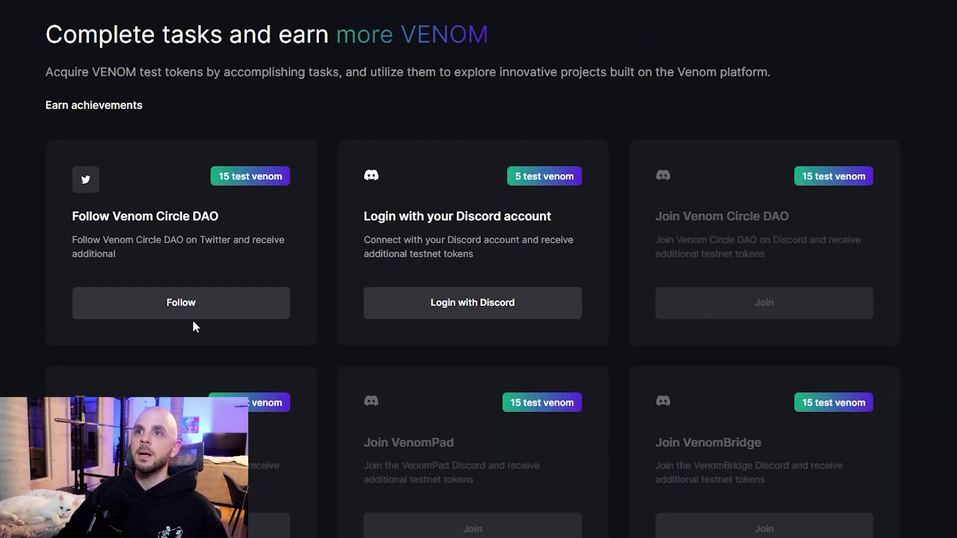
scroll(323, 305, down, 15)
scroll(199, 269, up, 10)
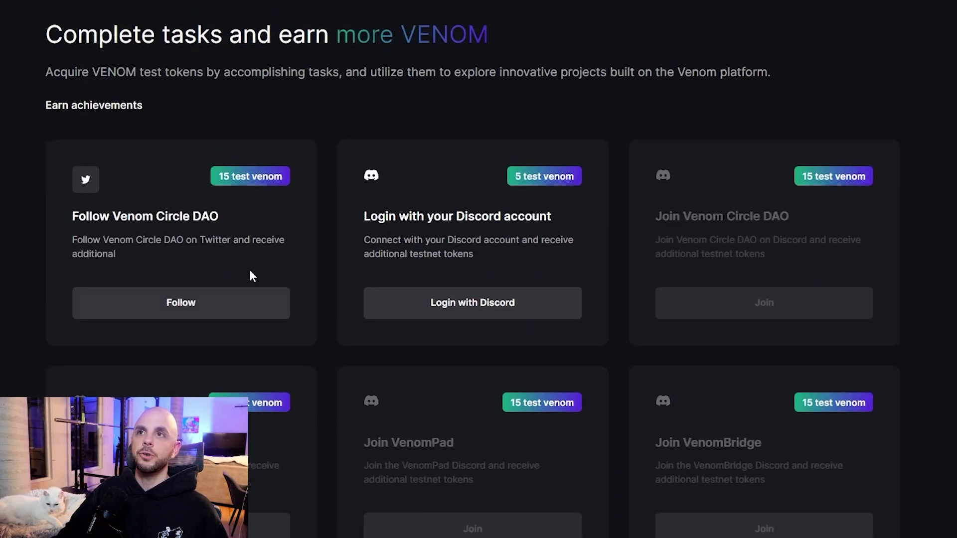
- Highlight the Follow Venom Circle DAO, Discord login and Join Venom Circle DAO task titles
drag(195, 164, 293, 174)
click(264, 166)
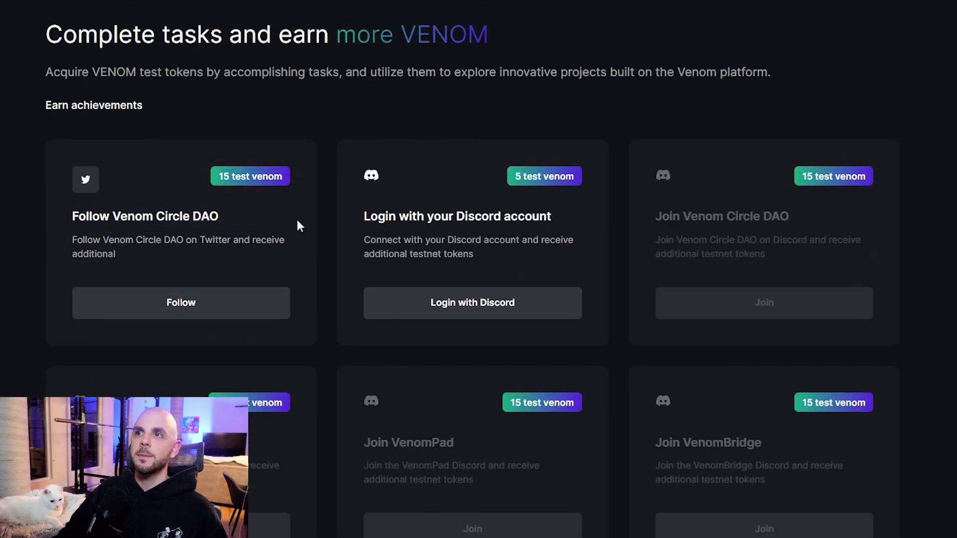
drag(98, 232, 153, 218)
click(236, 233)
drag(377, 216, 540, 213)
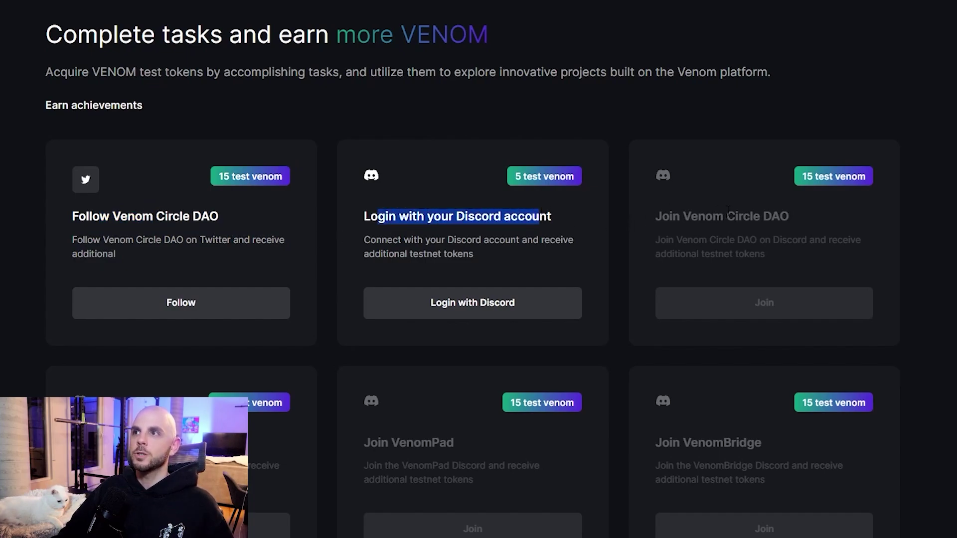
drag(760, 217, 698, 216)
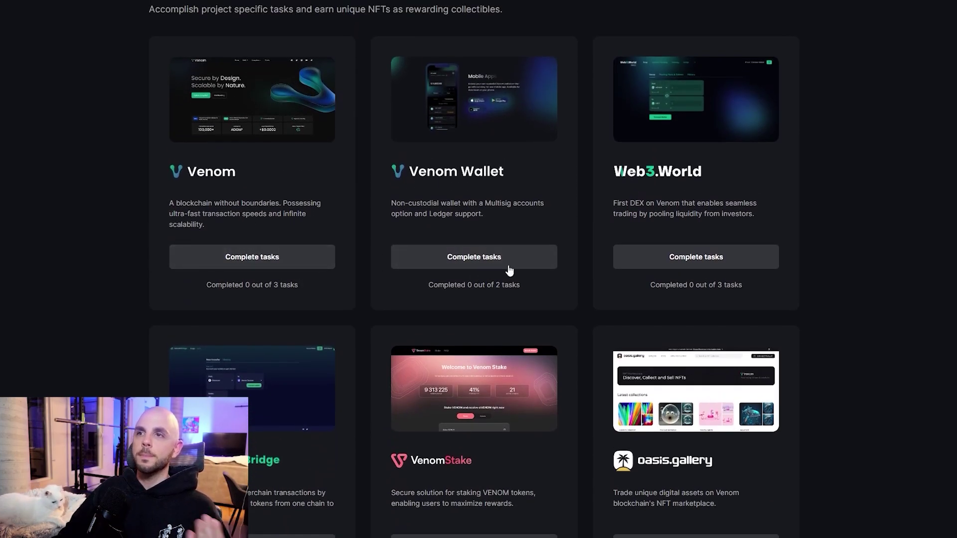
scroll(618, 290, down, 5)
scroll(261, 271, up, 5)
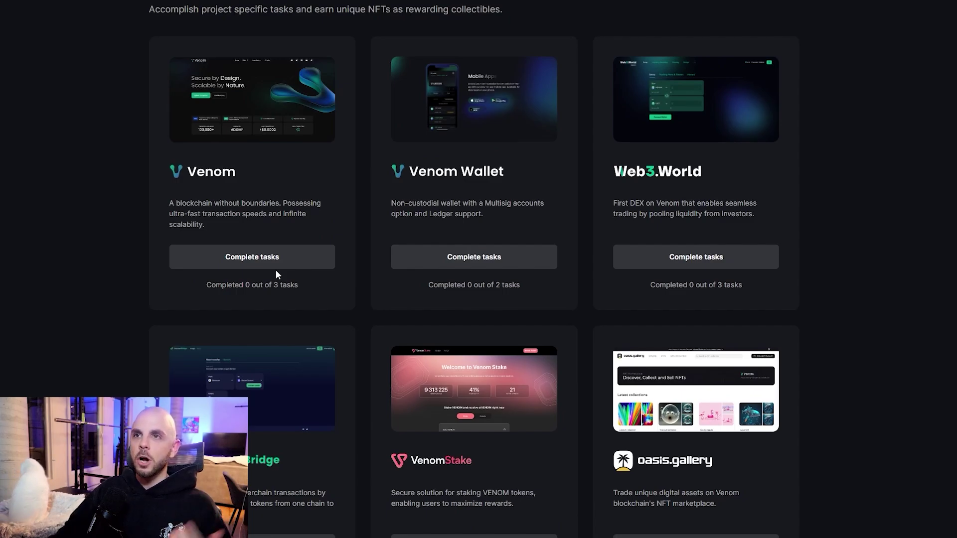
scroll(183, 240, up, 10)
- On the landing page, highlight the Products accessible on Testnet heading and VenomBridge description in full screen
click(175, 30)
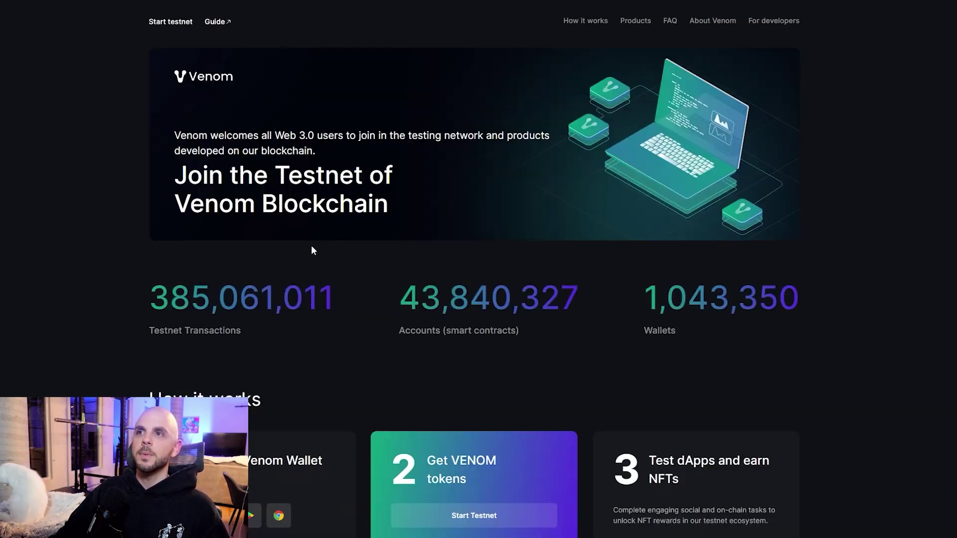
scroll(313, 269, down, 5)
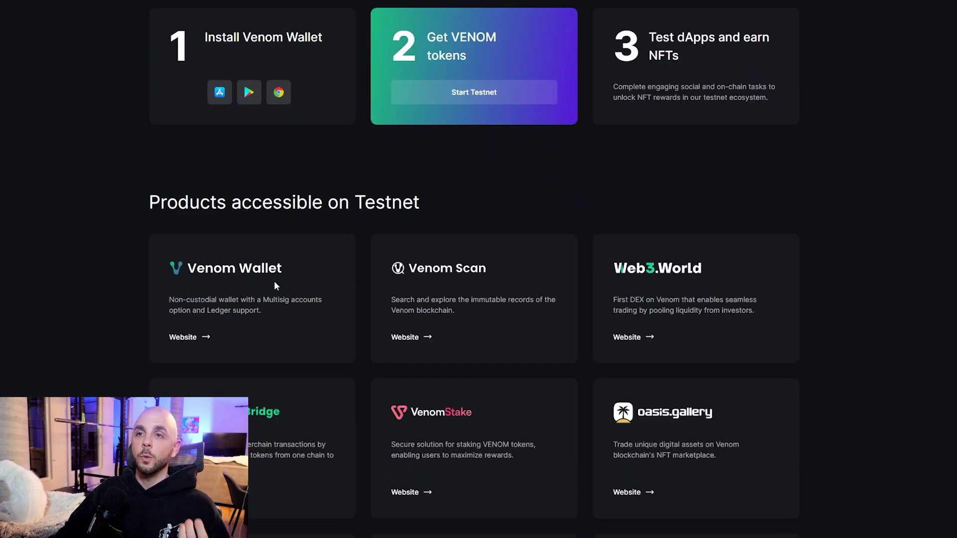
drag(151, 202, 425, 205)
key(F11)
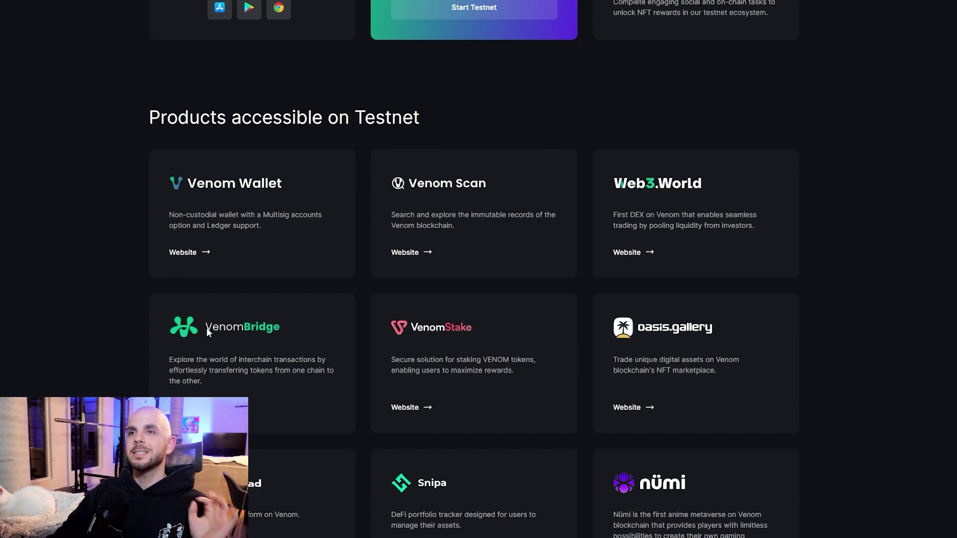
drag(173, 319, 231, 391)
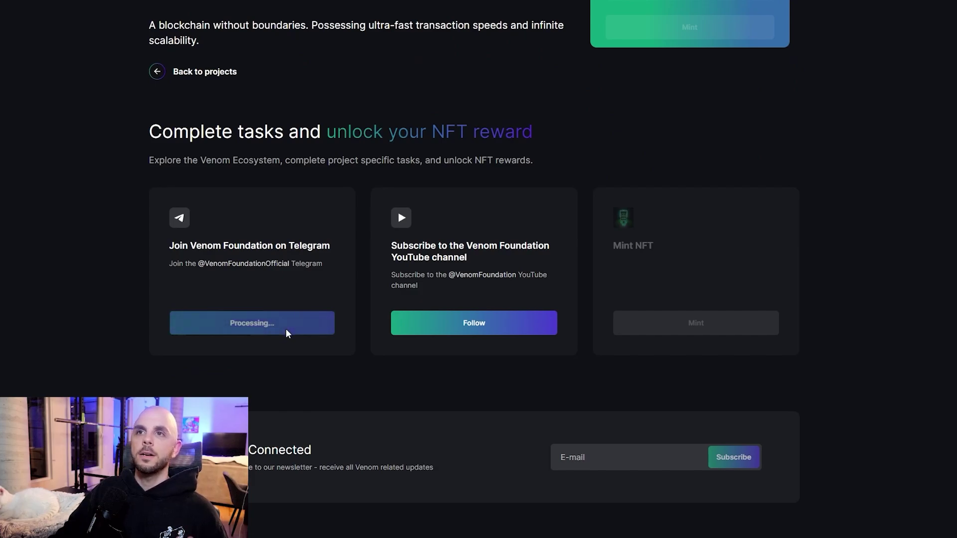
- Verify the YouTube task, mint the Venom Foundation NFT with the wallet password, and return to projects
click(473, 328)
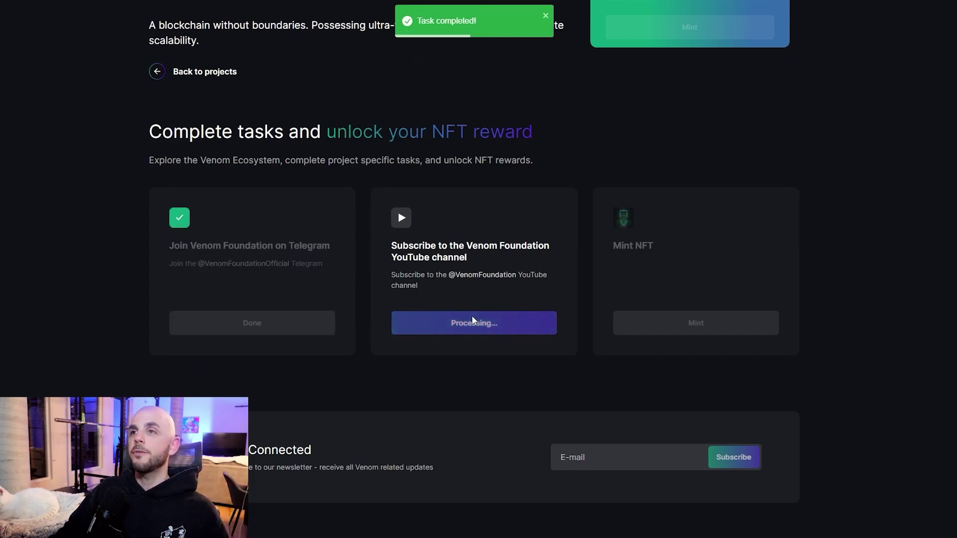
click(676, 322)
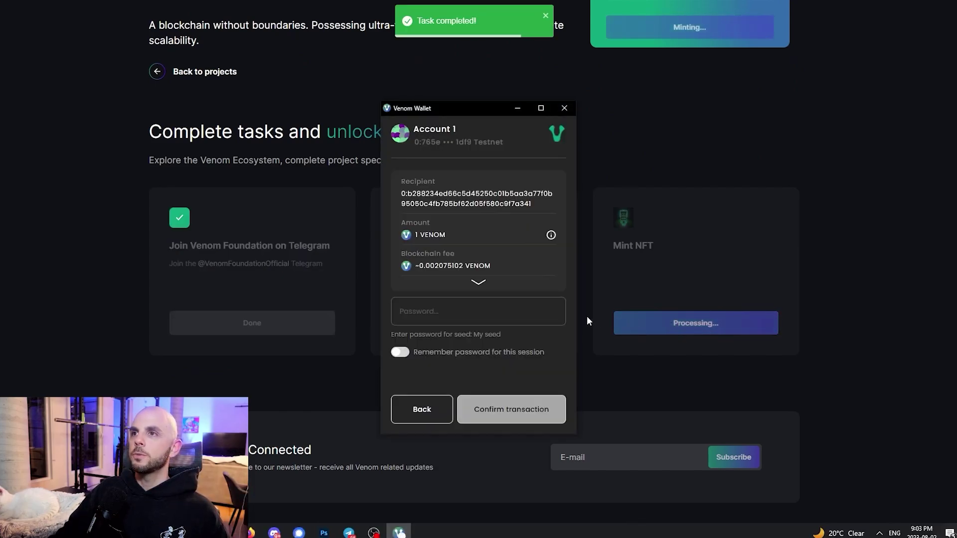
click(504, 313)
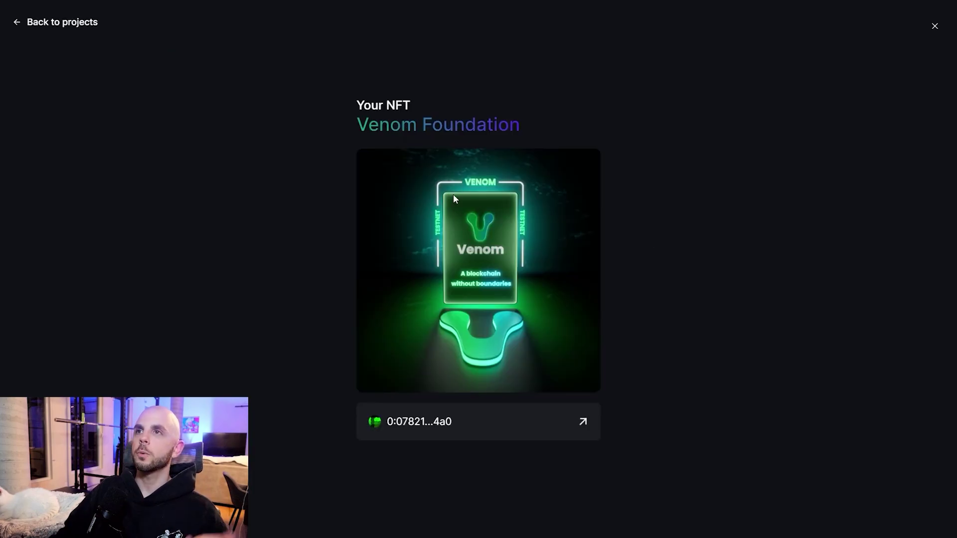
click(933, 27)
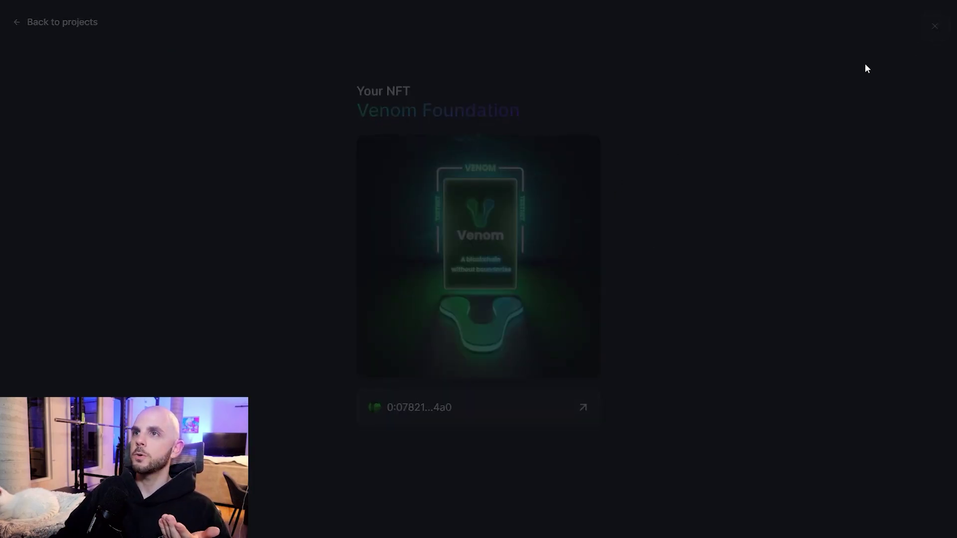
click(155, 99)
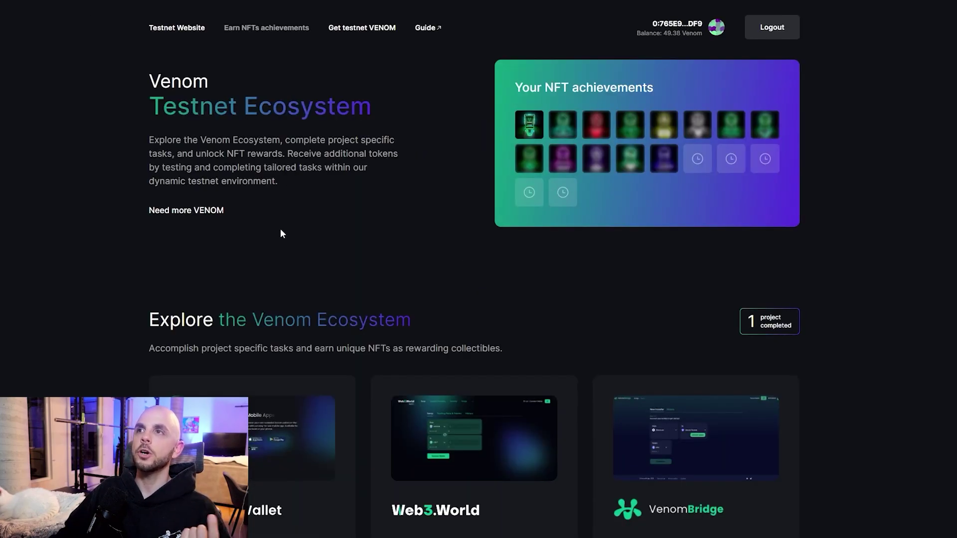
scroll(154, 302, down, 2)
scroll(323, 409, down, 3)
scroll(481, 342, up, 5)
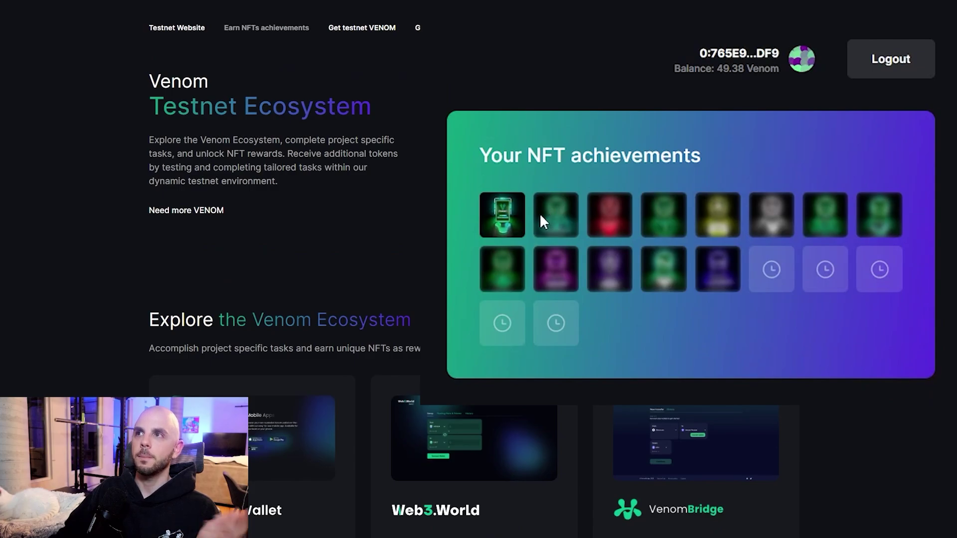
- View the first NFT achievement's details, then go to the Venom Wallet project tasks
click(504, 212)
click(935, 36)
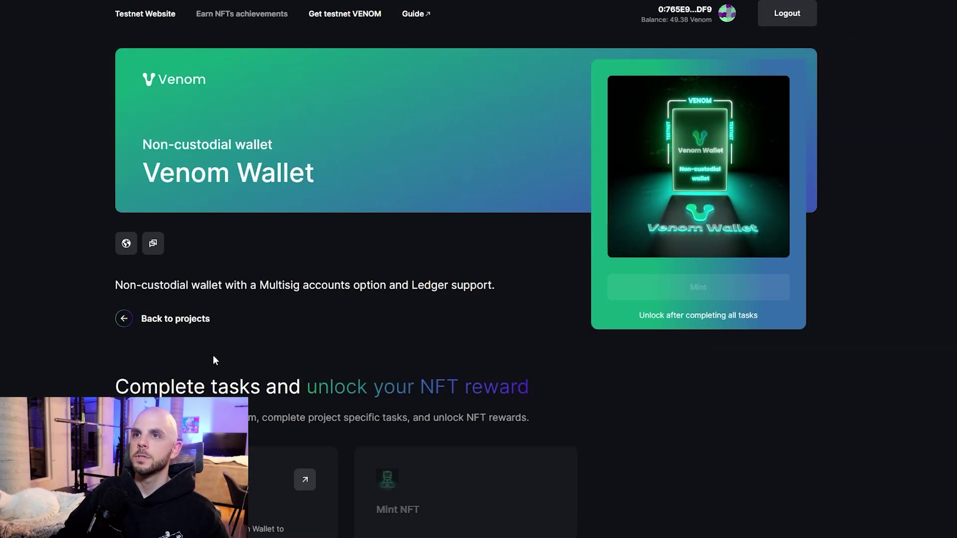
scroll(199, 367, down, 3)
- Send 0.1 VENOM from the Venom Wallet extension to the task's copied address
click(189, 358)
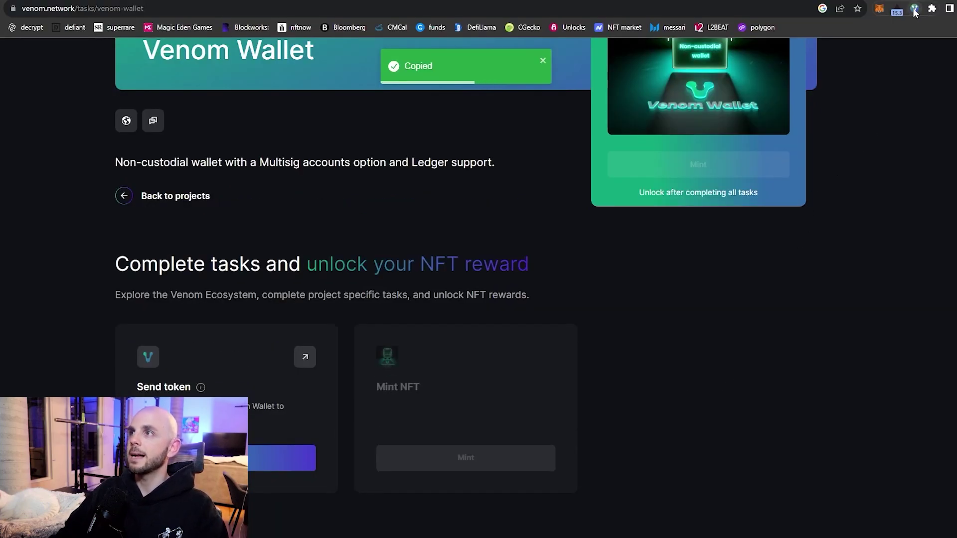
click(914, 8)
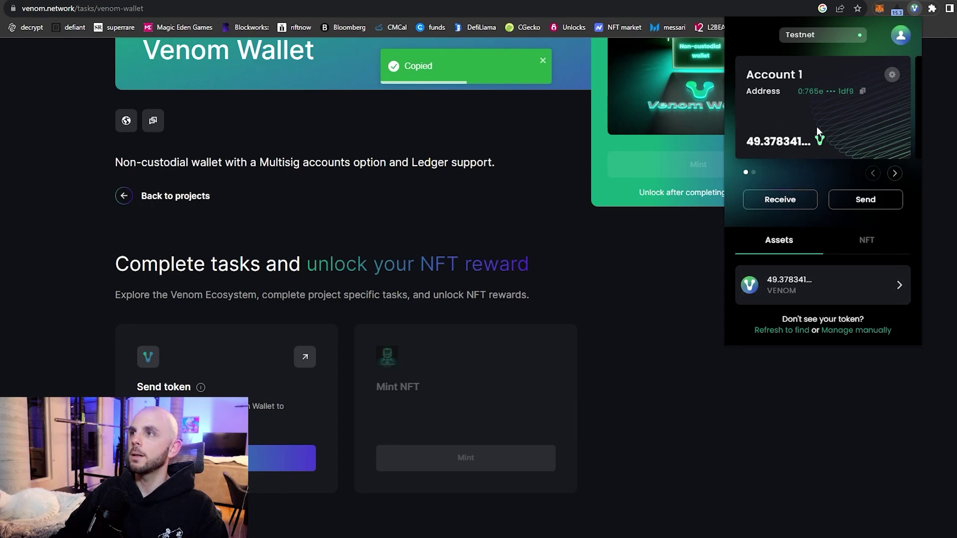
click(860, 199)
click(521, 228)
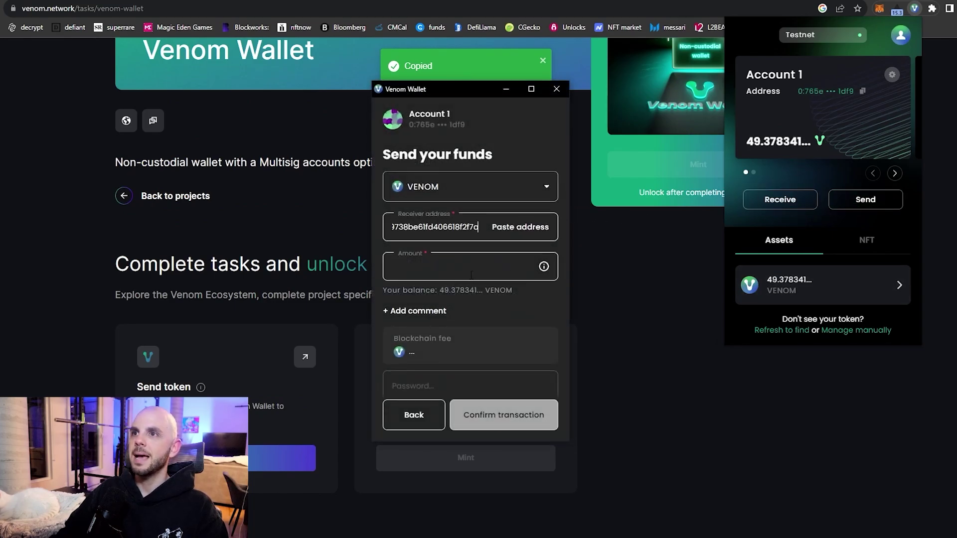
click(471, 275)
text(0.1)
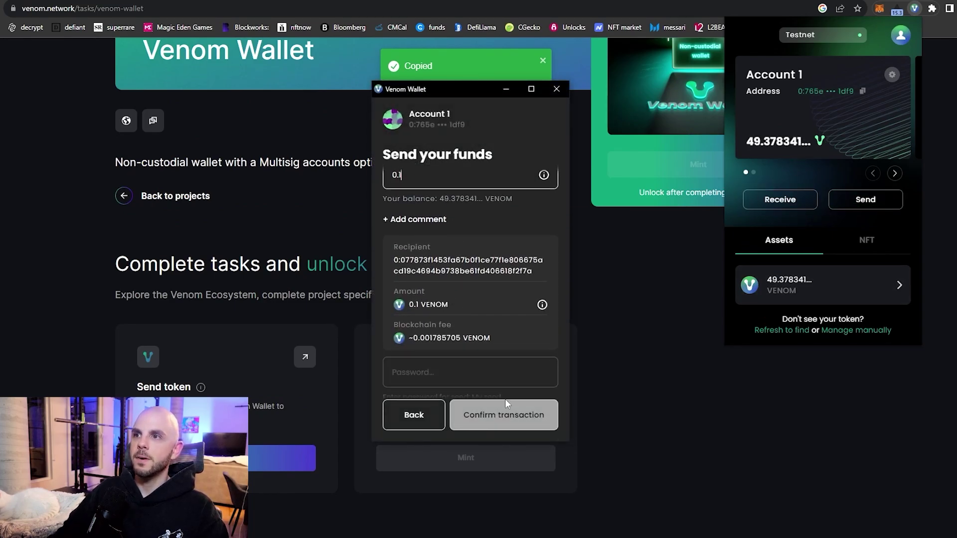
click(464, 372)
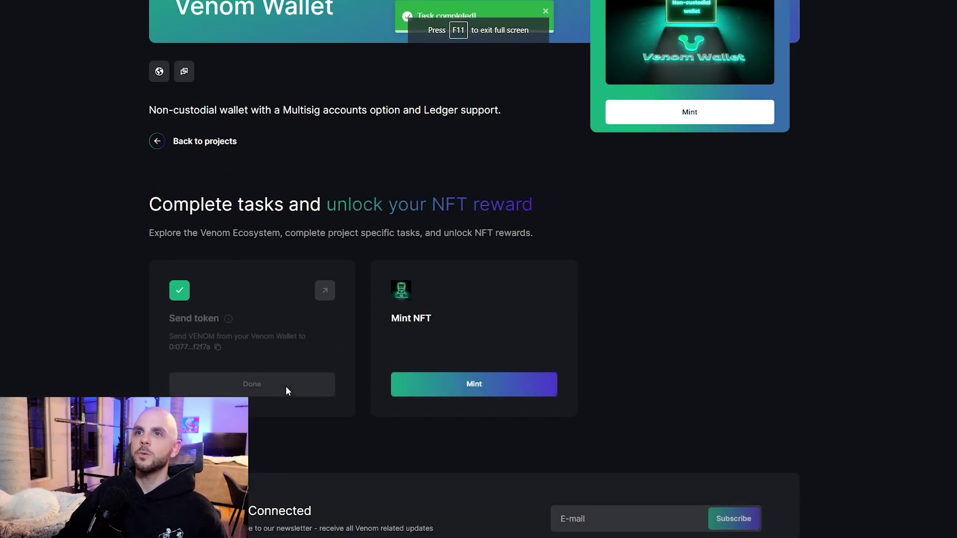
- Mint the Venom Wallet NFT reward and approve it in the wallet
click(437, 388)
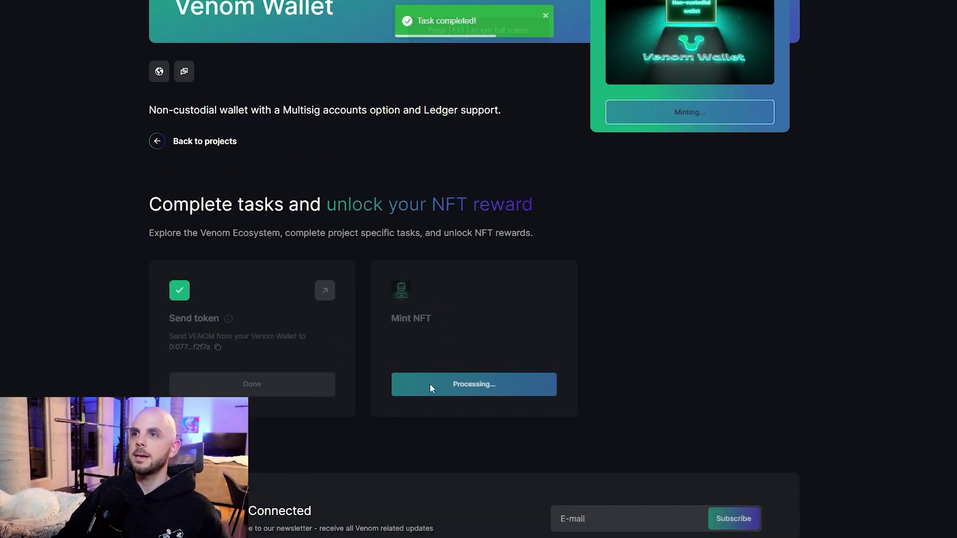
click(489, 407)
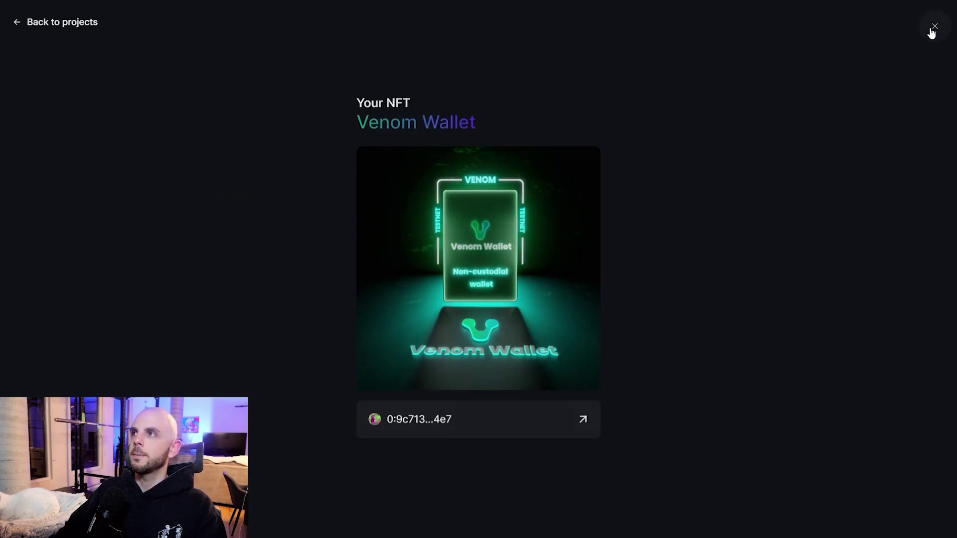
click(933, 28)
- Complete the Web3.World Telegram task and go to the testnet.web3.world exchange
click(262, 425)
scroll(311, 395, down, 3)
click(248, 384)
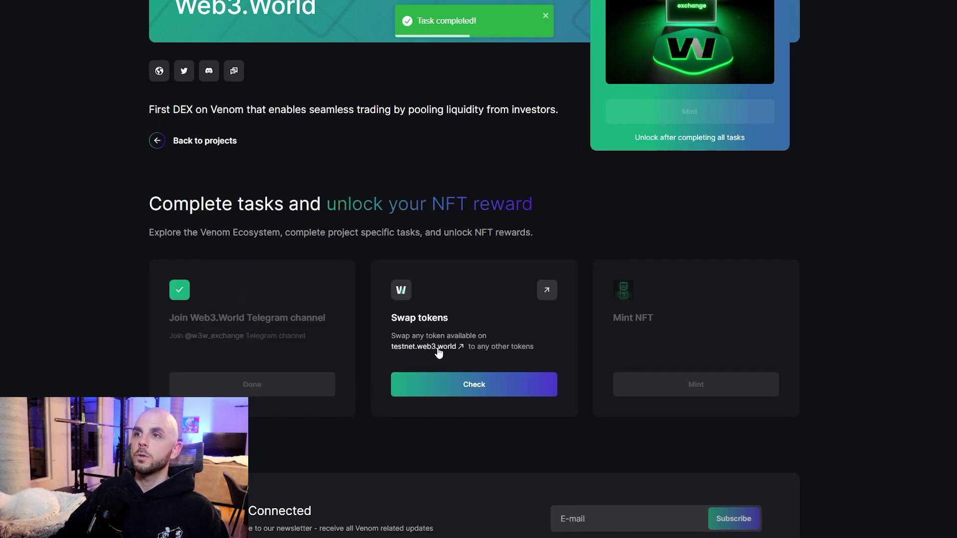
click(438, 351)
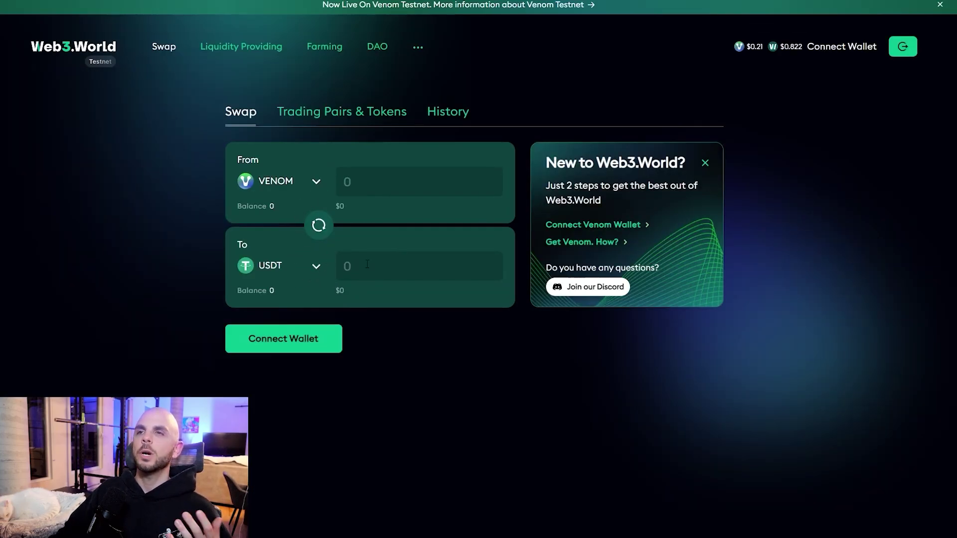
- Keep USDT as the token to receive in the Web3.World swap
click(317, 268)
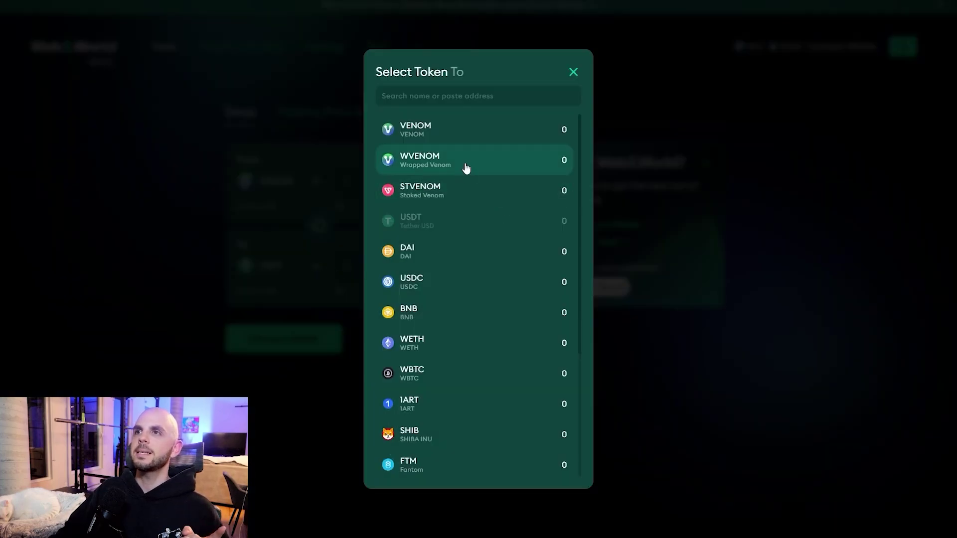
scroll(430, 168, down, 4)
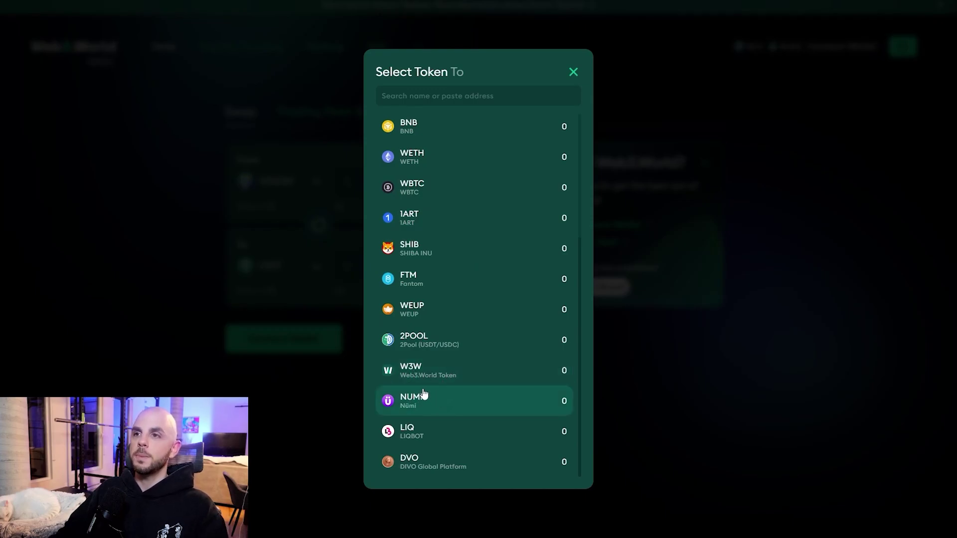
scroll(424, 394, up, 4)
click(321, 211)
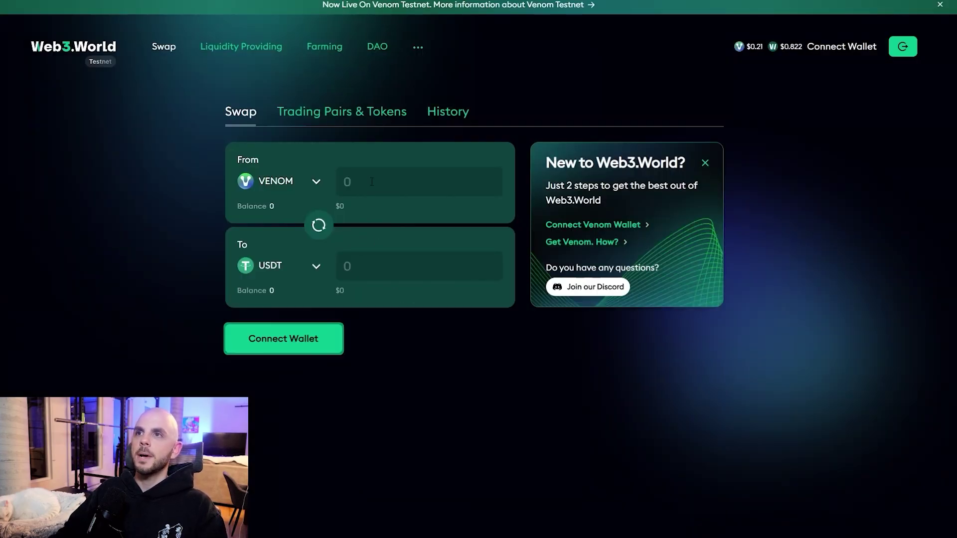
- Connect the Venom Wallet extension and swap 5 VENOM for USDT
click(301, 336)
click(506, 240)
click(507, 399)
text(5)
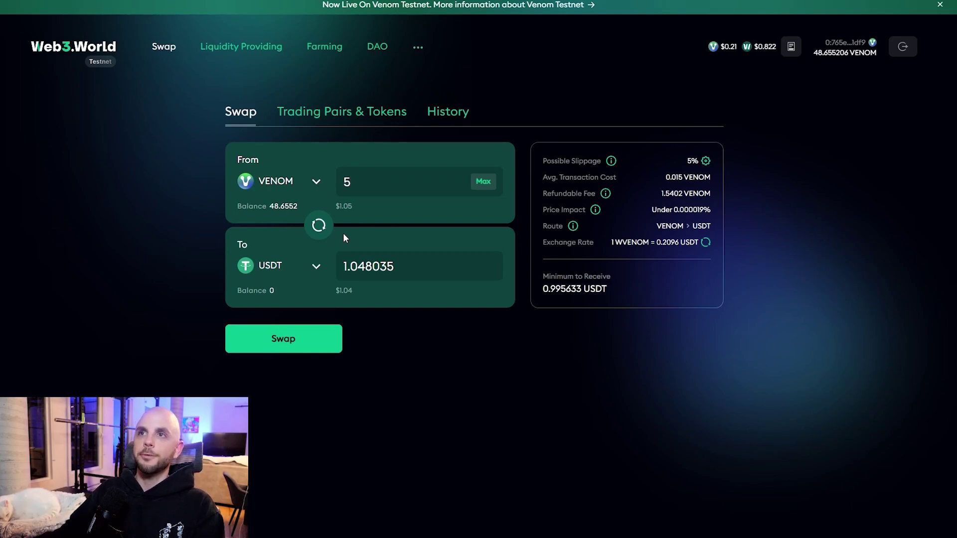
click(305, 338)
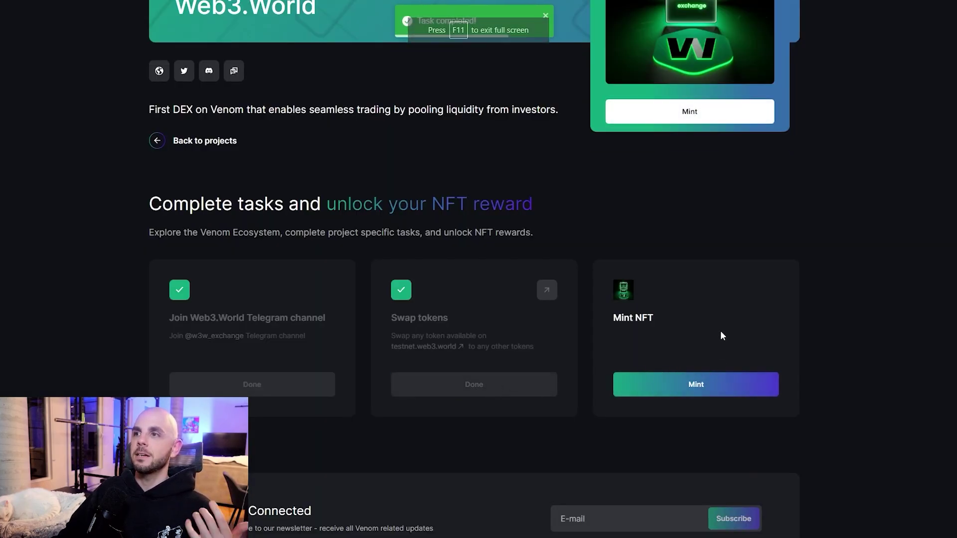
- Mint the Web3.World NFT reward and confirm the transaction
click(643, 384)
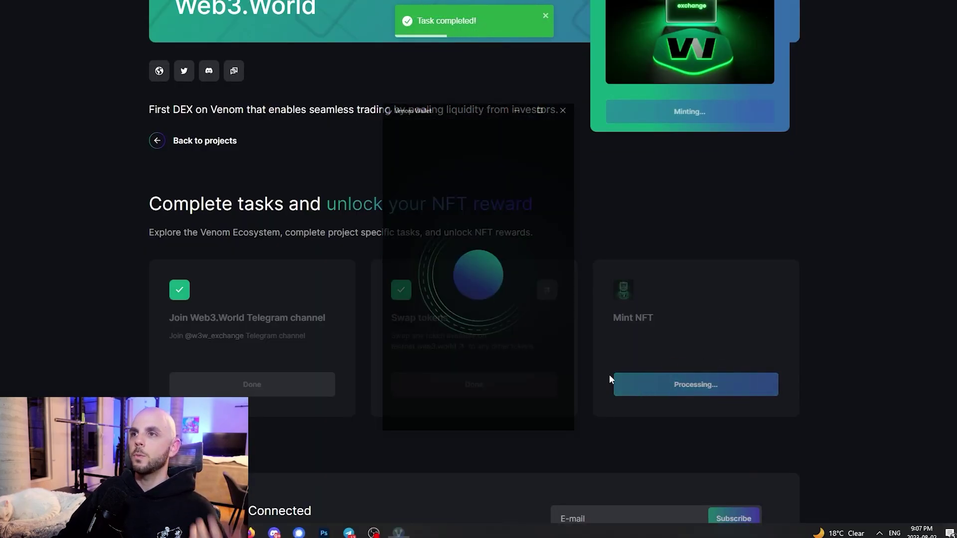
click(490, 401)
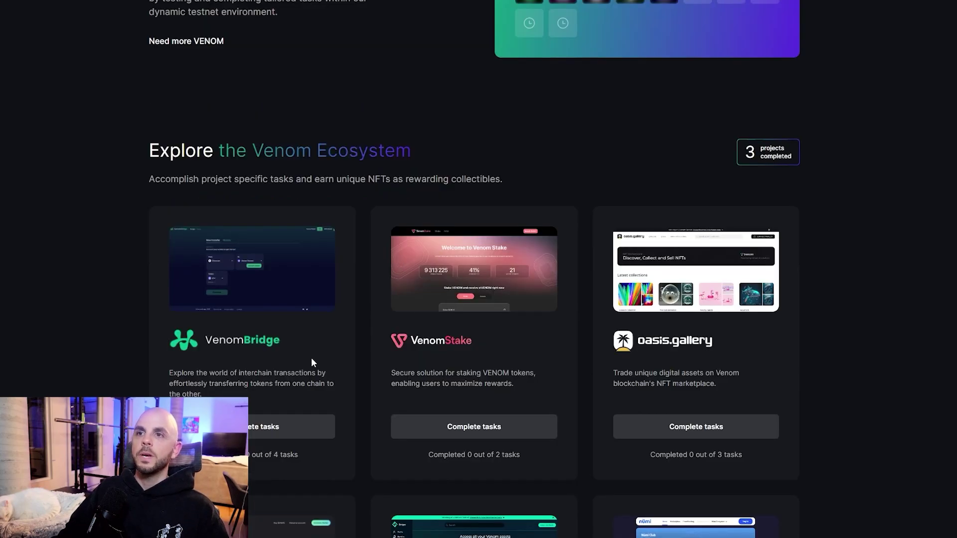
scroll(299, 324, down, 3)
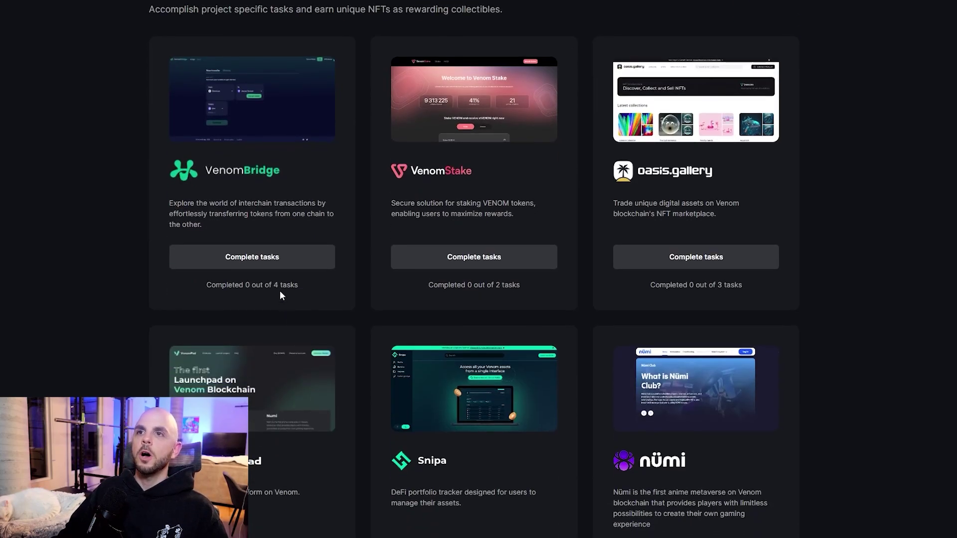
scroll(280, 286, up, 2)
- Review the VenomBridge tasks' Ethereum, BSC or Fantom targets, then return to the landing page's product list
click(244, 344)
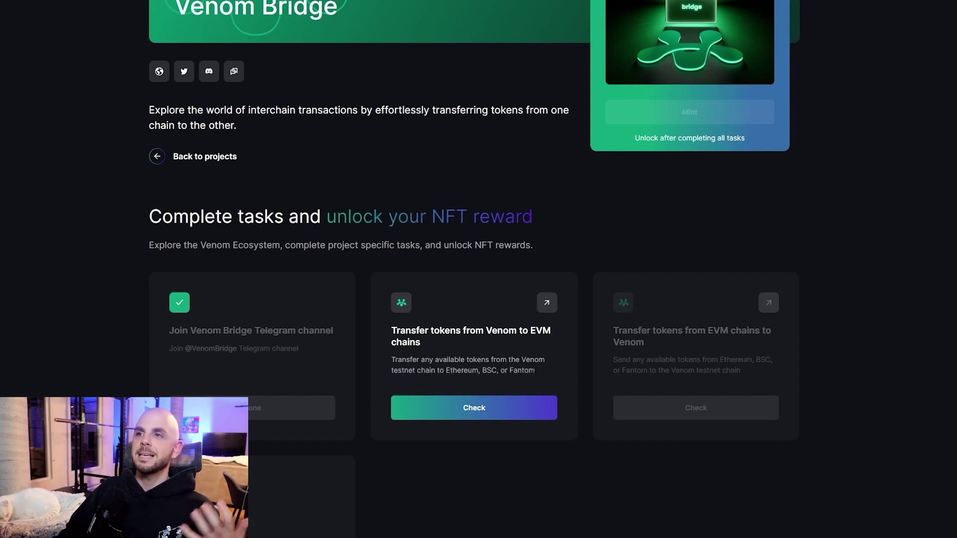
drag(446, 371, 523, 370)
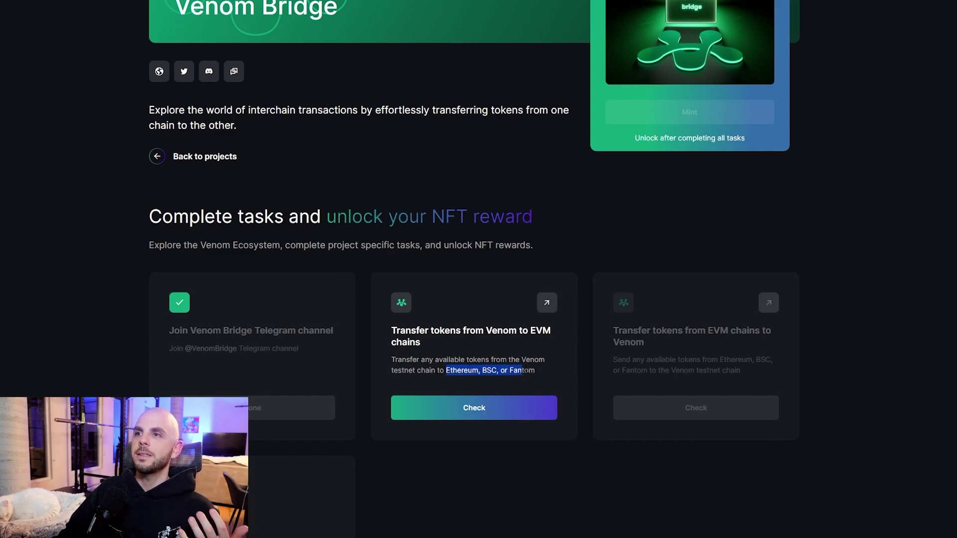
click(538, 369)
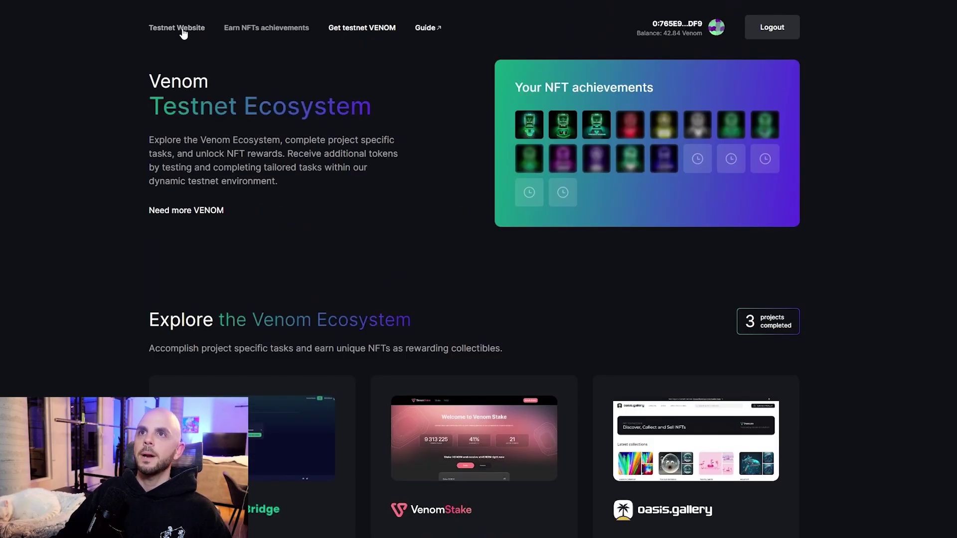
click(128, 28)
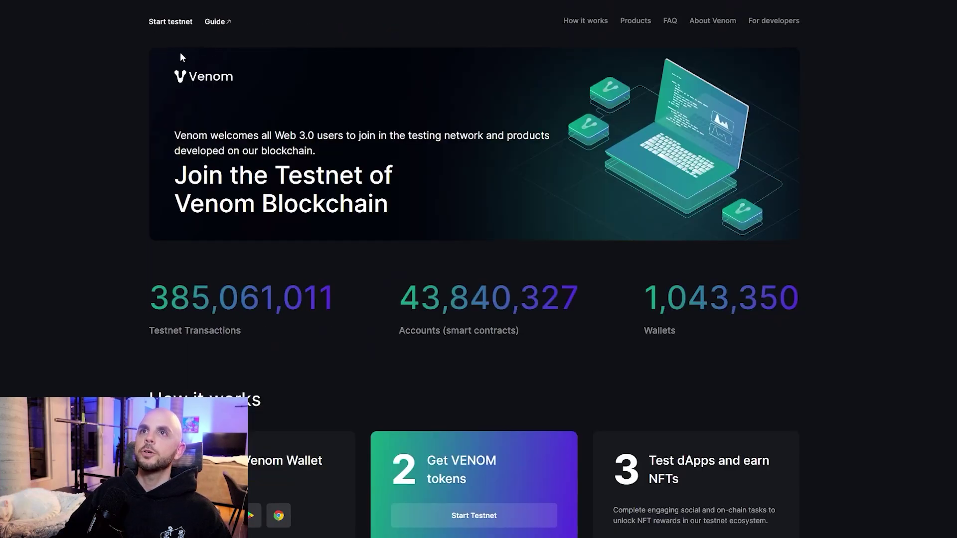
scroll(207, 353, down, 4)
scroll(309, 443, down, 6)
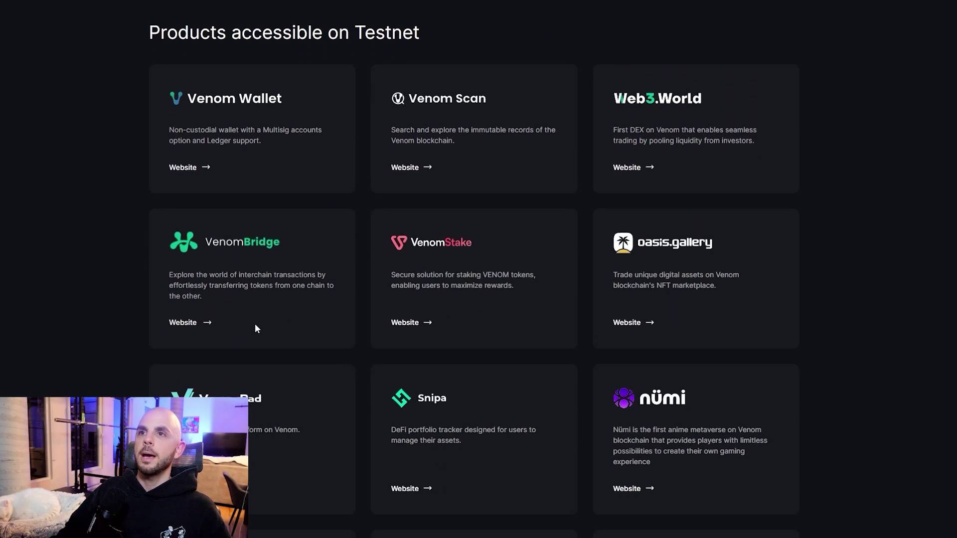
- Open Venom Bridge and connect the Venom wallet using Account 1
click(192, 323)
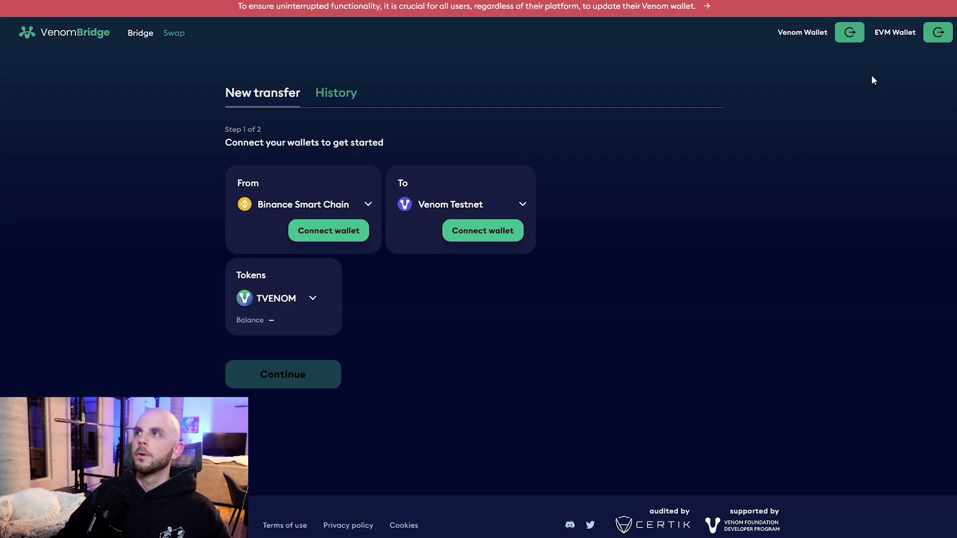
click(326, 233)
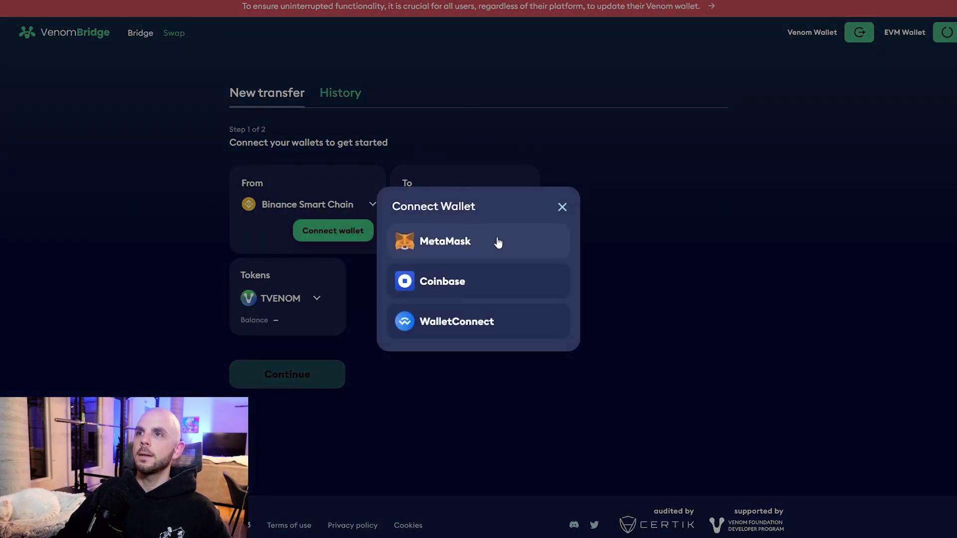
click(476, 245)
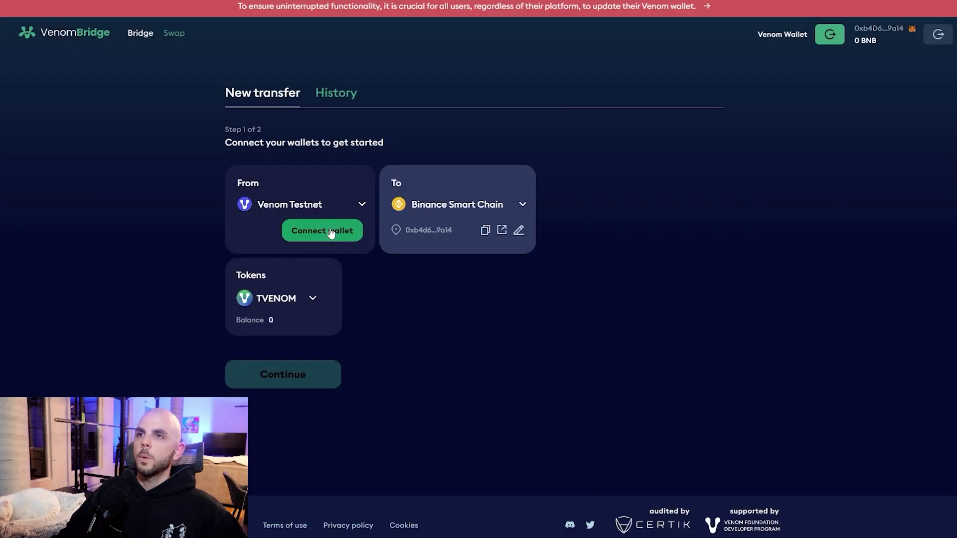
click(320, 230)
click(490, 257)
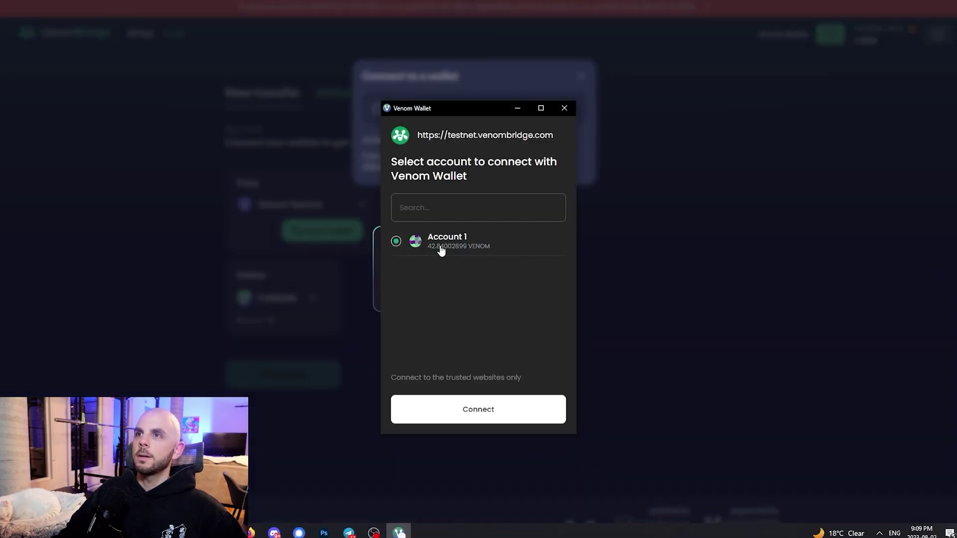
click(470, 411)
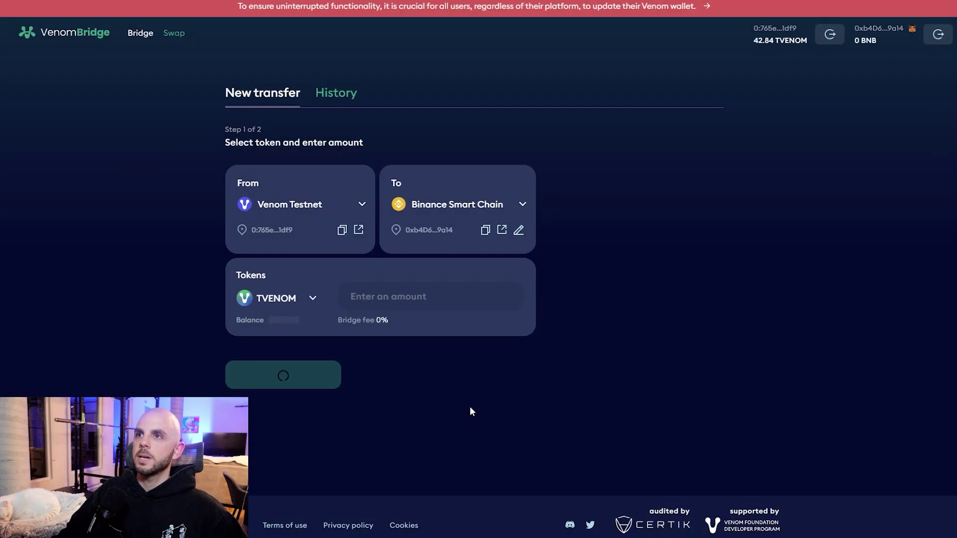
- Send 1 TVENOM to Binance Smart Chain, approve it, and start the release
click(490, 206)
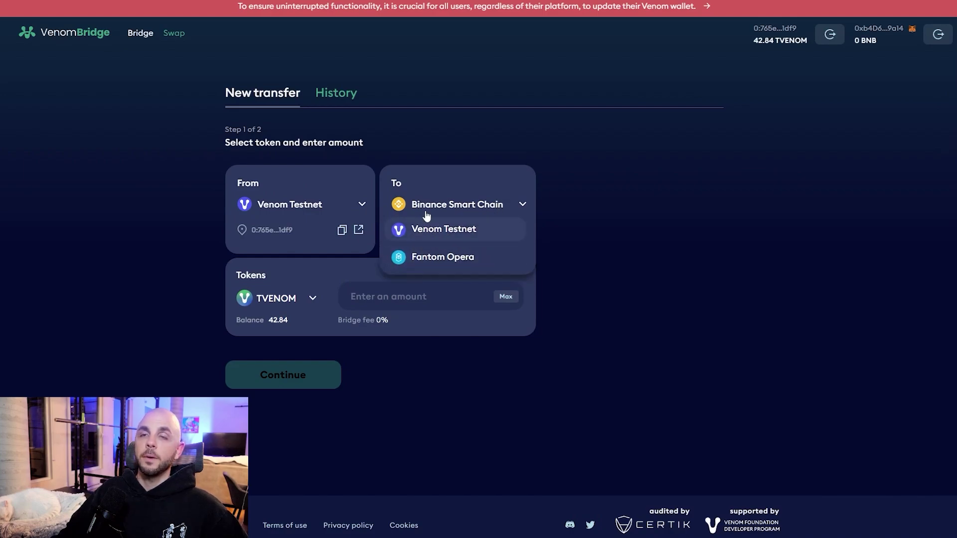
click(545, 172)
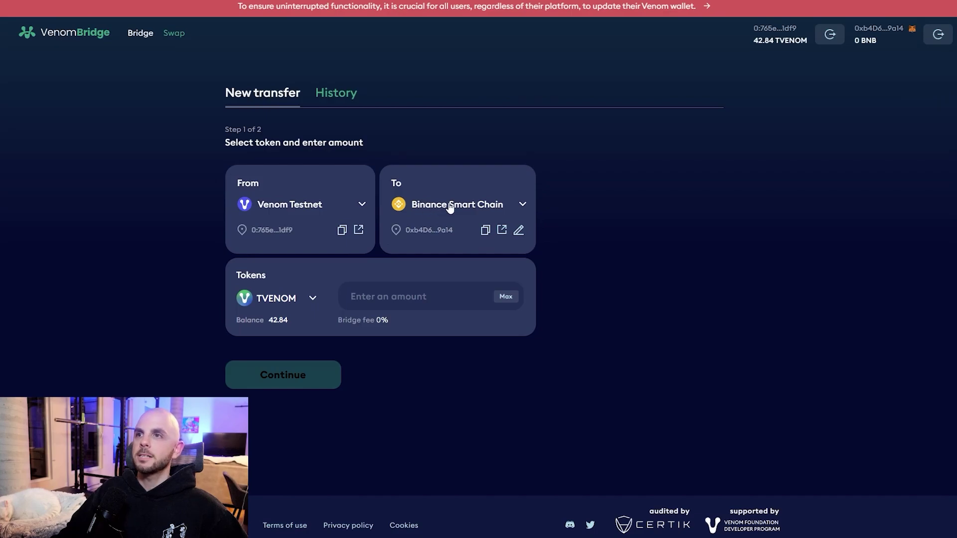
click(474, 296)
text(1)
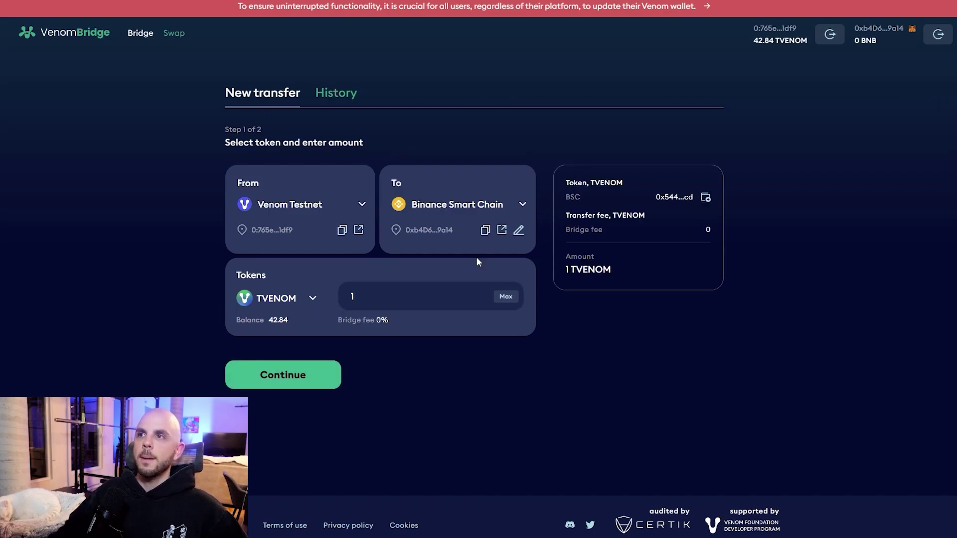
click(314, 373)
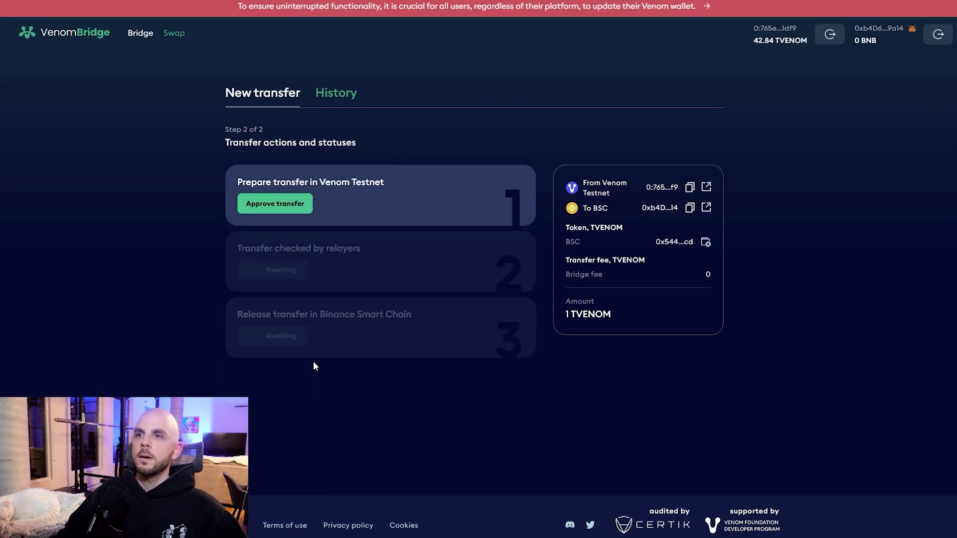
click(277, 203)
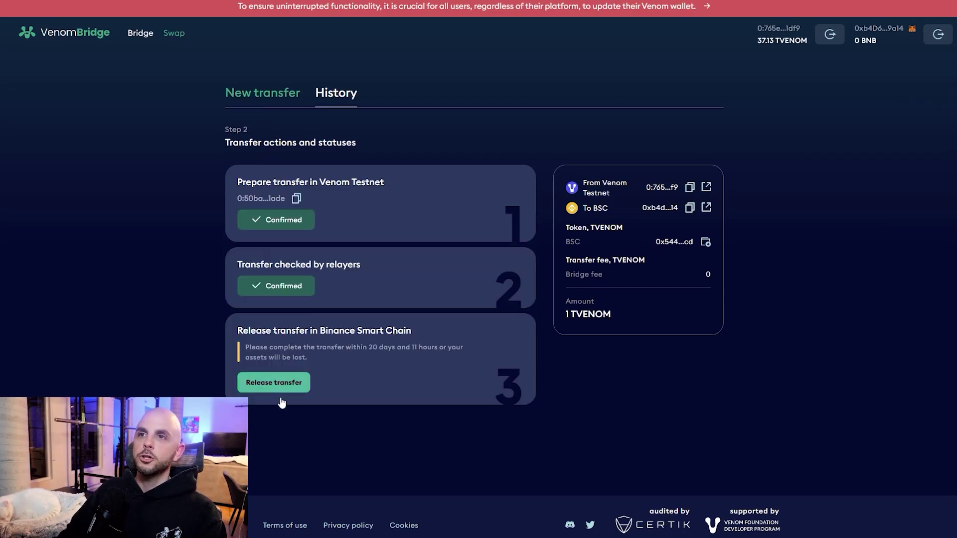
click(281, 384)
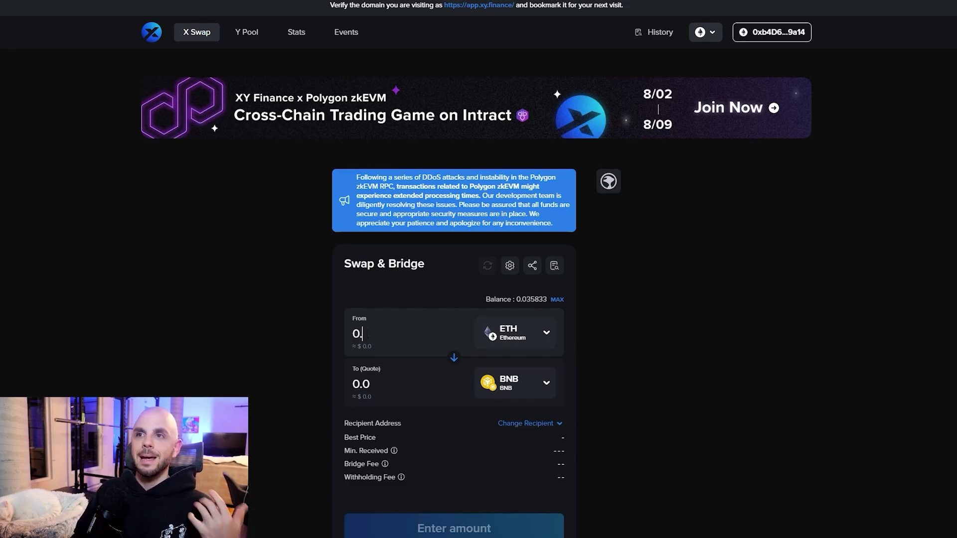
- Swap and bridge 0.02 ETH from Ethereum into BNB on XY Finance's X Swap
text(2)
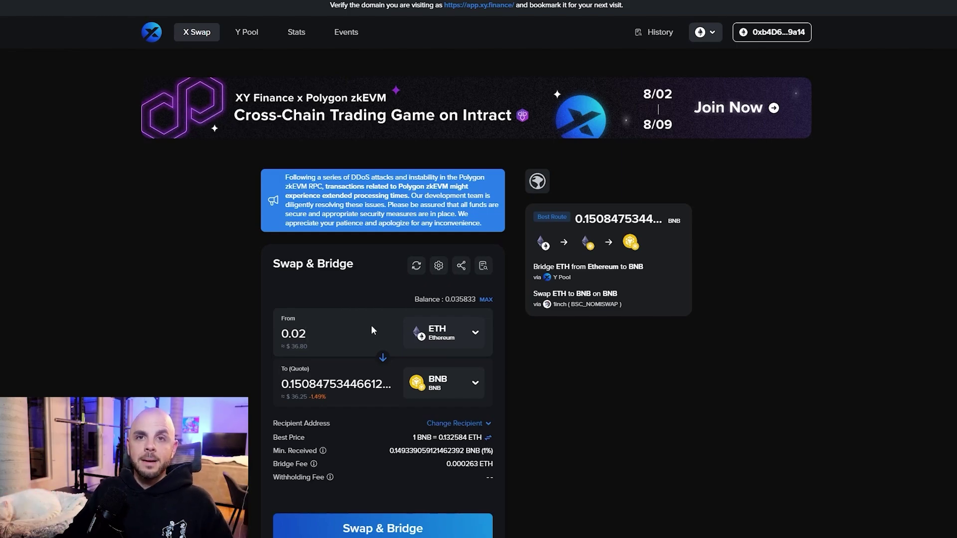
scroll(302, 334, down, 3)
scroll(291, 333, up, 3)
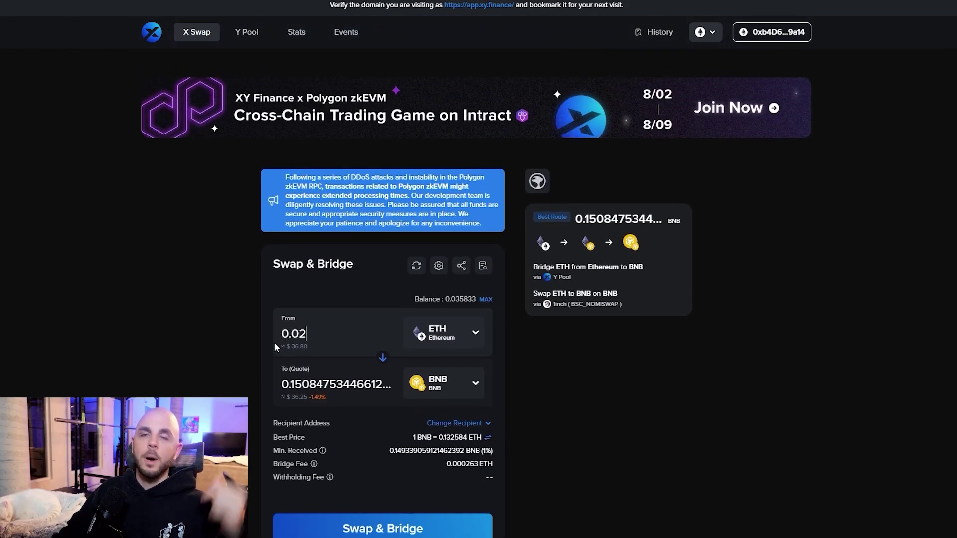
scroll(241, 376, down, 2)
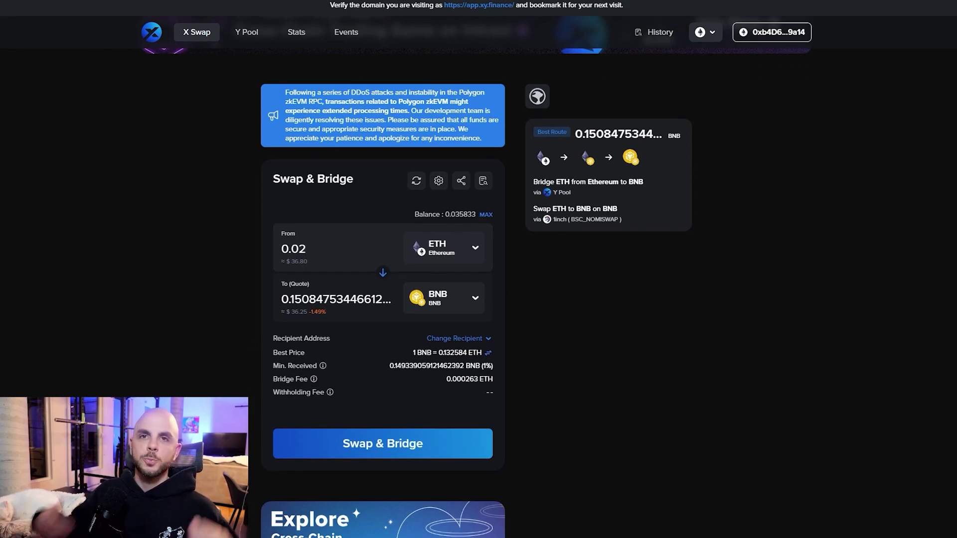
click(380, 438)
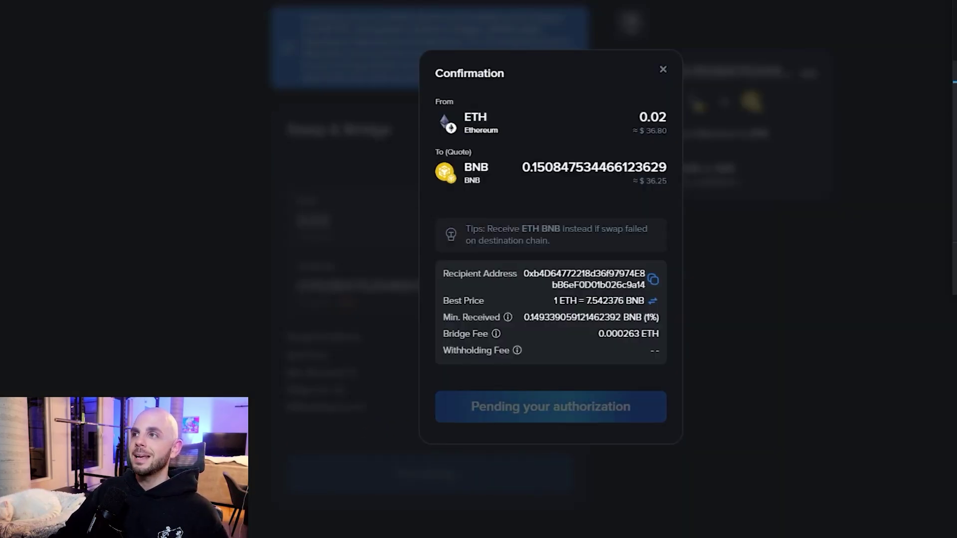
drag(852, 128, 889, 129)
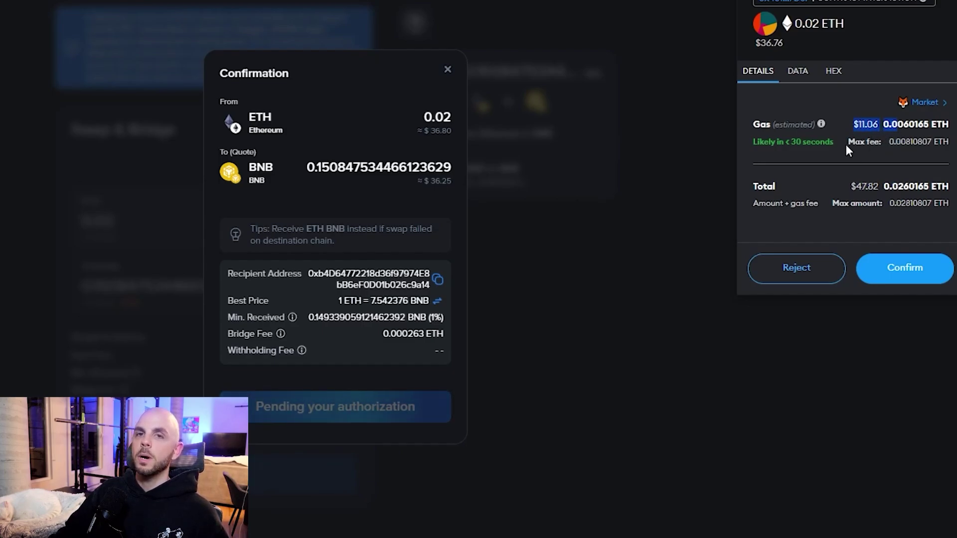
scroll(821, 193, down, 1)
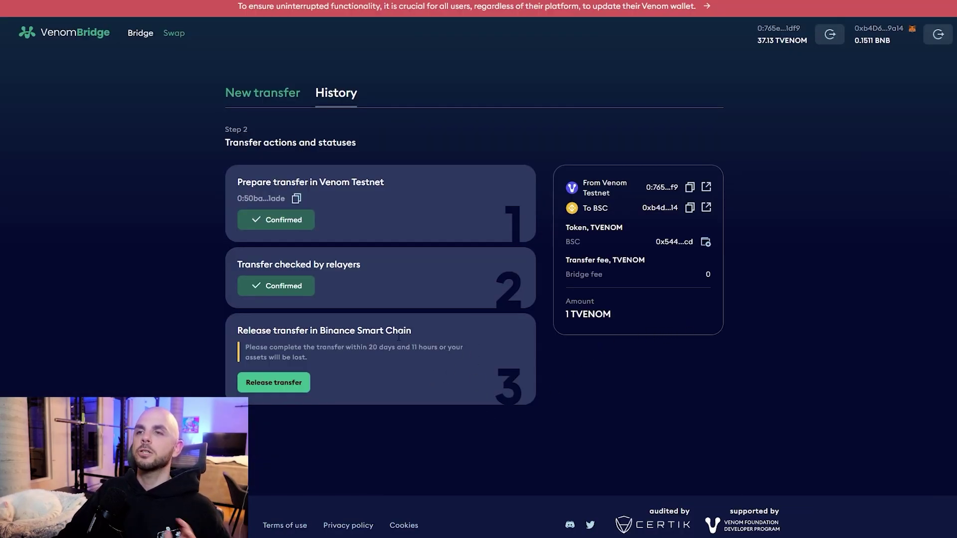
- Release the 1 TVENOM transfer on Binance Smart Chain and confirm it in MetaMask
click(282, 383)
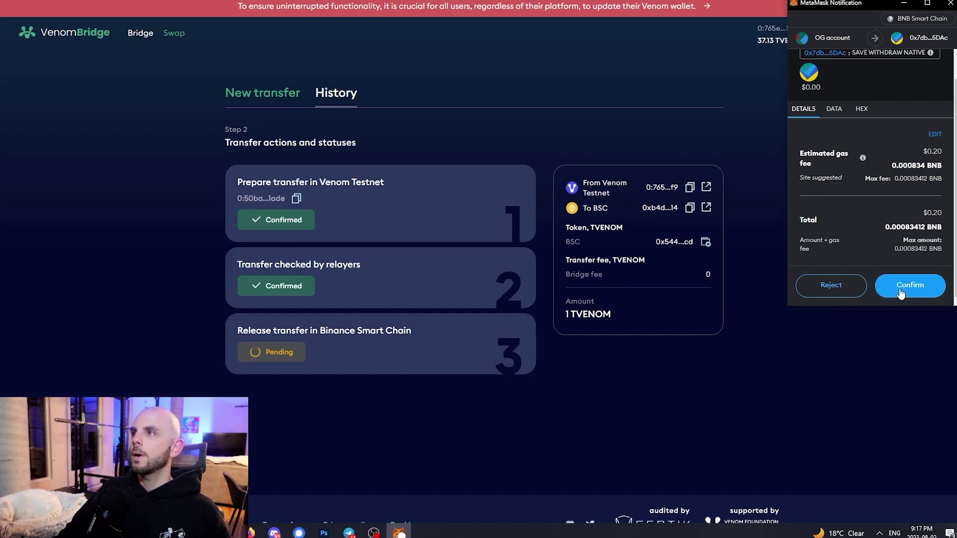
click(906, 294)
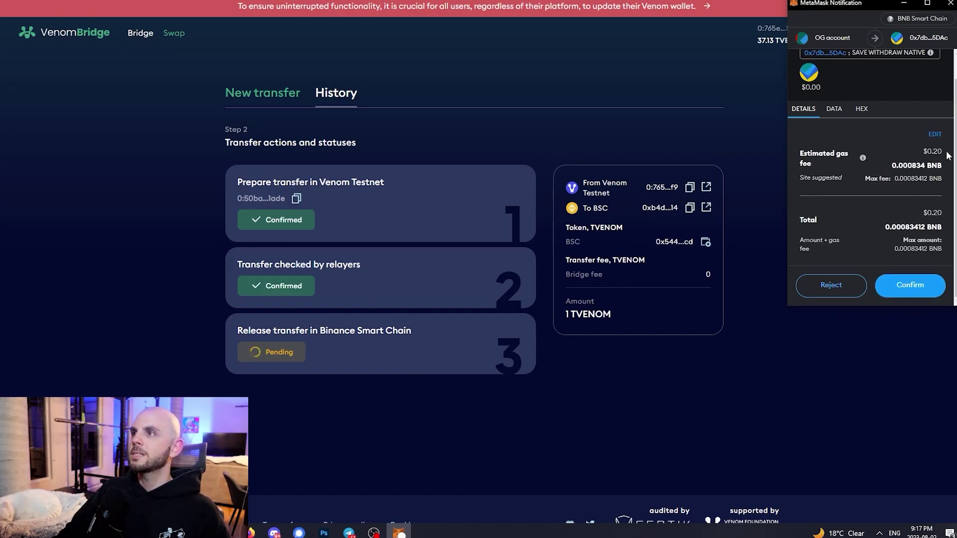
click(921, 288)
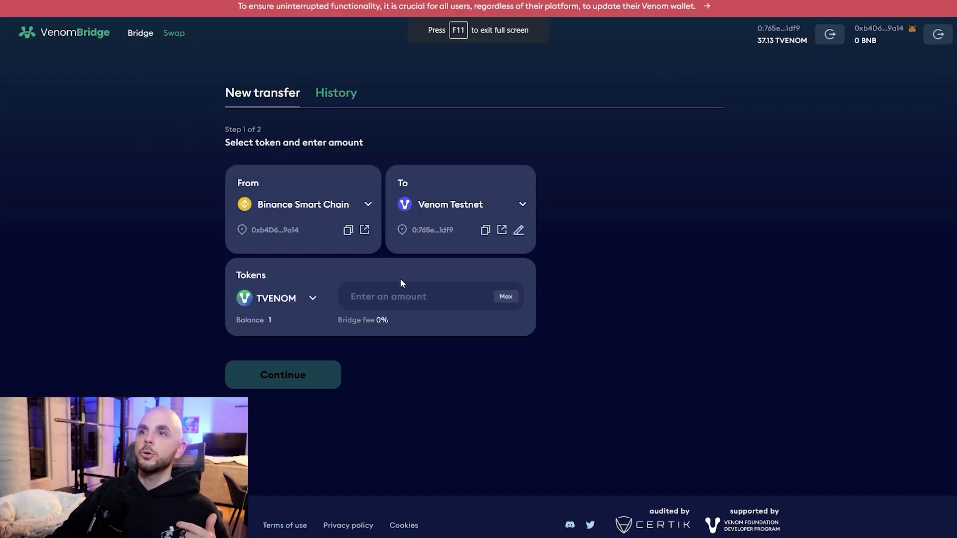
- Bridge 1 TVENOM from Binance Smart Chain back to Venom Testnet, confirming in MetaMask
click(505, 297)
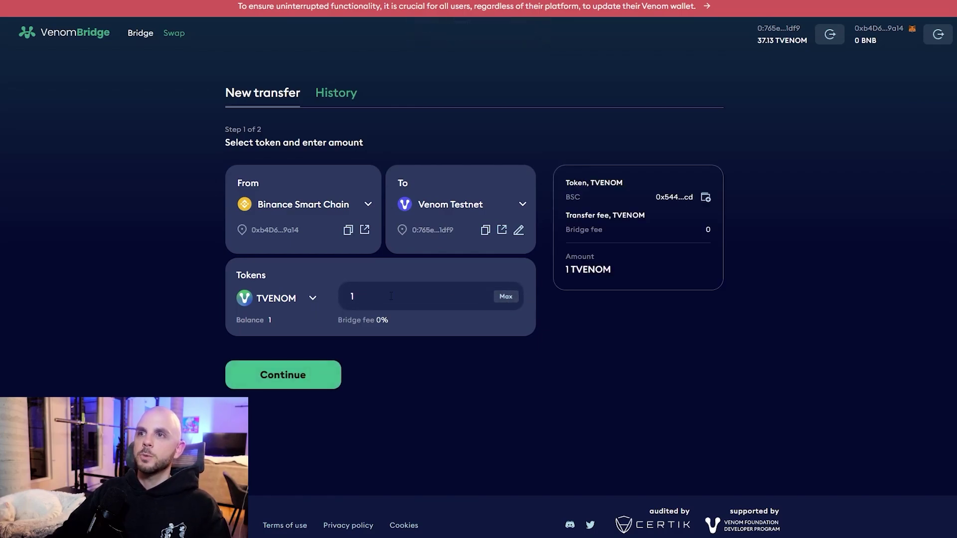
click(305, 377)
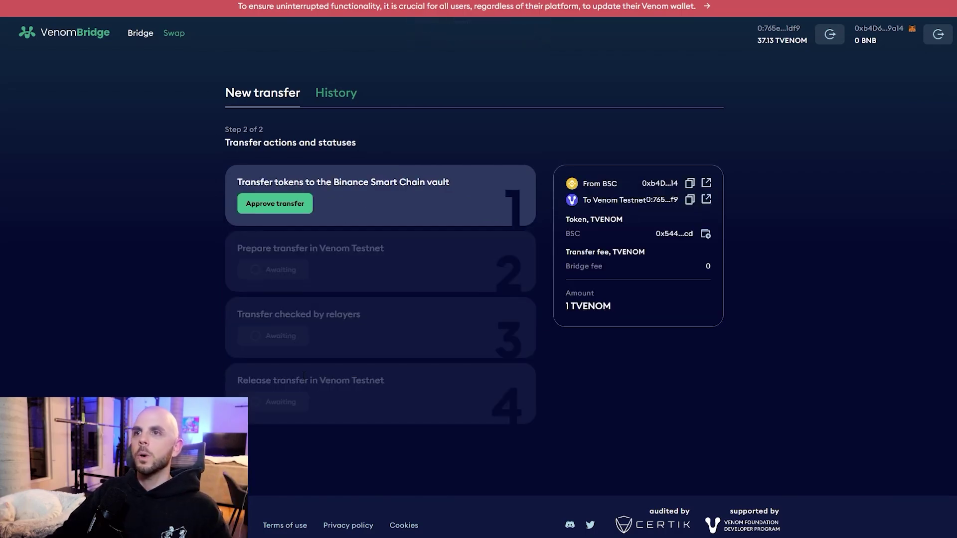
click(279, 212)
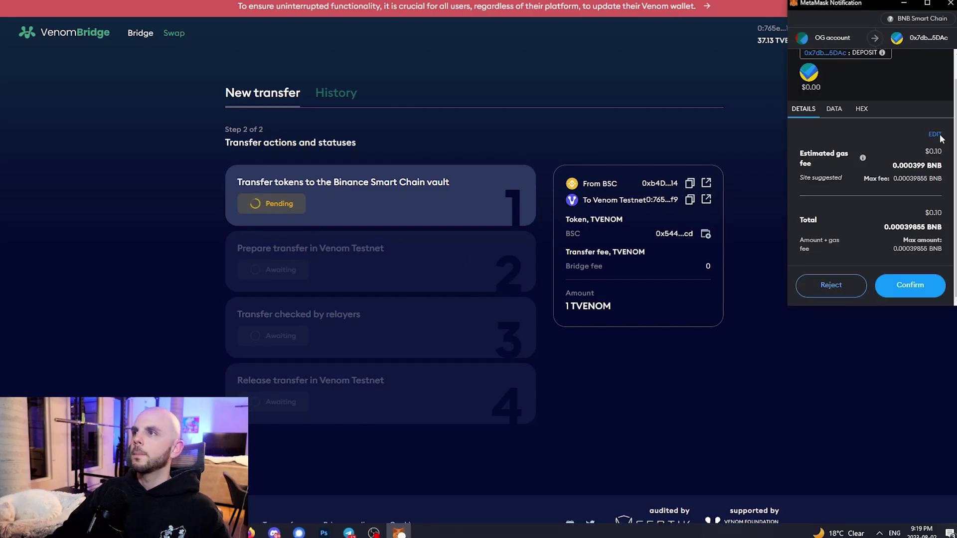
click(927, 285)
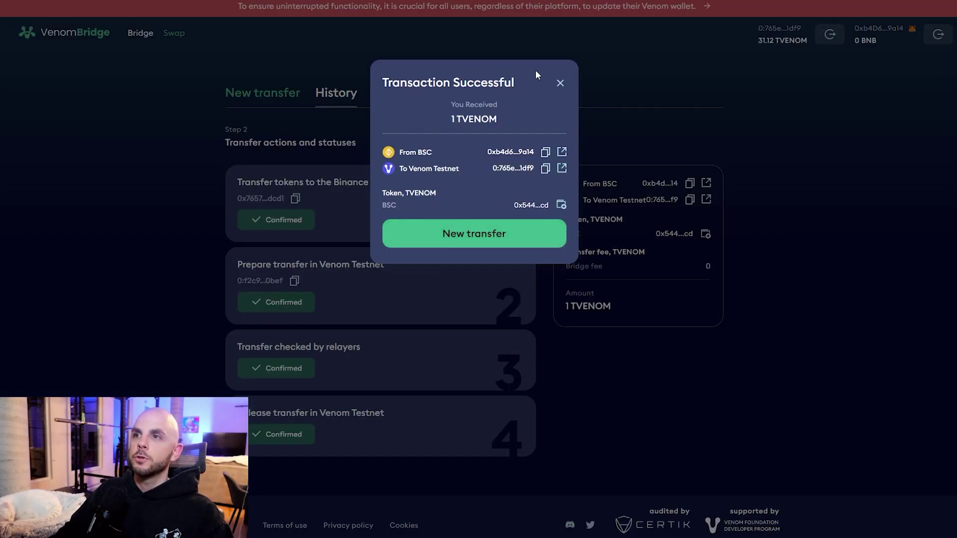
click(560, 84)
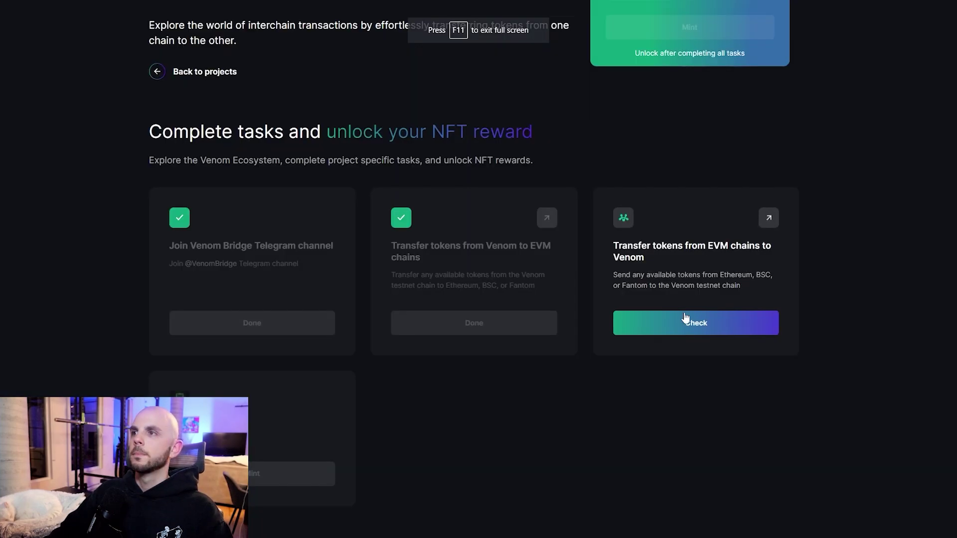
- Verify the Venom Bridge task and mint its NFT reward
click(678, 323)
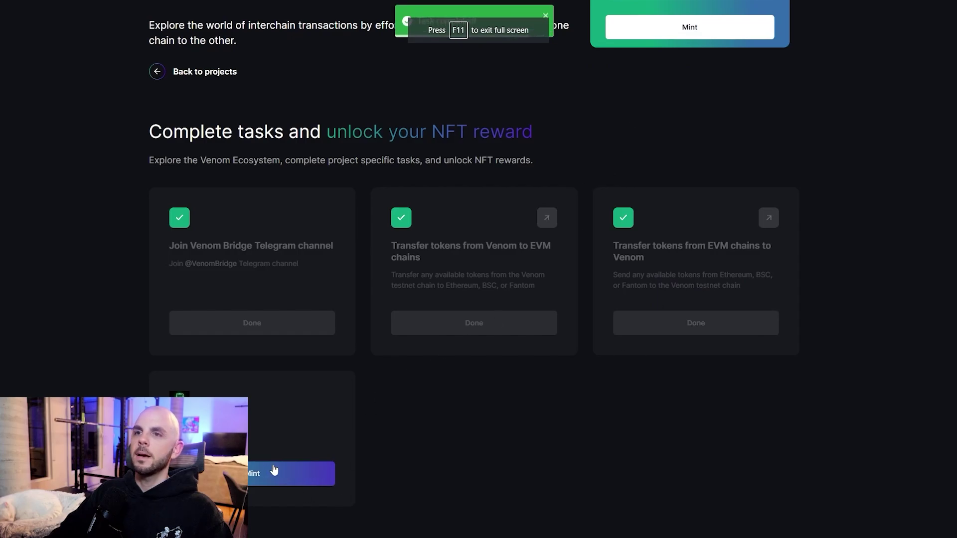
click(274, 469)
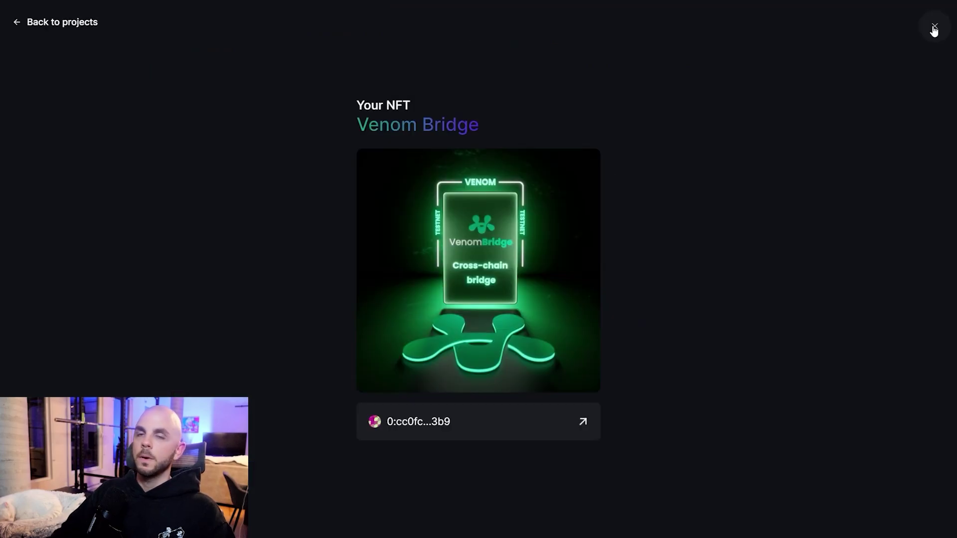
click(931, 26)
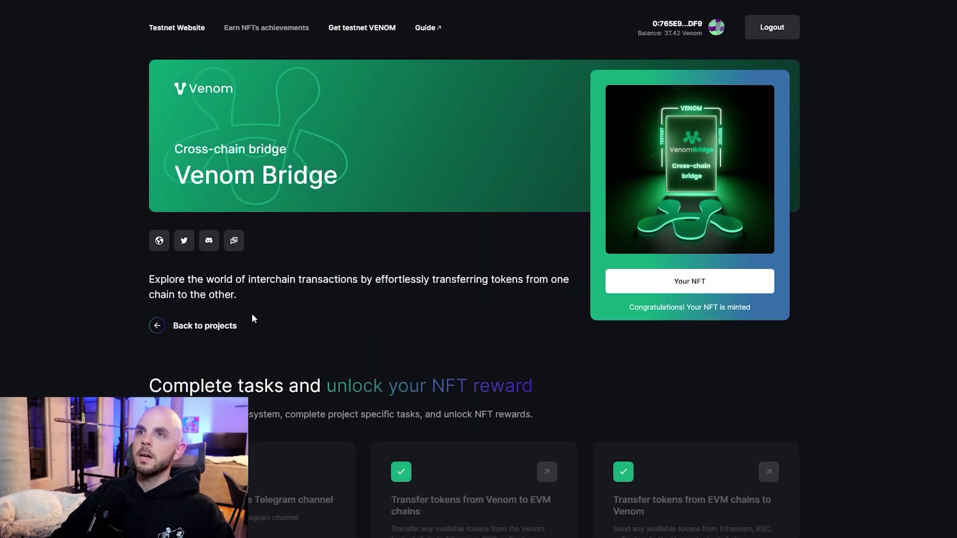
- Open Venom Stake's tasks, verify Stake VENOM, and mint its NFT reward
click(210, 332)
scroll(358, 370, down, 5)
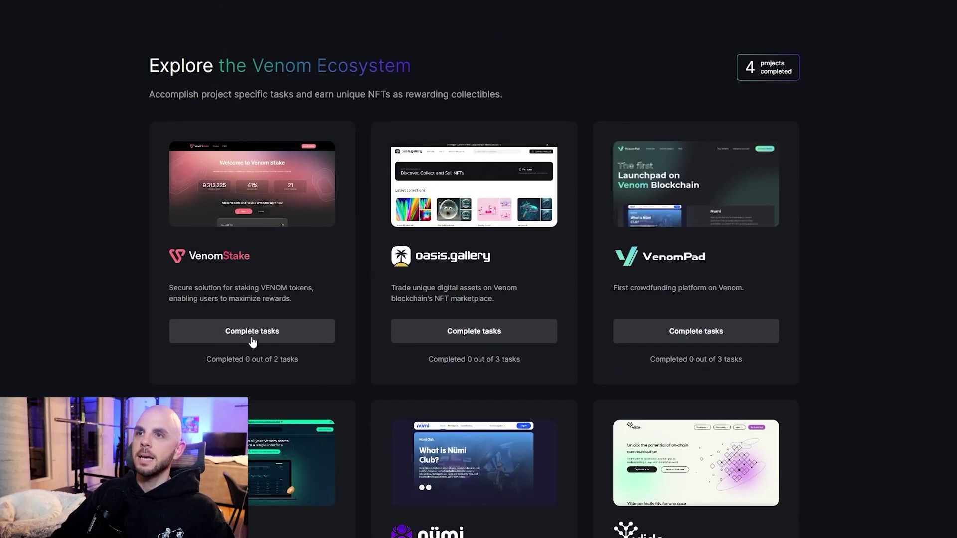
click(275, 335)
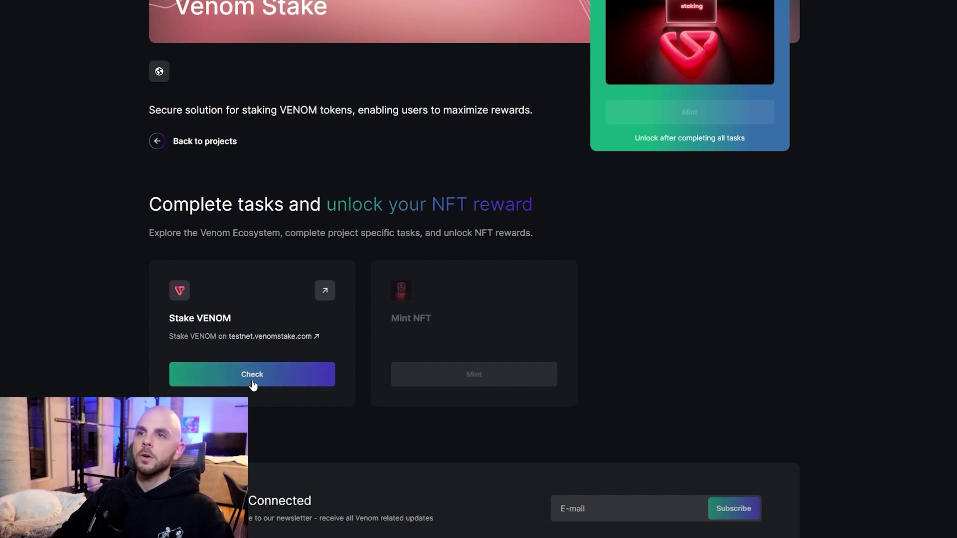
click(253, 381)
click(476, 380)
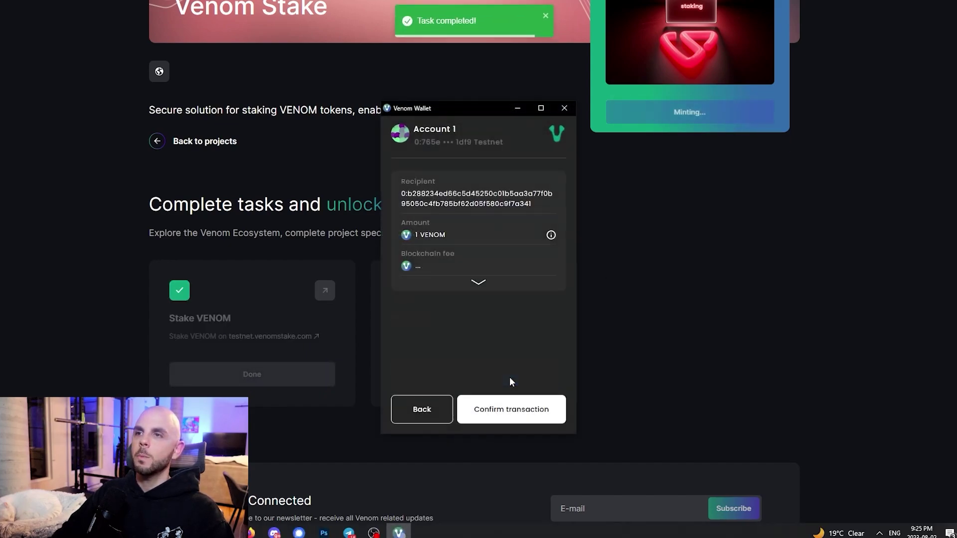
click(492, 406)
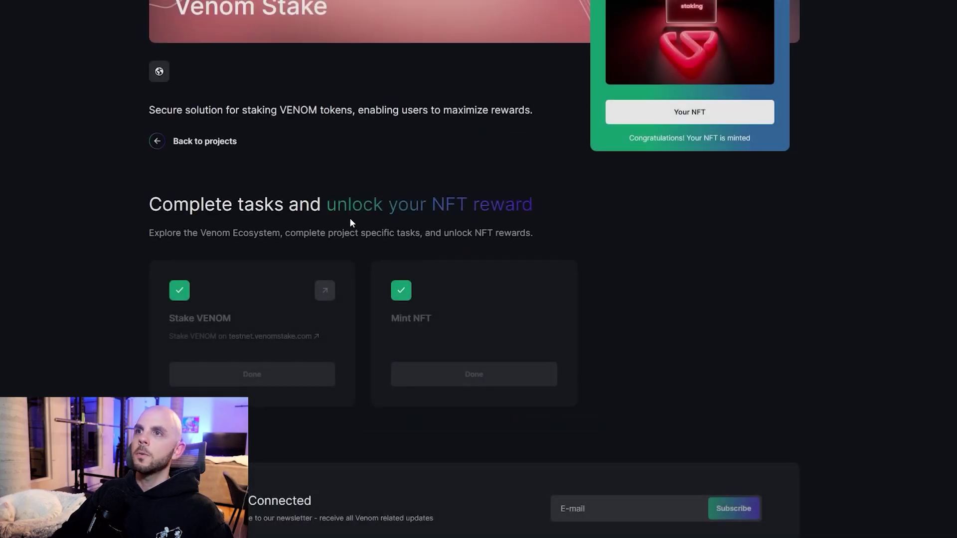
- From Oasis.Gallery's tasks, follow the testnet.oasis.gallery/buy link in the Buy an NFT card
click(157, 141)
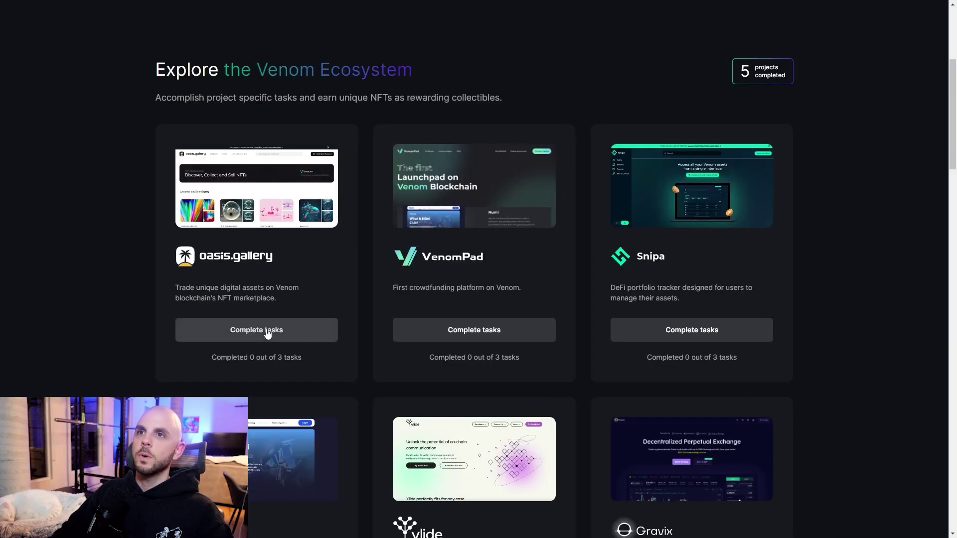
click(267, 332)
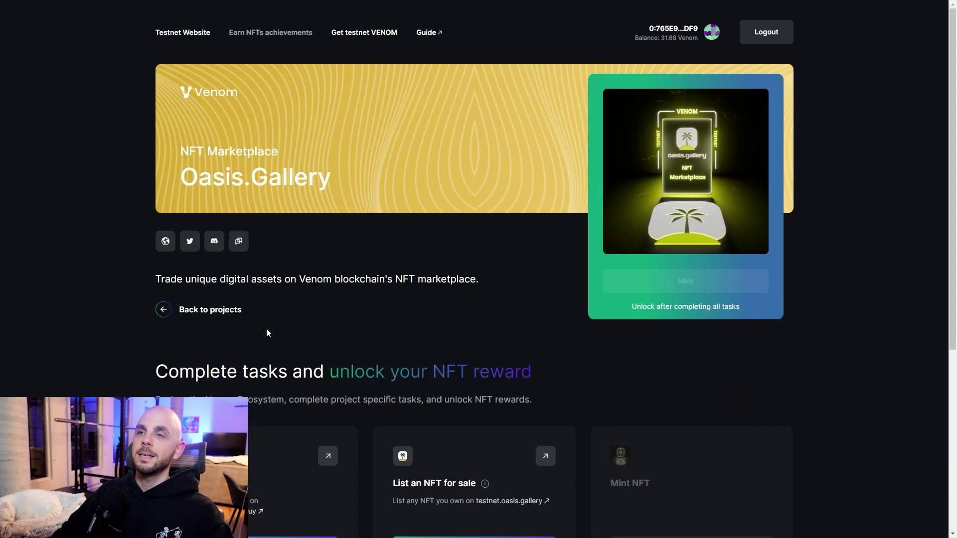
scroll(101, 315, down, 3)
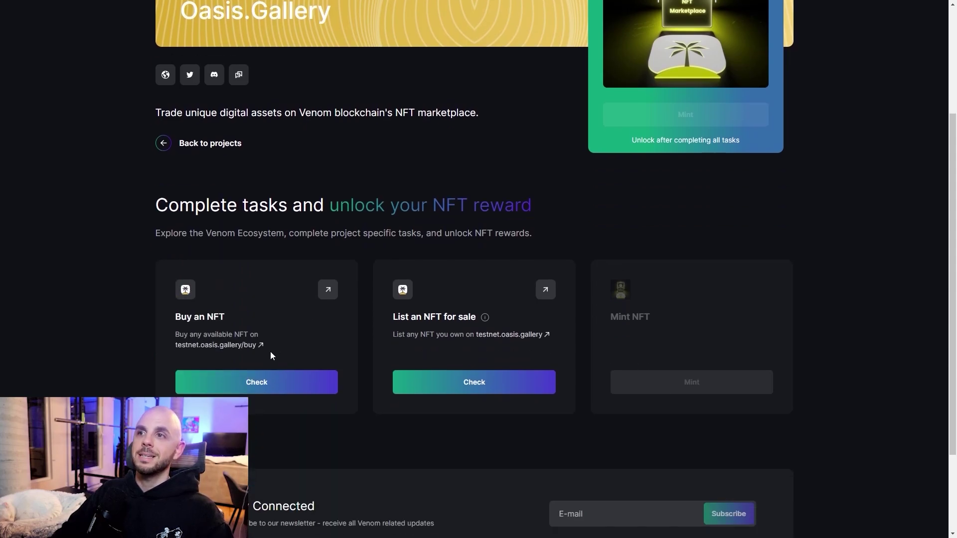
click(244, 345)
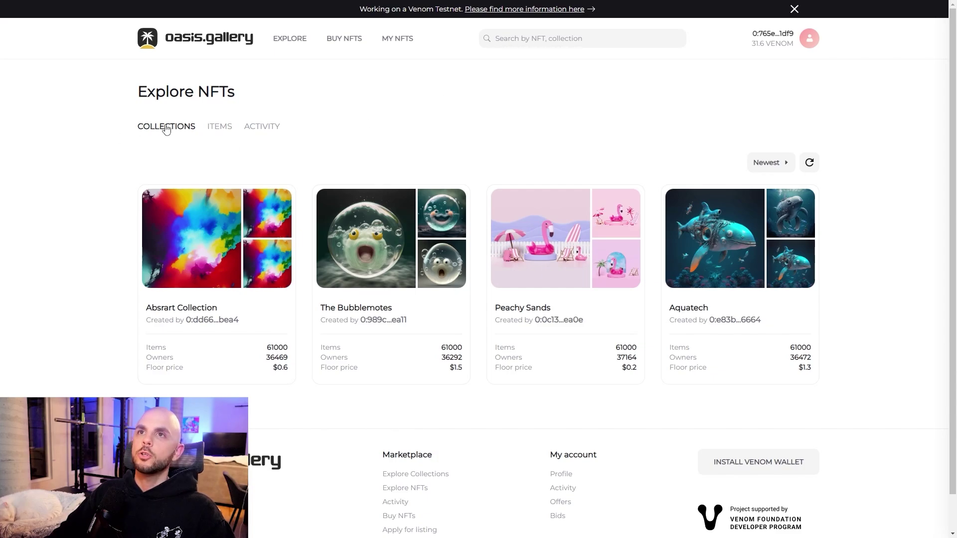
- Browse the Peachy Sands collection and start buying Peachy Sands 58546 for 5 VENOM
click(593, 311)
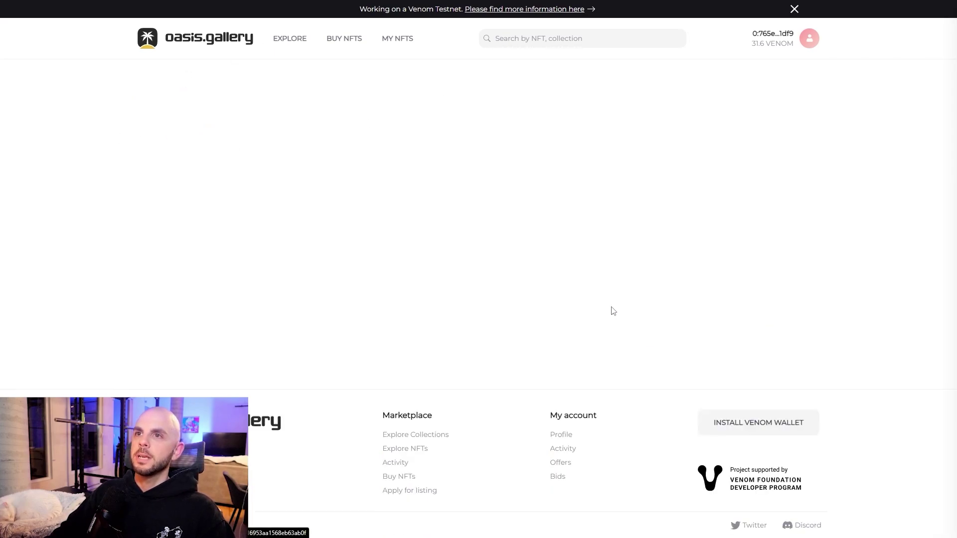
scroll(498, 306, down, 15)
click(464, 350)
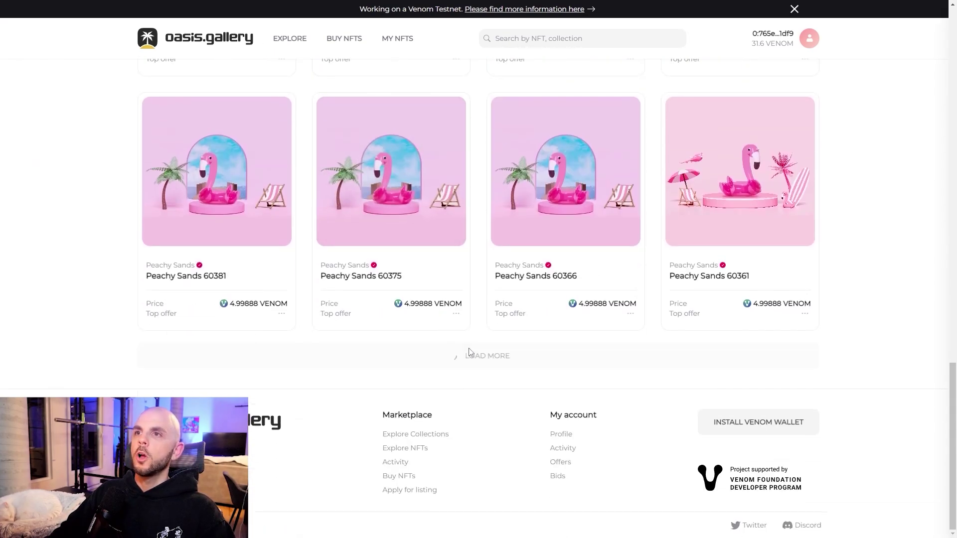
scroll(472, 352, down, 10)
click(479, 357)
scroll(482, 361, down, 15)
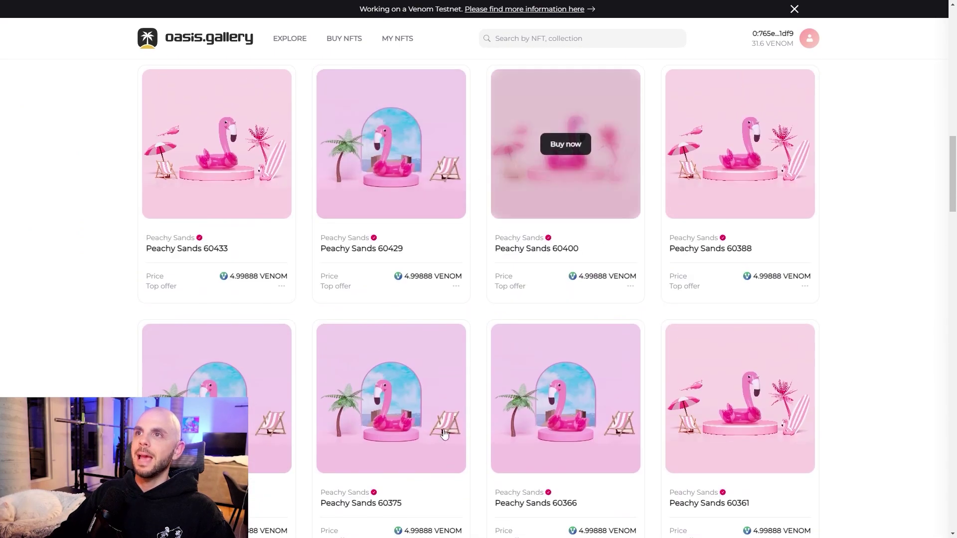
scroll(454, 284, down, 20)
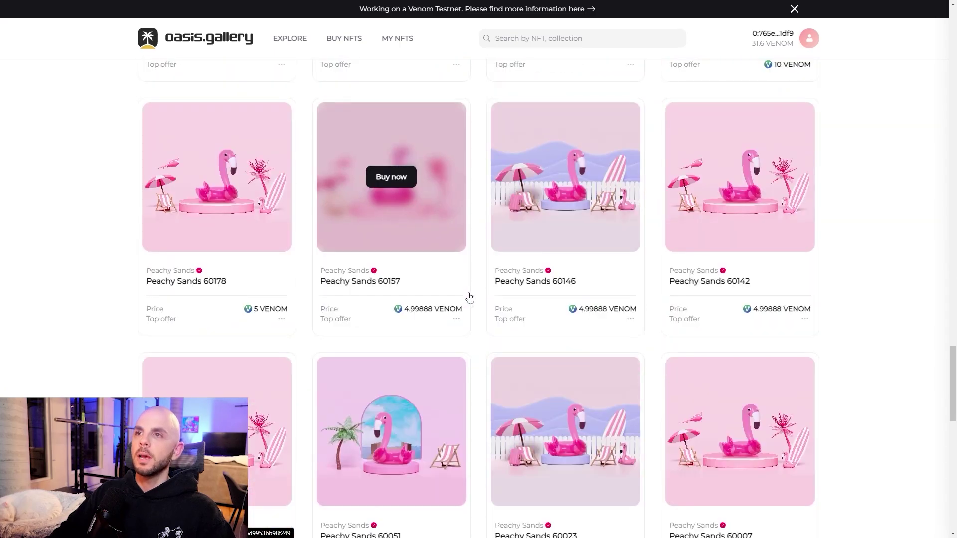
scroll(456, 317, down, 10)
click(468, 358)
scroll(459, 359, down, 18)
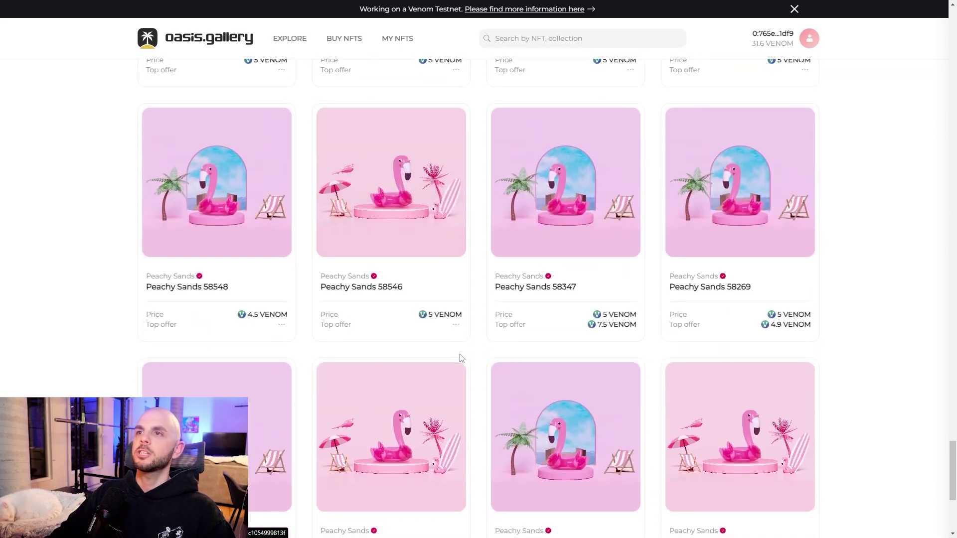
scroll(449, 324, up, 3)
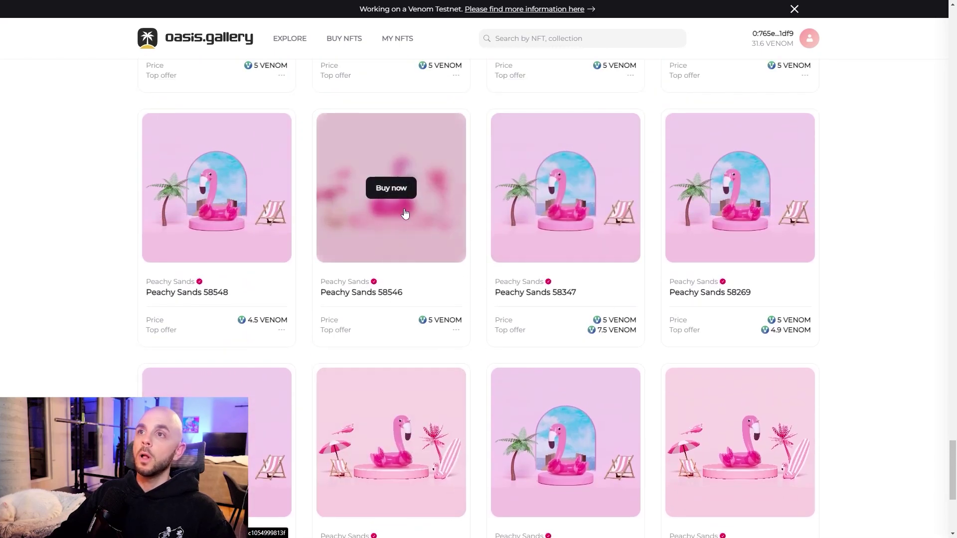
click(393, 189)
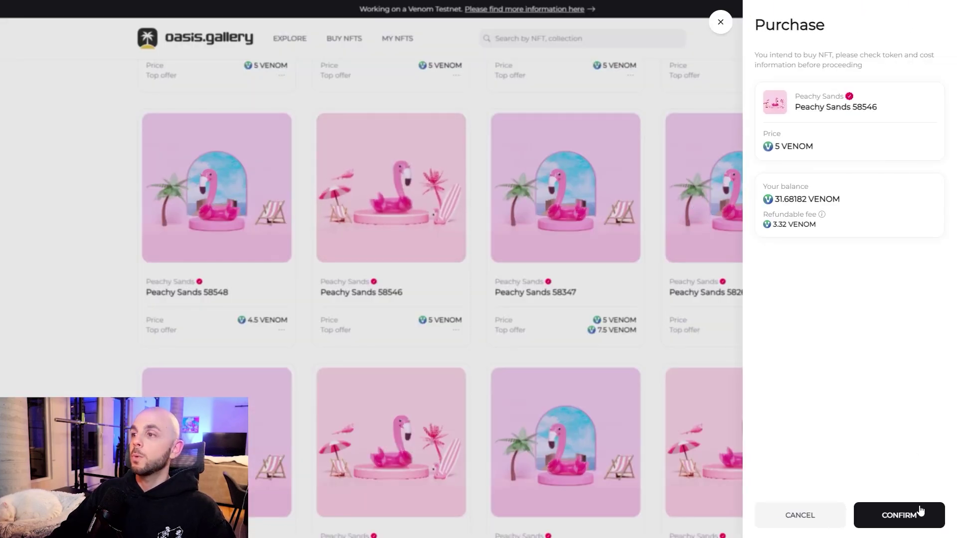
- Confirm the 5 VENOM purchase of Peachy Sands 58546 in the Venom Wallet
click(920, 511)
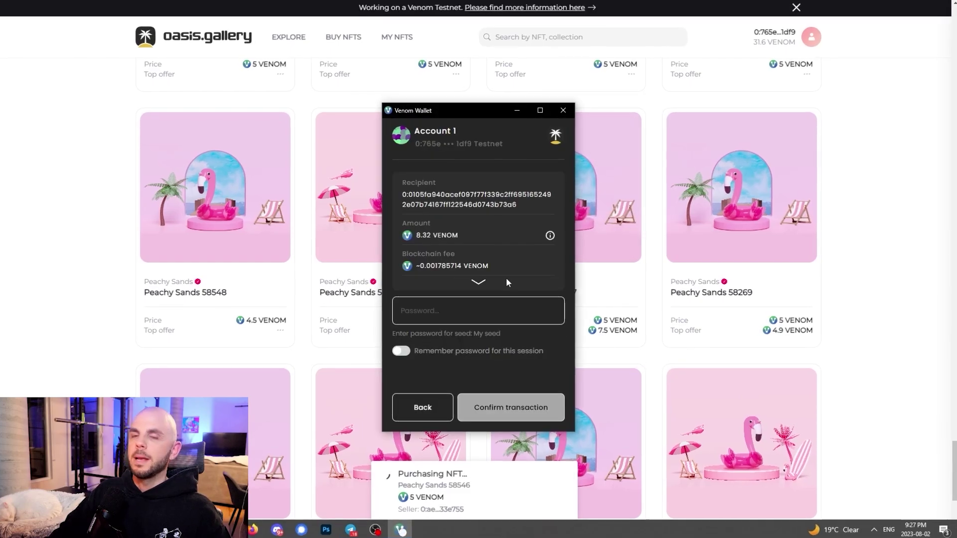
click(401, 352)
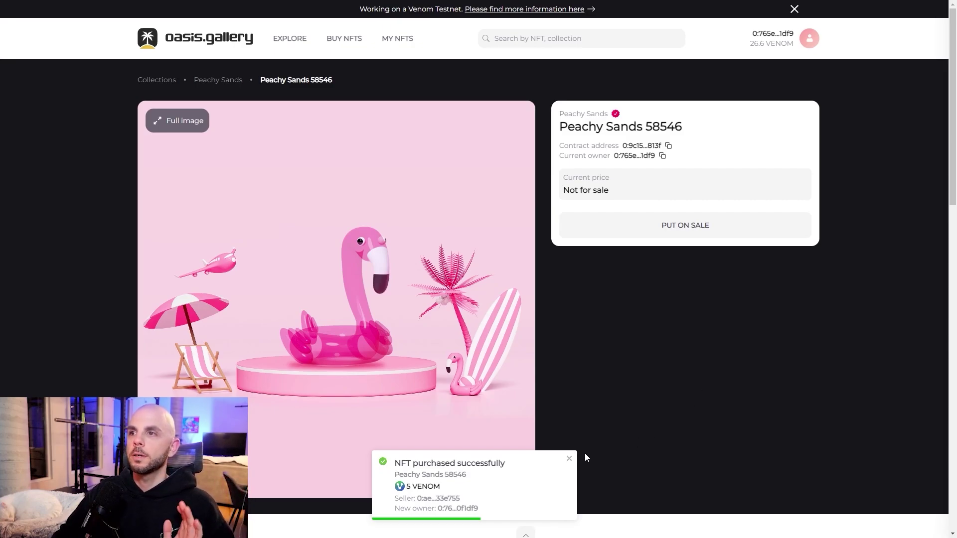
- Put the owned Peachy Sands 58546 on sale for 5 VENOM
click(569, 459)
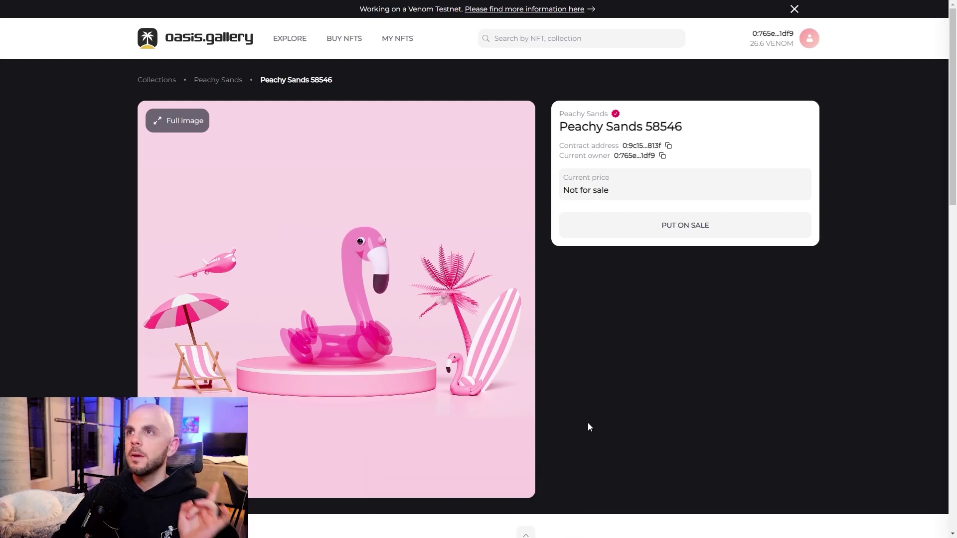
click(394, 45)
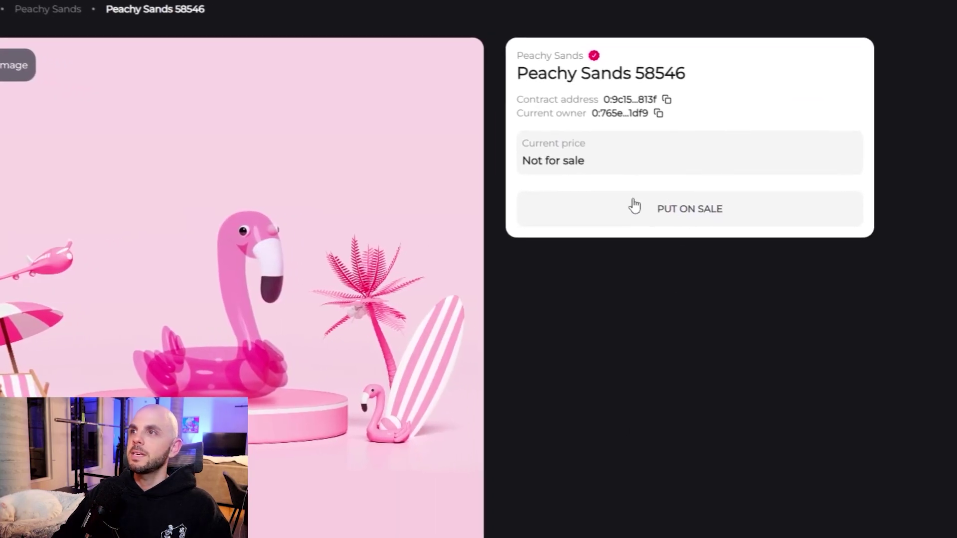
click(596, 209)
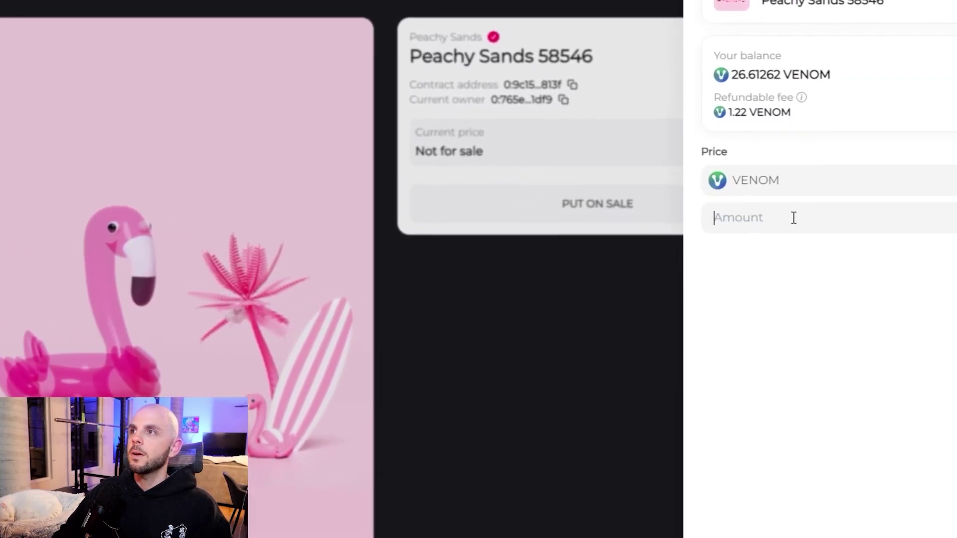
click(776, 216)
text(55)
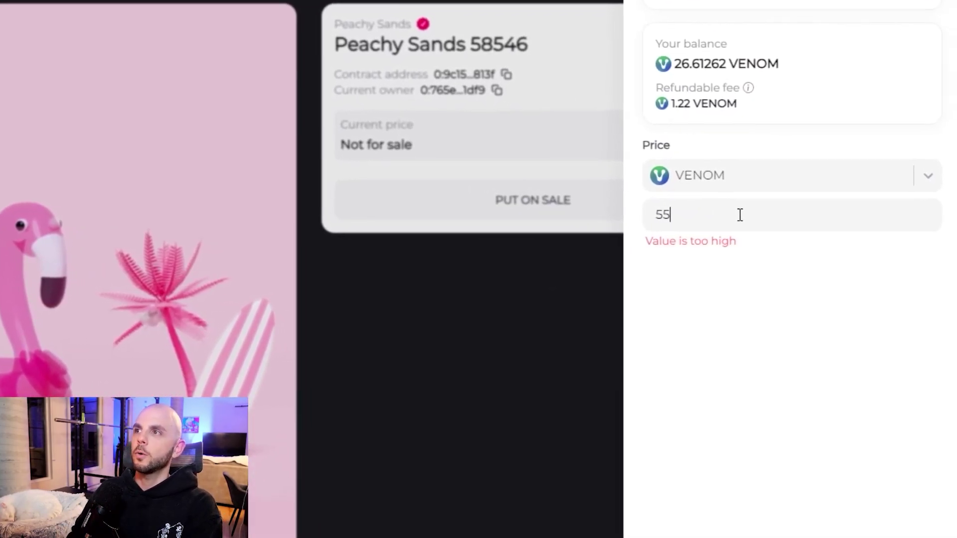
key(BackSpace)
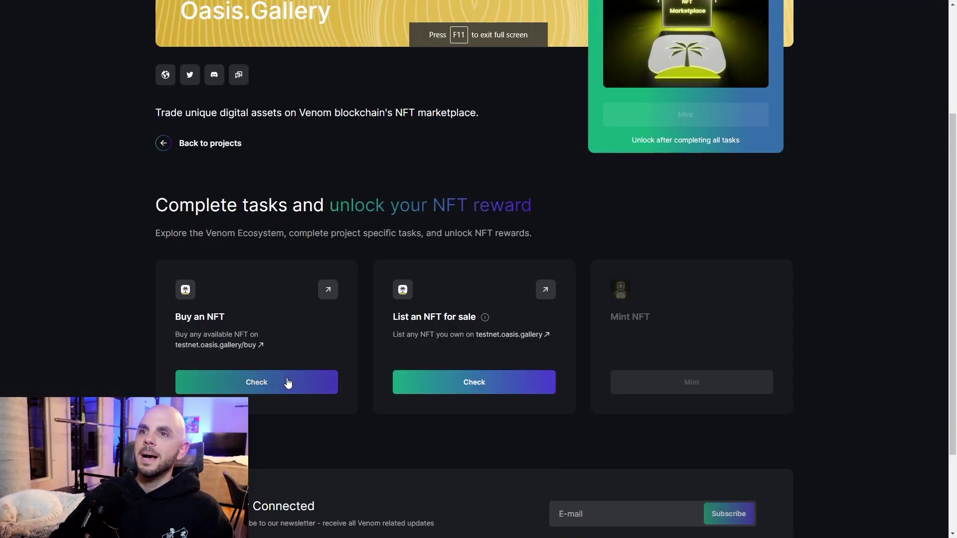
- Verify the Buy and List tasks and mint the Oasis.Gallery reward NFT
click(285, 384)
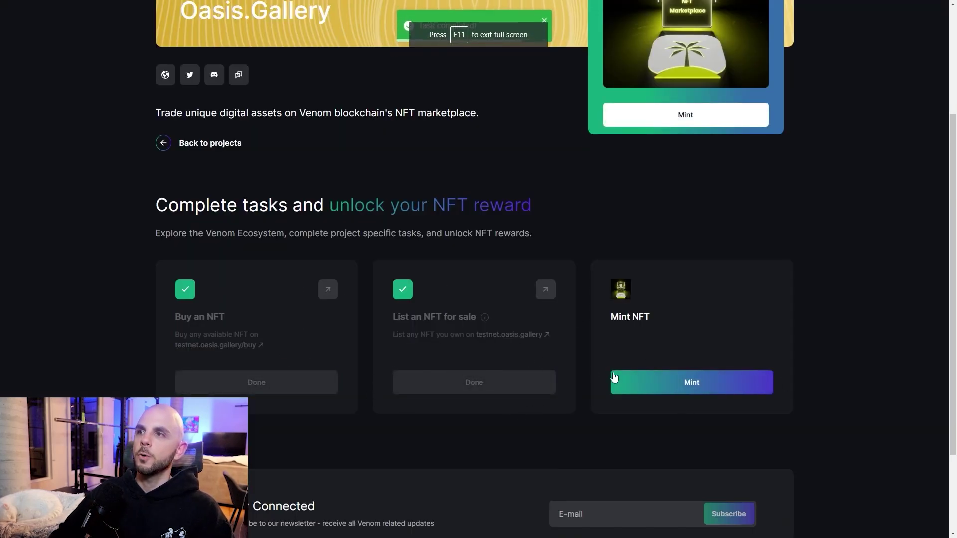
click(675, 386)
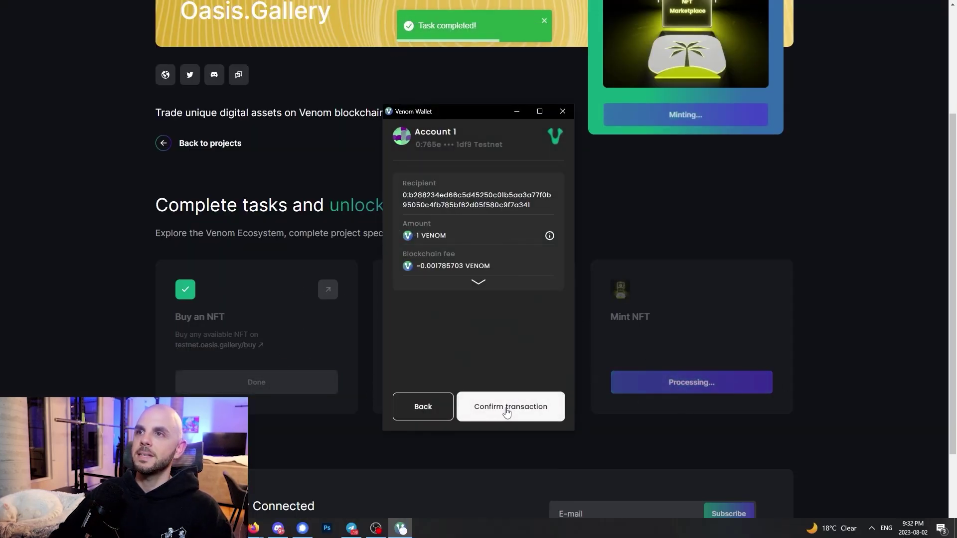
click(506, 408)
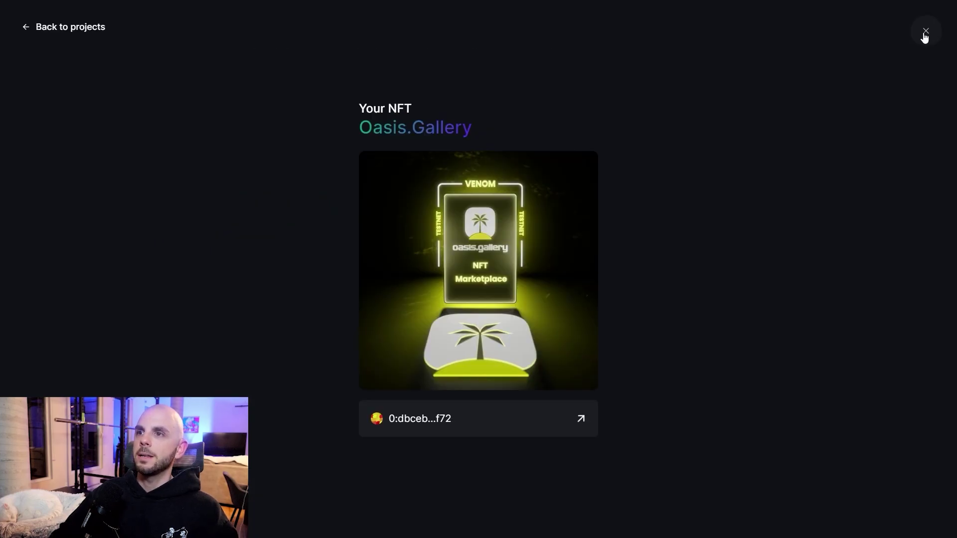
click(925, 35)
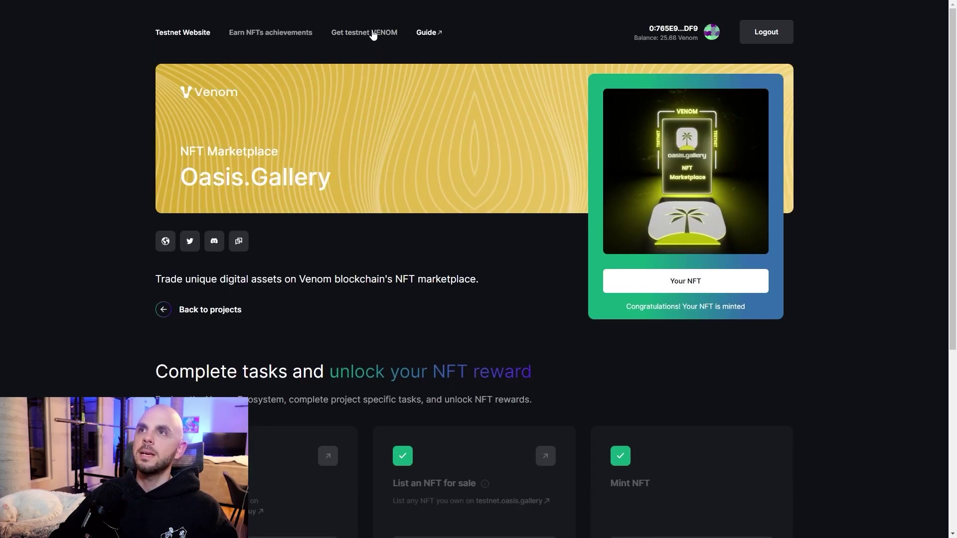
- Check the account balance, then open the VenomPad project's tasks
click(373, 34)
drag(634, 38, 689, 37)
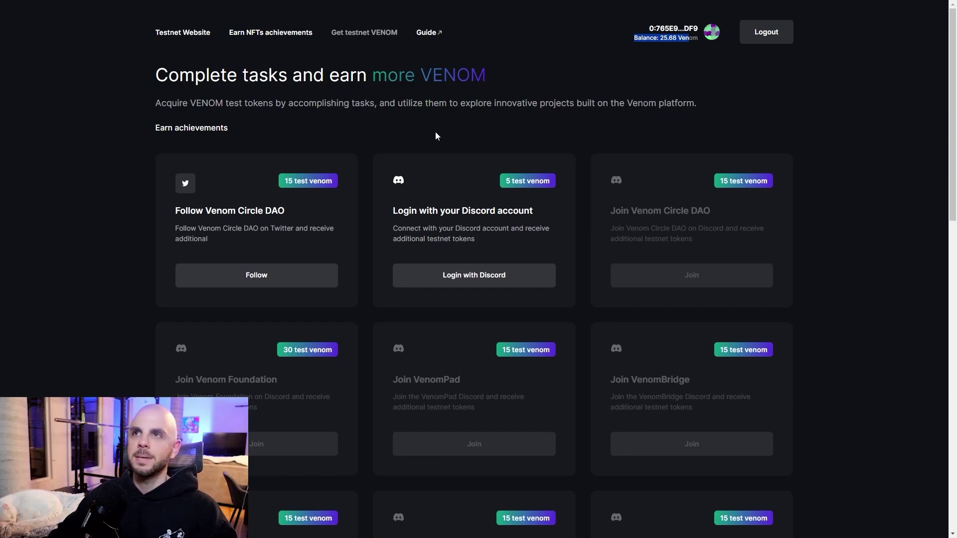
scroll(316, 118, down, 10)
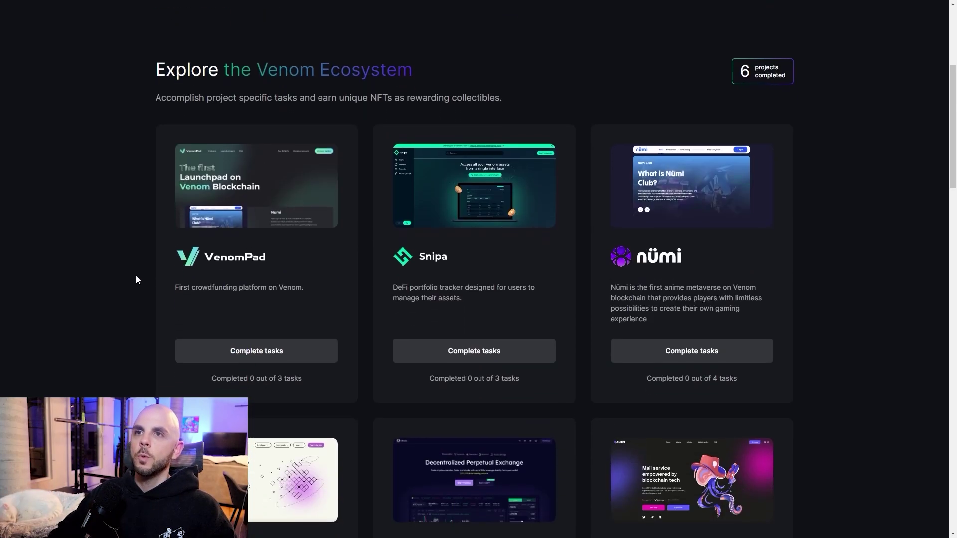
click(261, 356)
scroll(124, 332, down, 3)
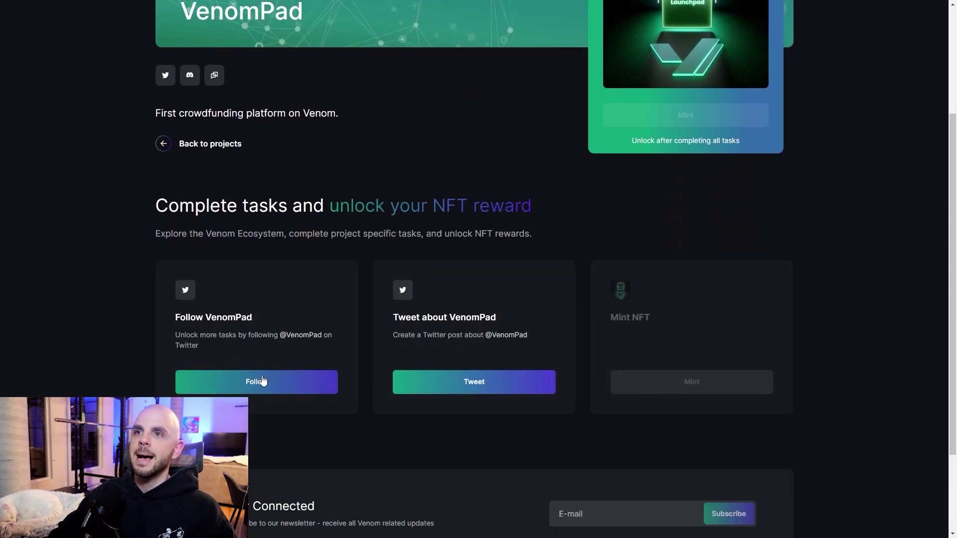
- Follow the VenomPad account on X and verify the VenomPad tweet task
click(279, 383)
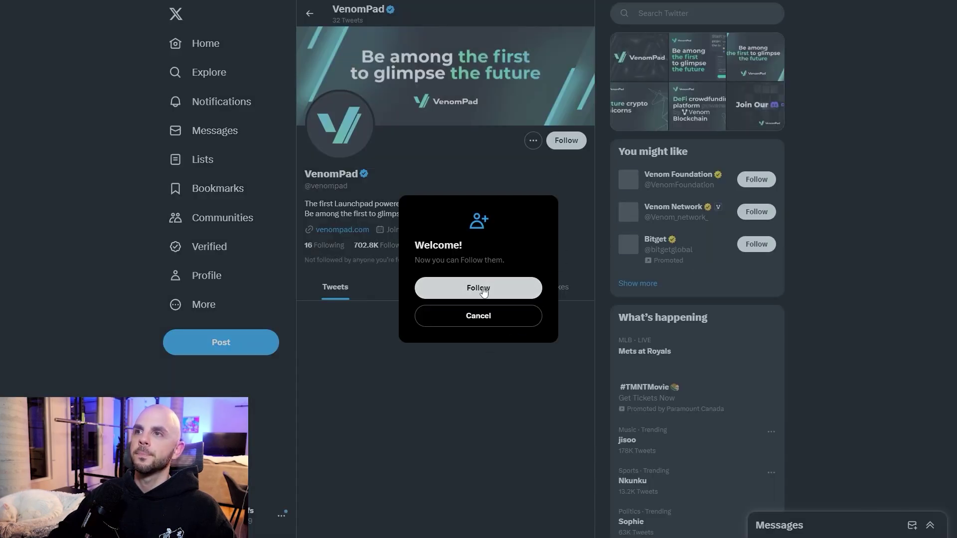
click(483, 292)
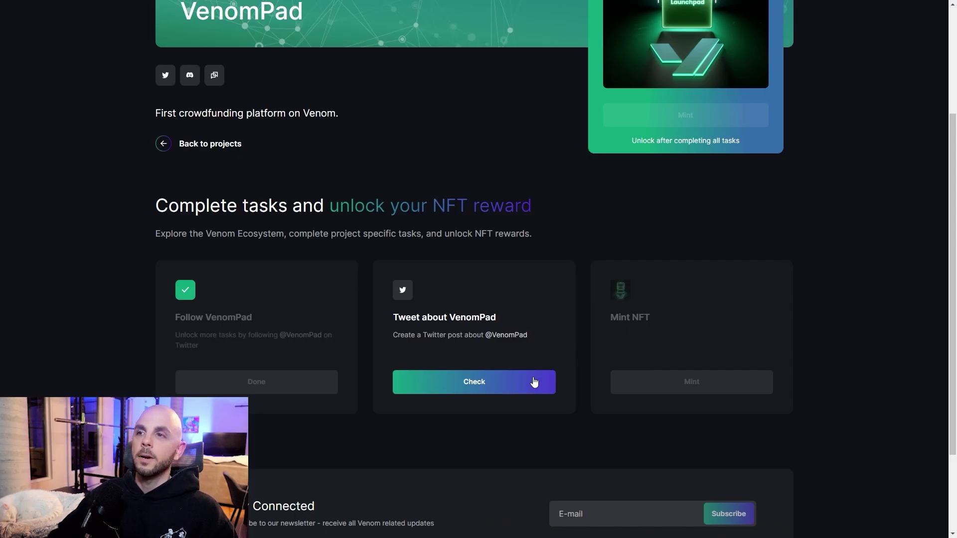
click(534, 382)
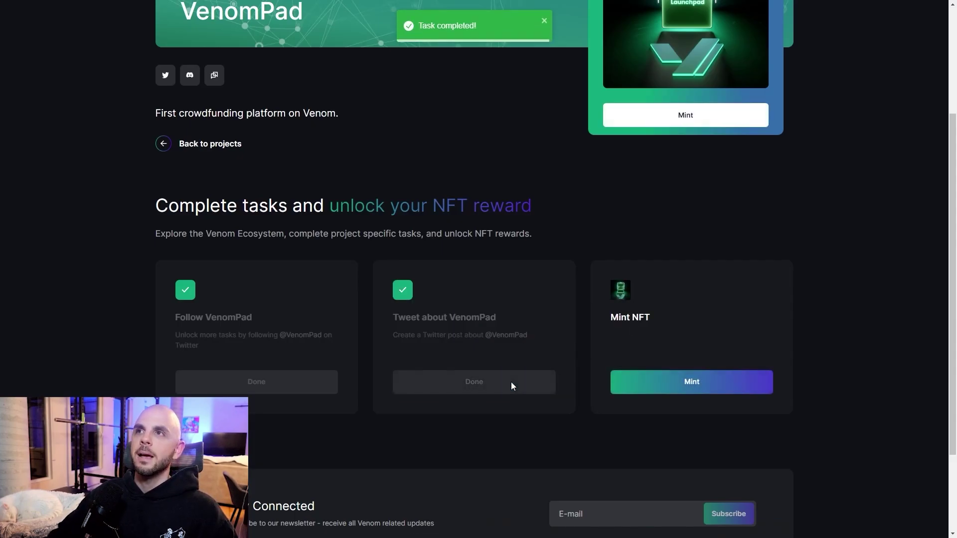
- Mint the VenomPad reward NFT, entering the wallet password, and close the NFT preview
click(705, 384)
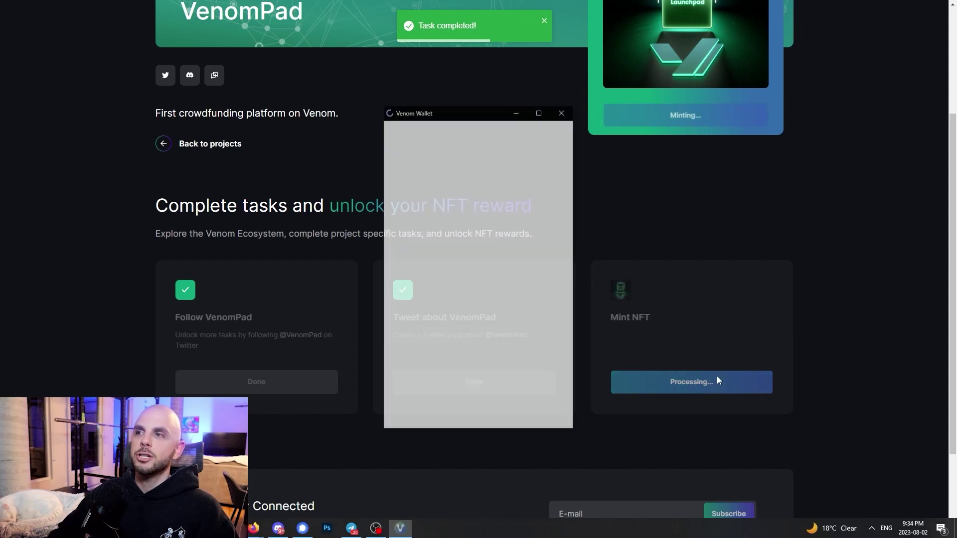
click(426, 317)
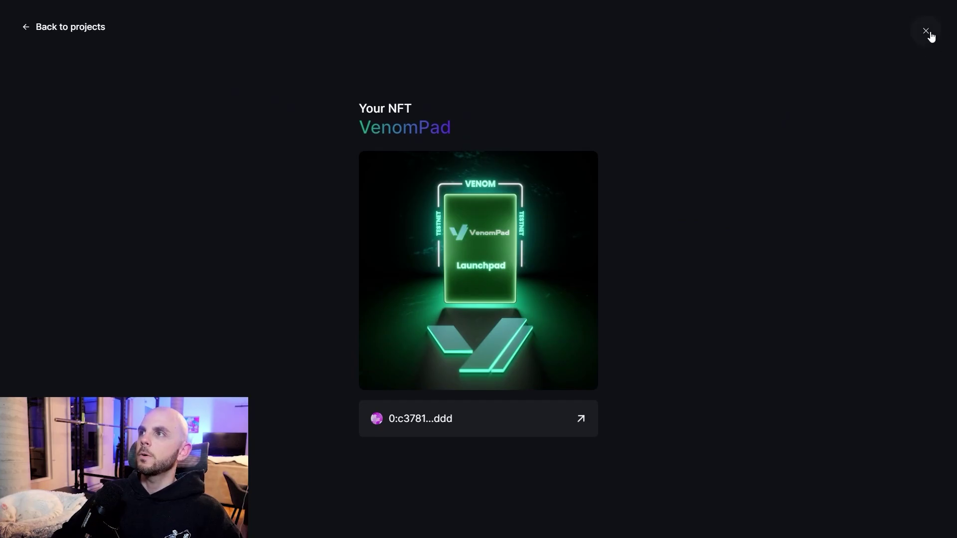
click(926, 32)
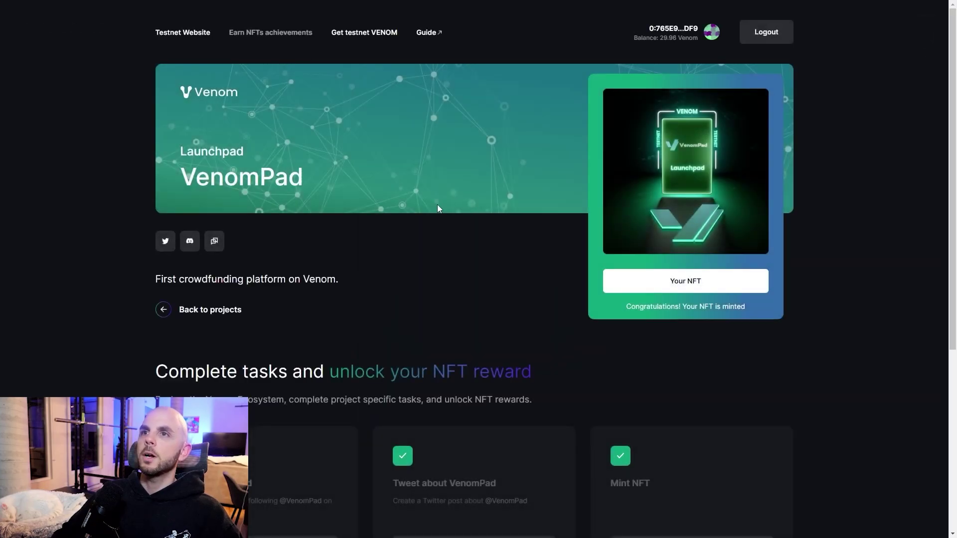
- Return to the projects list and open Snipa Finance's tasks
click(212, 311)
scroll(135, 310, down, 5)
click(269, 352)
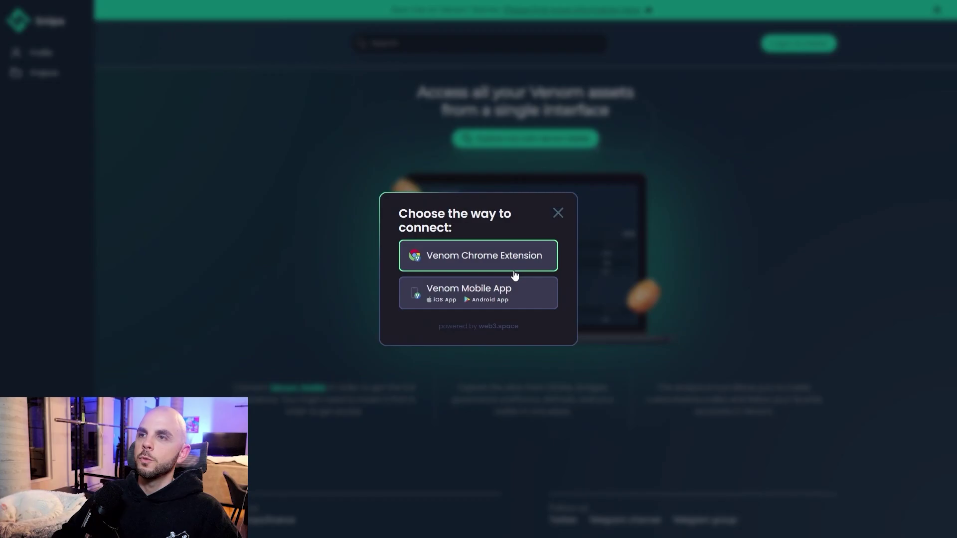
- Connect Account 1's Venom Wallet to Snipa Finance and confirm the Join Venom Testnet transaction
click(514, 275)
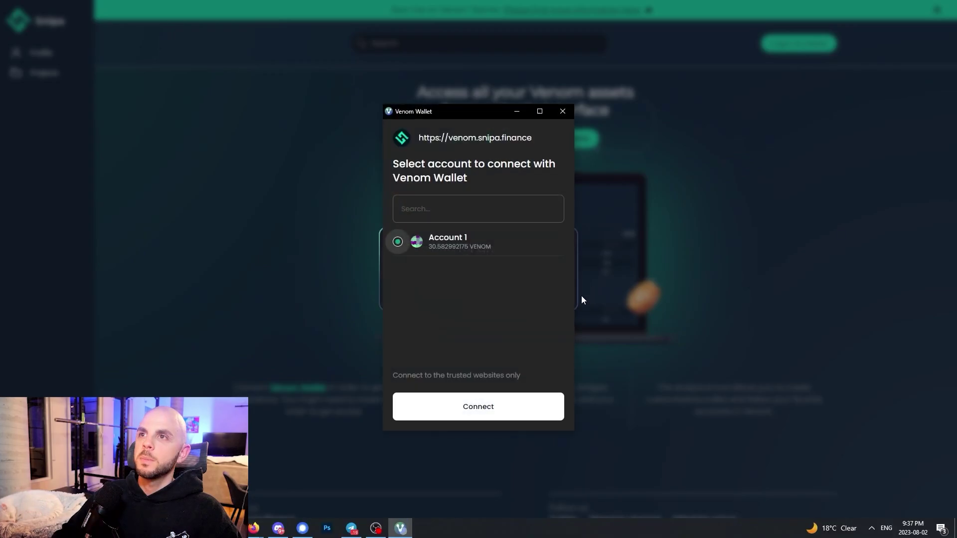
click(503, 403)
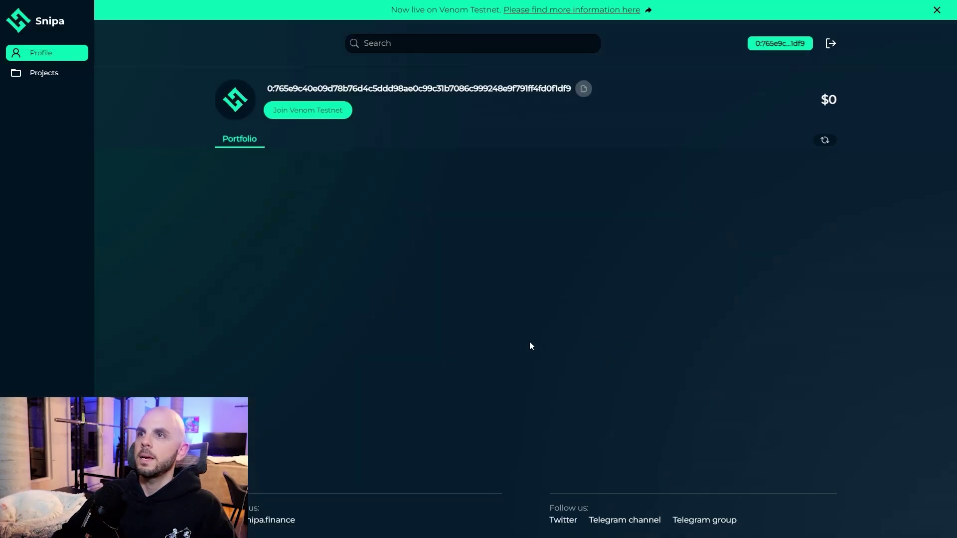
click(309, 111)
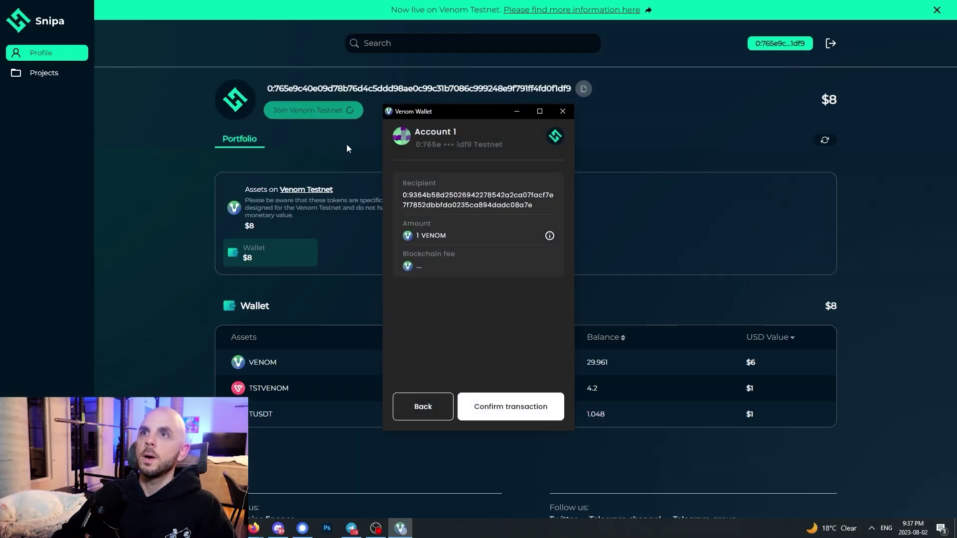
click(507, 407)
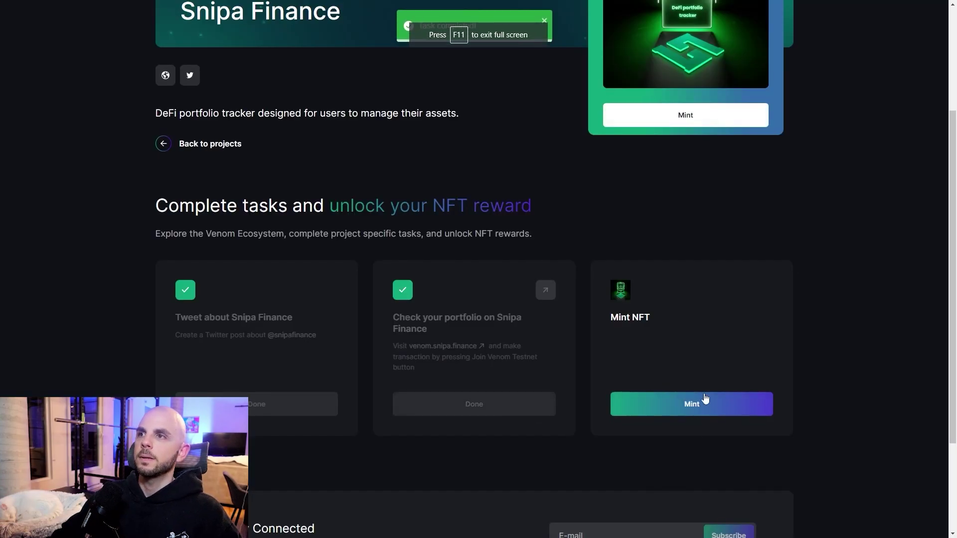
- Mint the Snipa Finance NFT reward and return to the testnet projects list
click(697, 404)
click(503, 406)
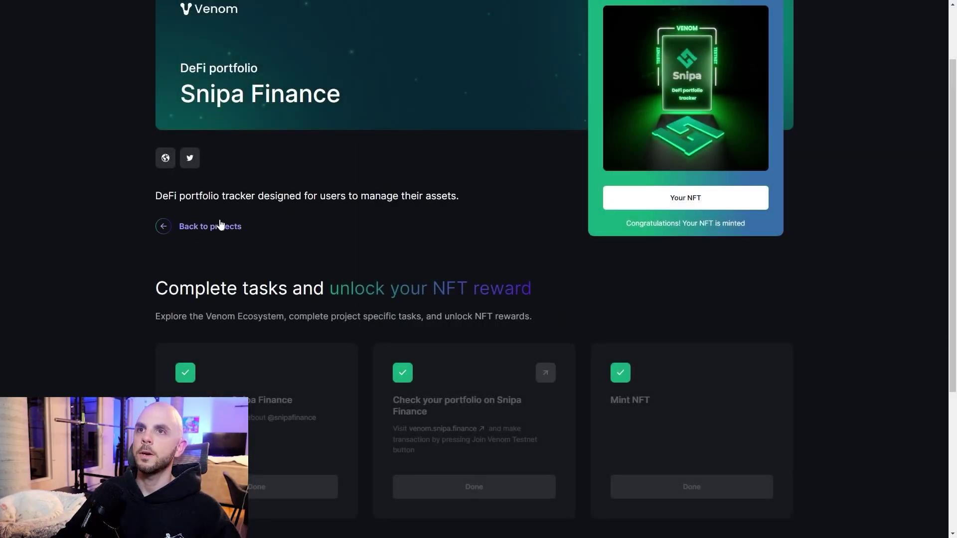
click(220, 225)
scroll(432, 312, down, 6)
scroll(121, 251, up, 1)
scroll(220, 273, up, 1)
- Open the Nümi project's tasks and complete the Tweet about Numi task
click(260, 348)
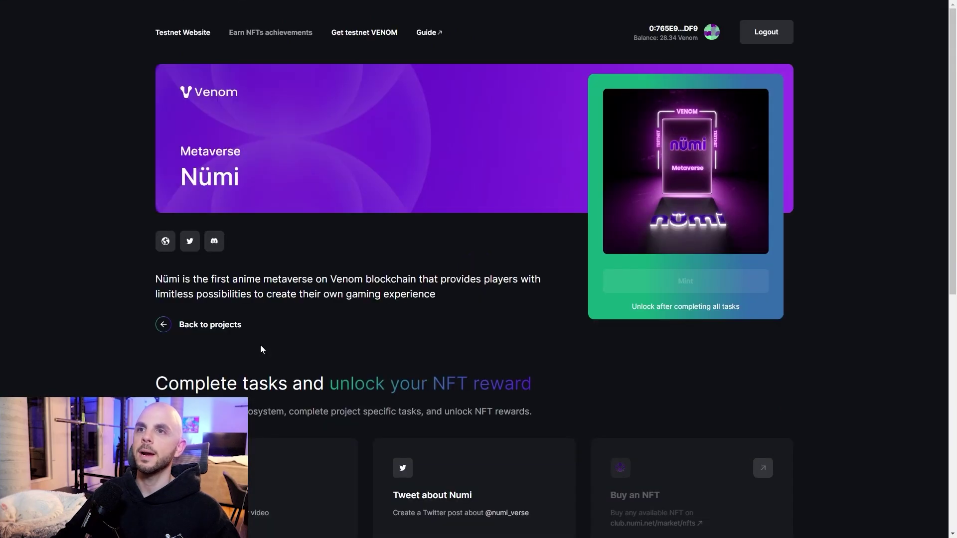
scroll(260, 349, down, 3)
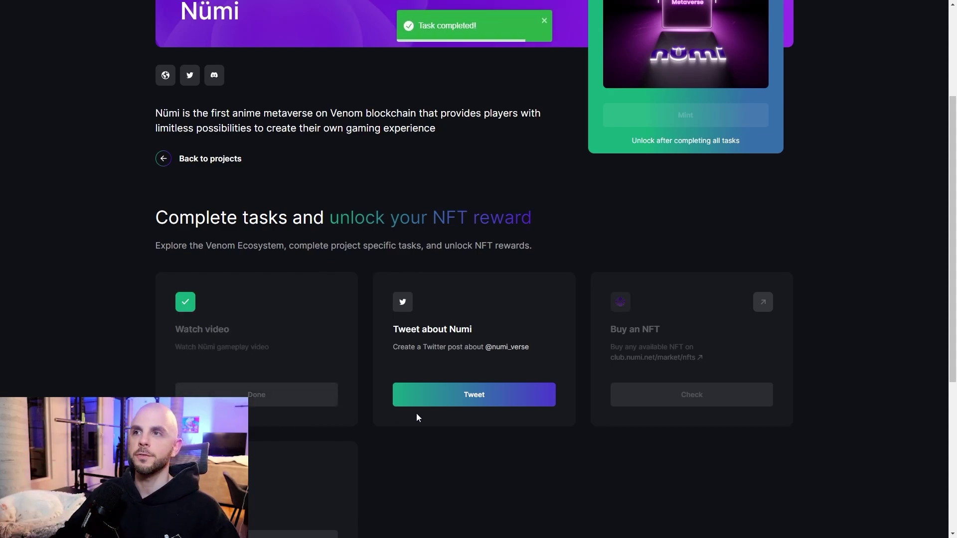
click(458, 394)
scroll(509, 384, down, 2)
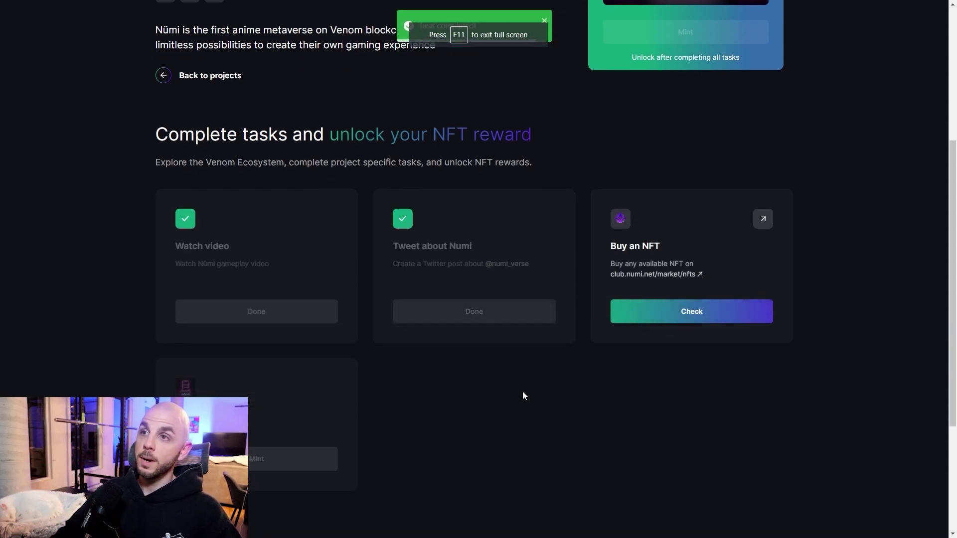
- Open Nümi Club and log in by connecting Account 1's Venom Wallet
click(662, 274)
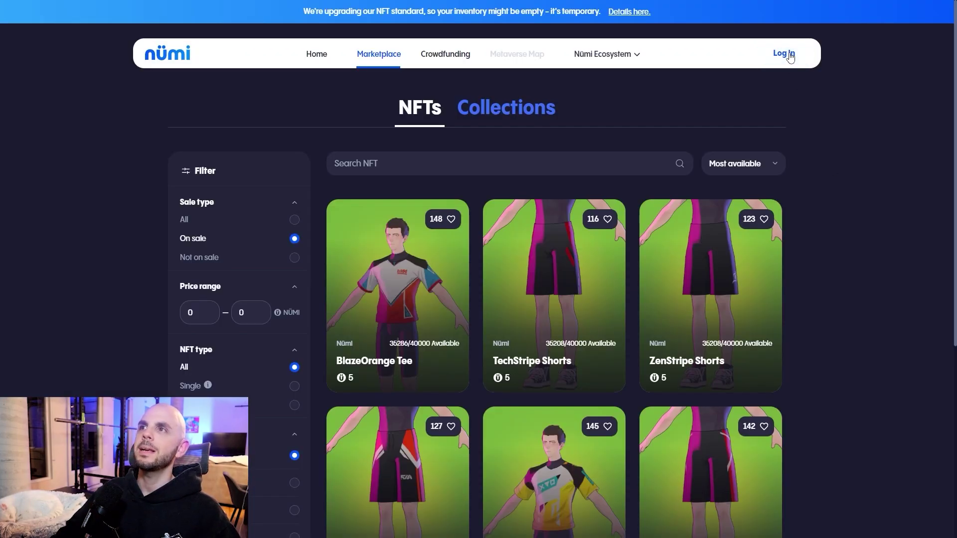
click(789, 55)
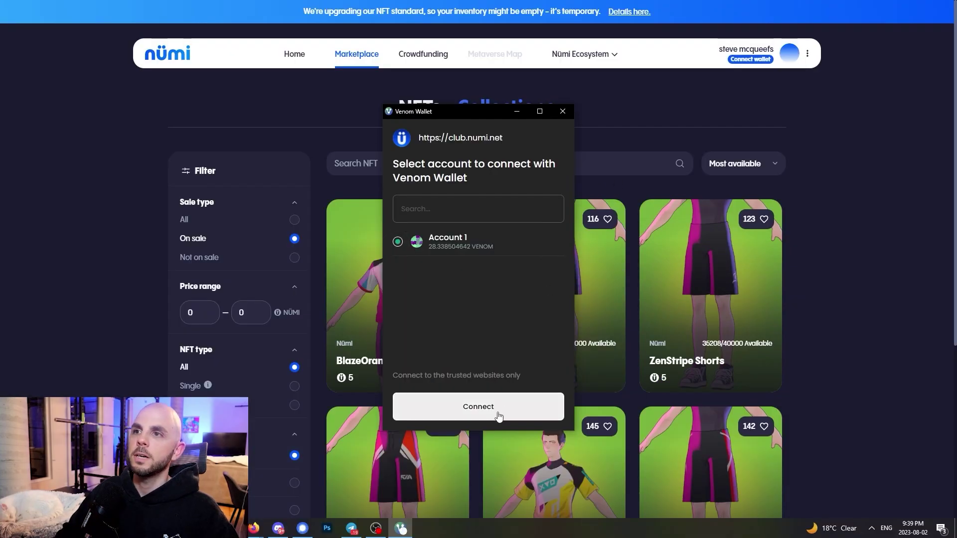
click(497, 413)
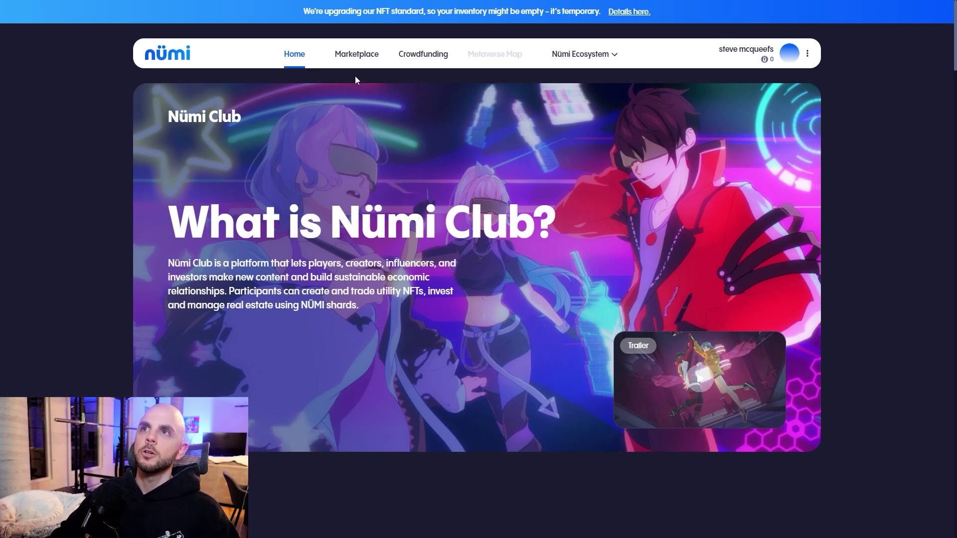
- Browse the Nümi marketplace and open the NeoDigital Wardrobe collection's listings
click(376, 61)
scroll(474, 323, down, 8)
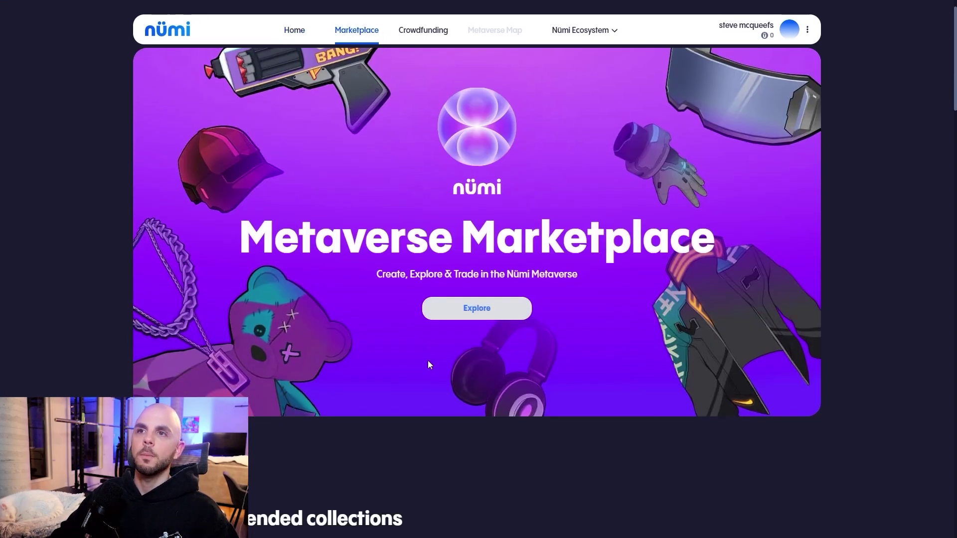
scroll(655, 384, up, 6)
scroll(367, 98, down, 1)
scroll(388, 269, down, 8)
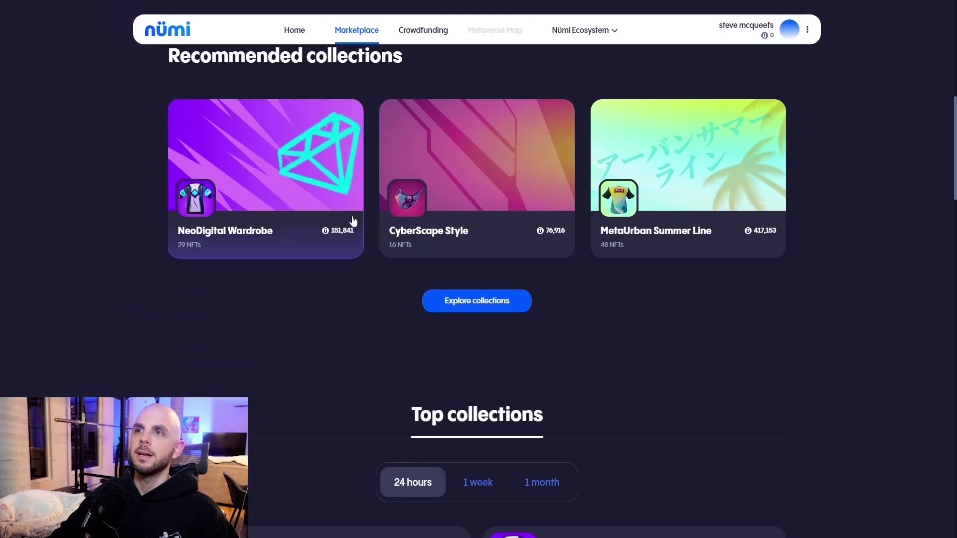
click(295, 230)
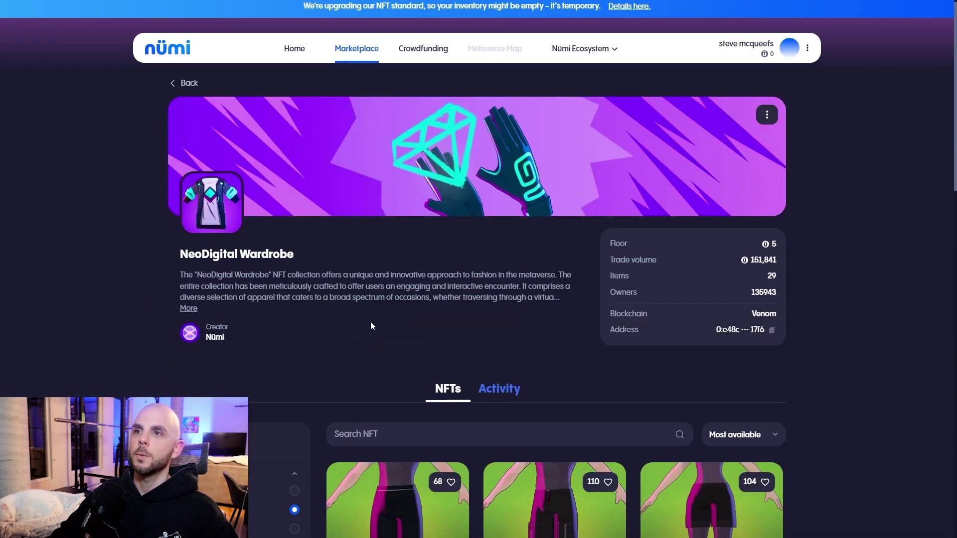
scroll(389, 349, down, 5)
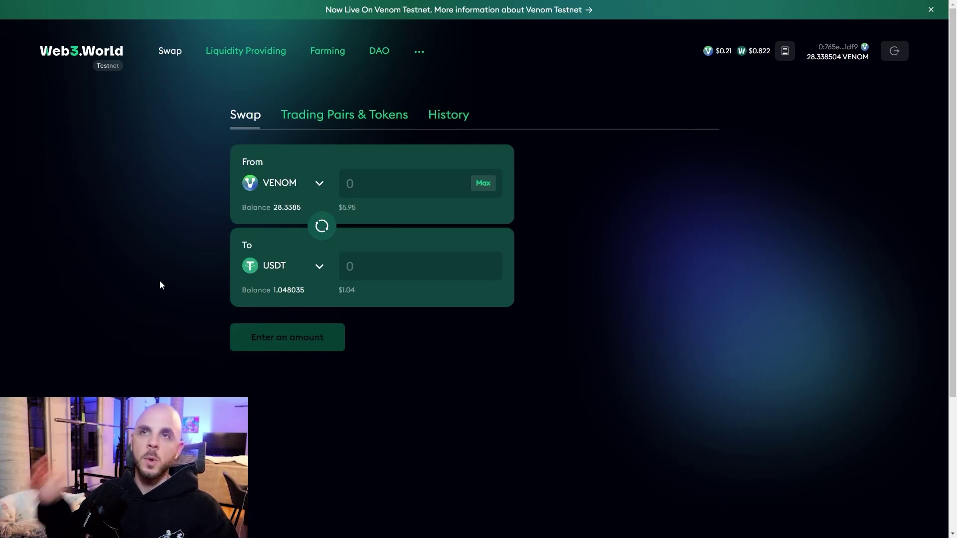
- Swap 6 VENOM for NUMI on Web3.World, receiving about 5.33 NUMI
click(273, 269)
scroll(473, 280, down, 4)
click(407, 101)
click(419, 399)
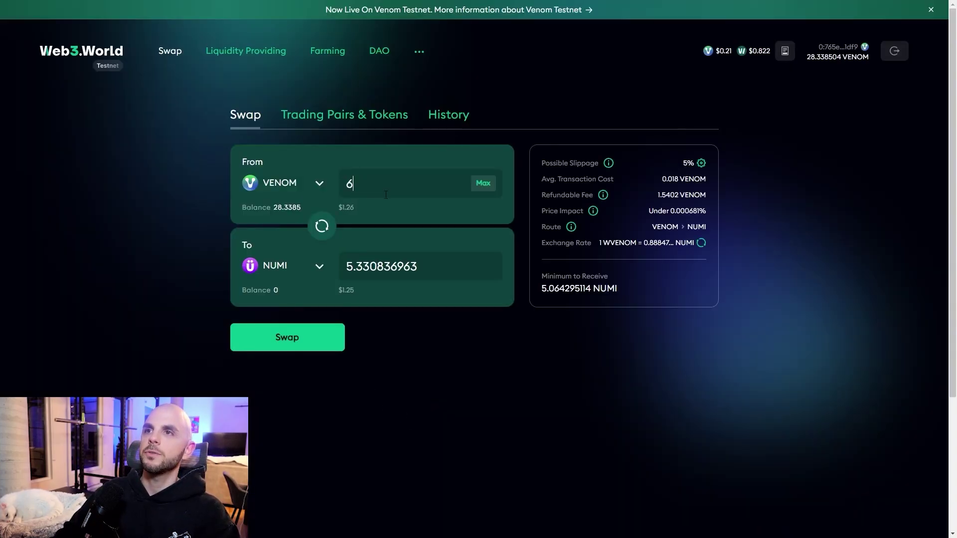
click(290, 345)
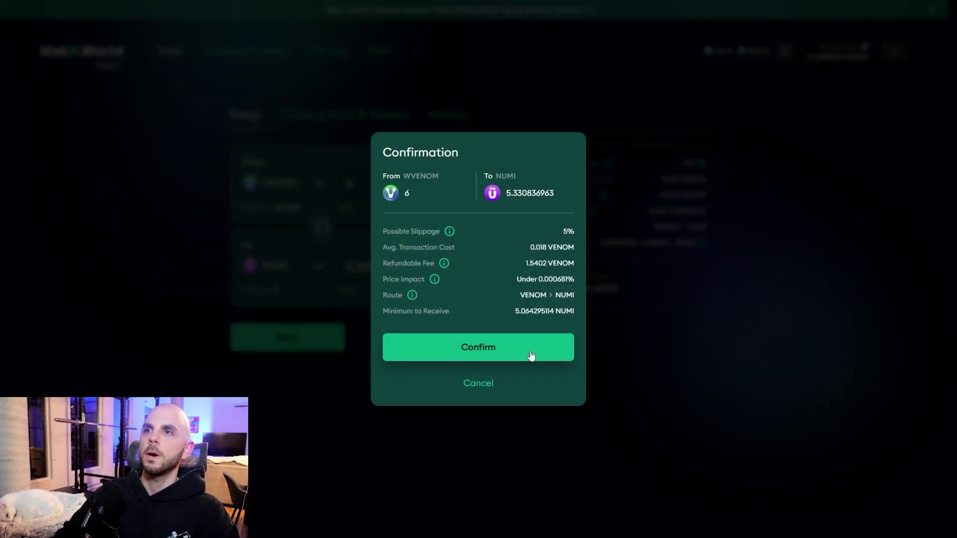
click(517, 355)
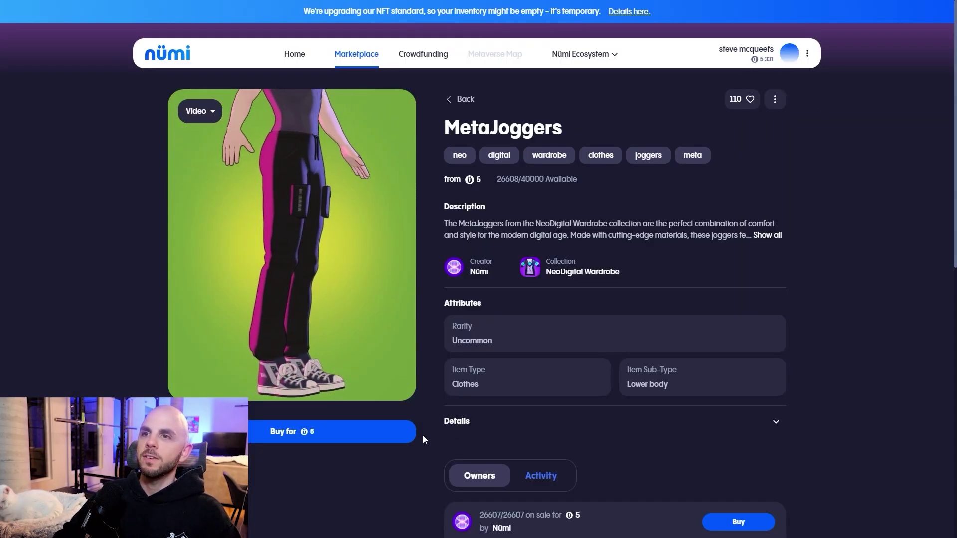
- Buy one MetaJoggers NFT for 5 NUMI, accepting the Terms & Conditions
click(345, 442)
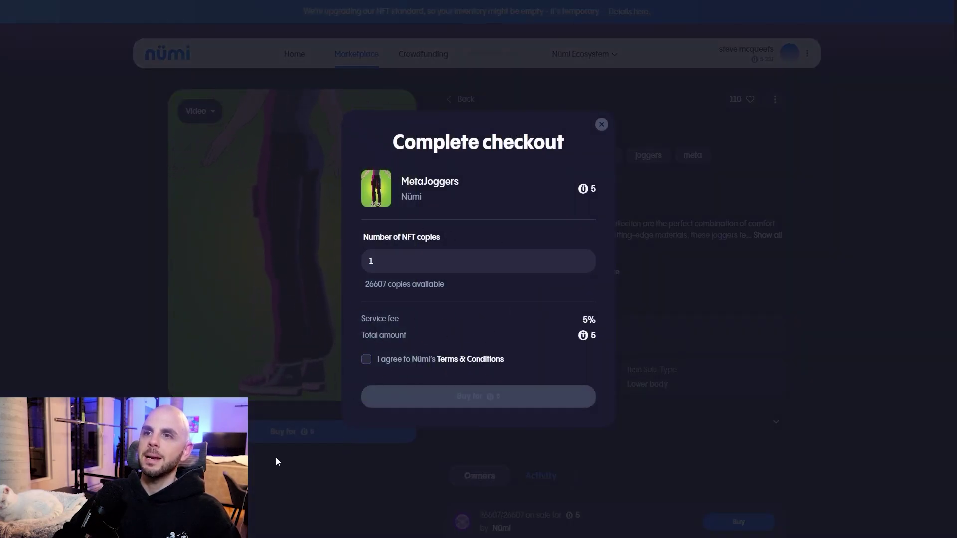
click(365, 360)
click(426, 399)
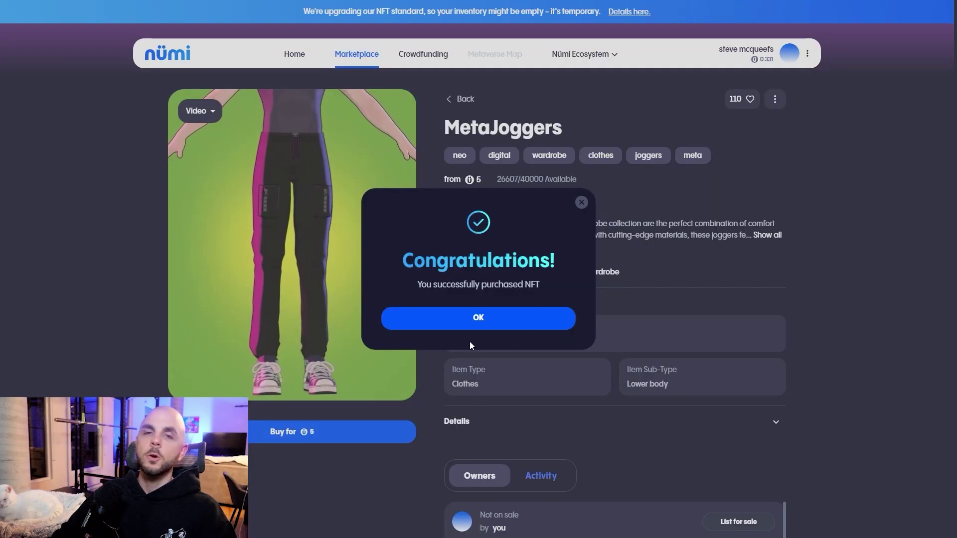
click(501, 318)
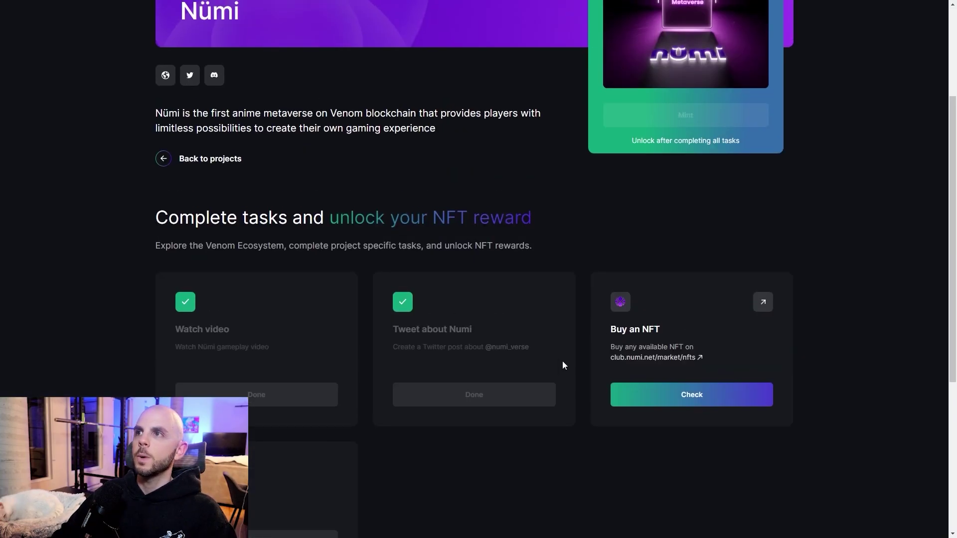
- Verify the Buy an NFT task and mint the Nümi NFT reward, then go full-screen
scroll(598, 344, down, 2)
click(648, 314)
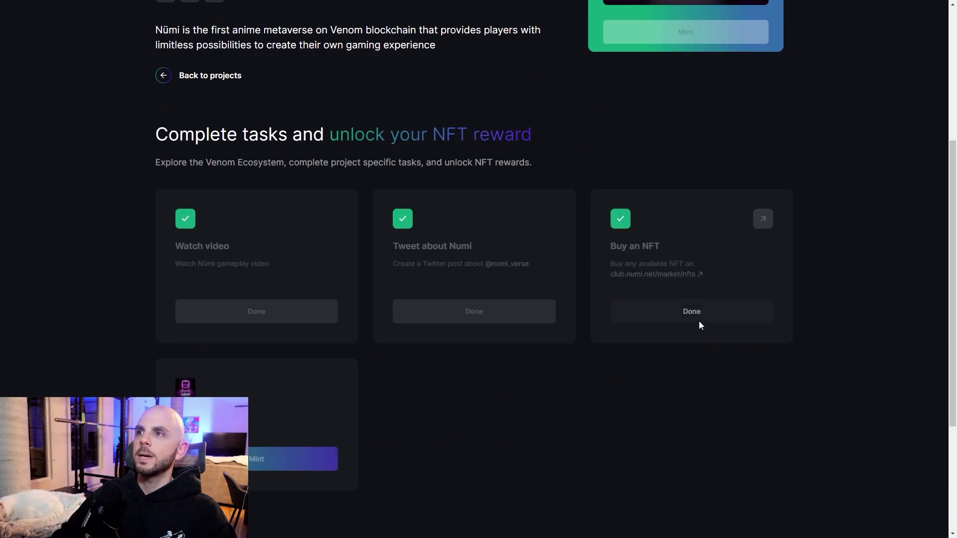
click(279, 458)
click(519, 410)
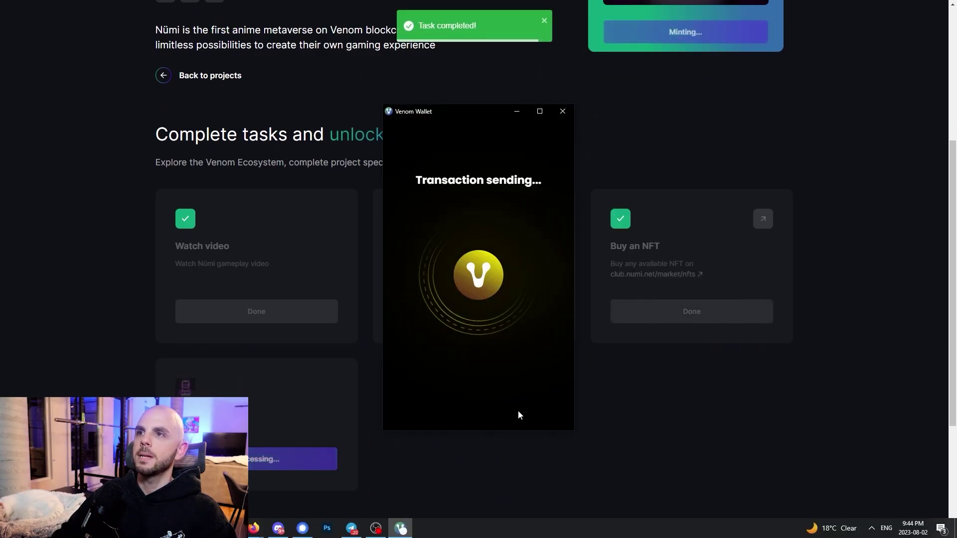
key(F11)
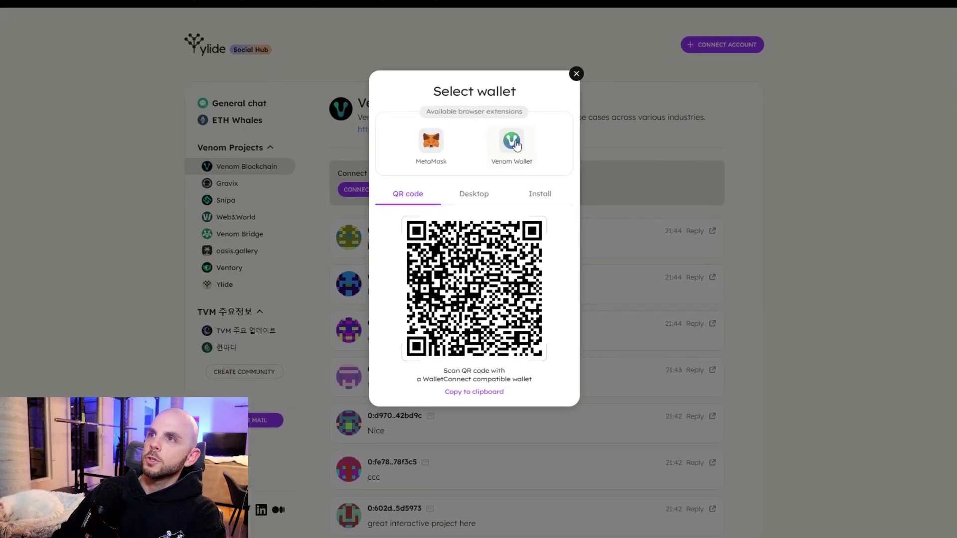
- Connect Account 1's Venom Wallet to Ylide and post 'gm' on-chain via Venom Testnet
click(516, 145)
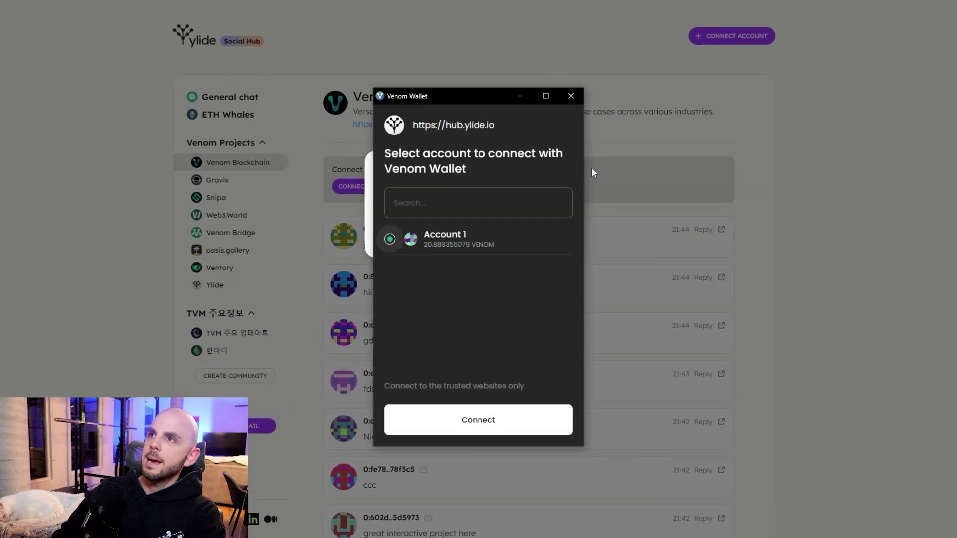
click(475, 423)
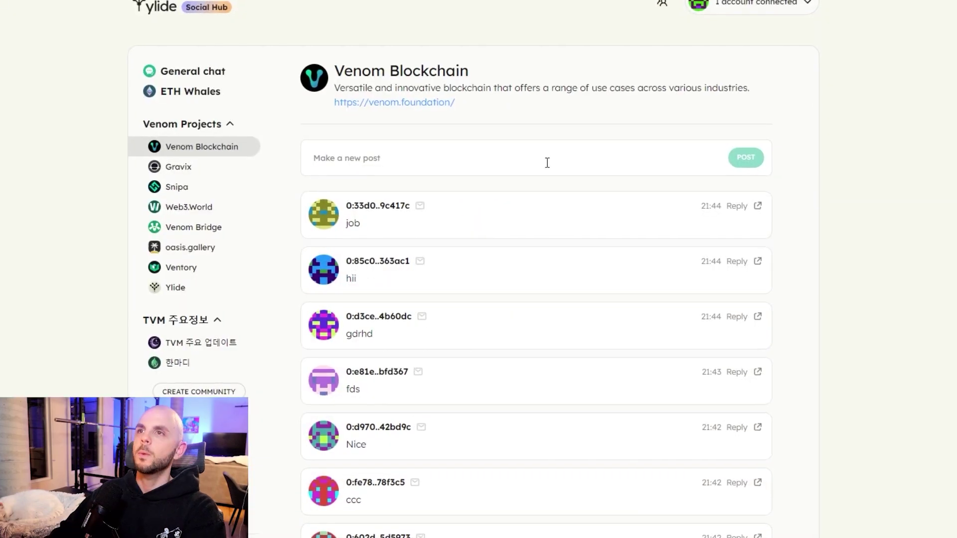
click(536, 157)
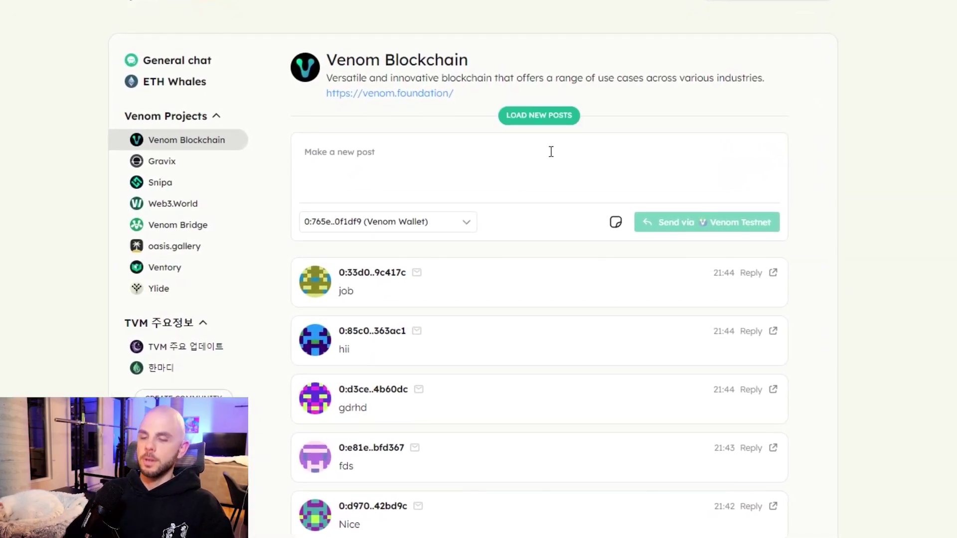
text(gm)
scroll(417, 412, down, 20)
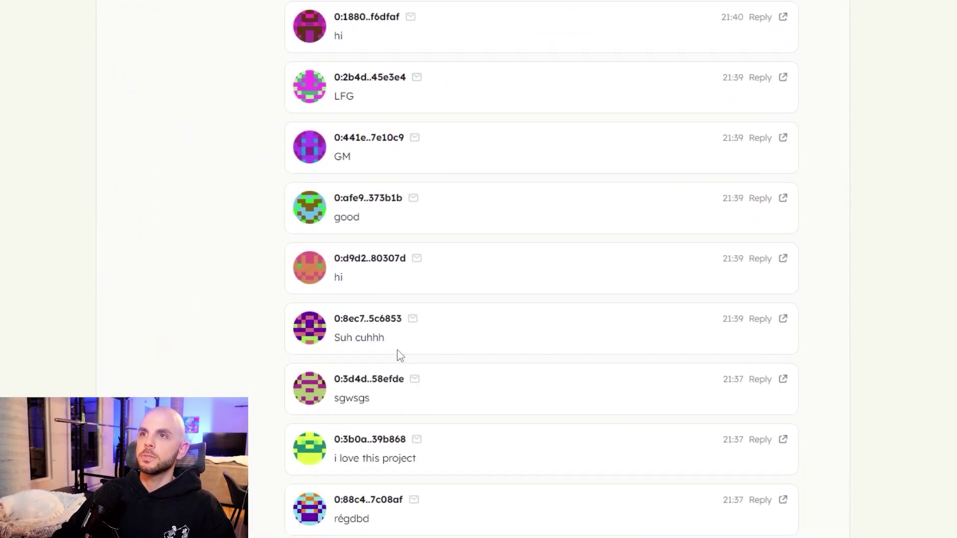
scroll(406, 358, up, 20)
click(730, 222)
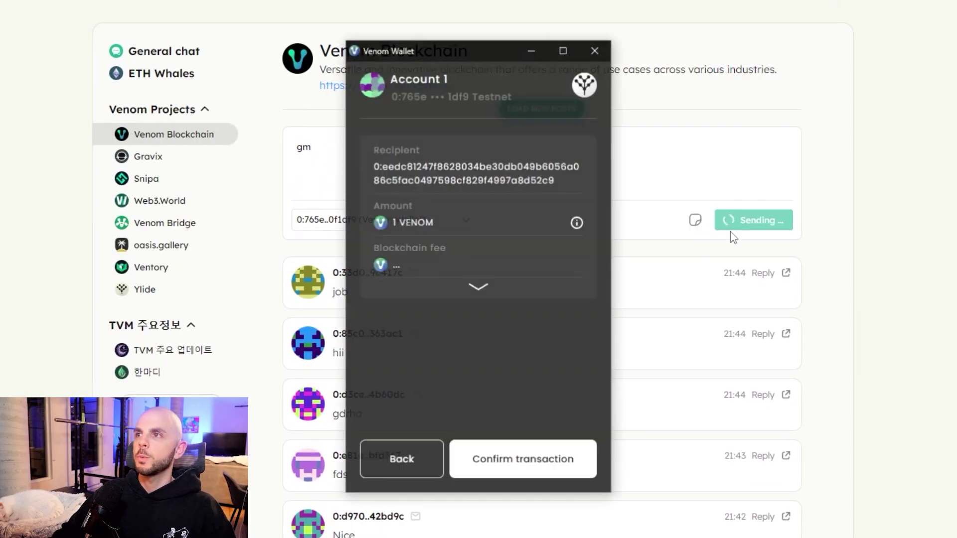
click(513, 470)
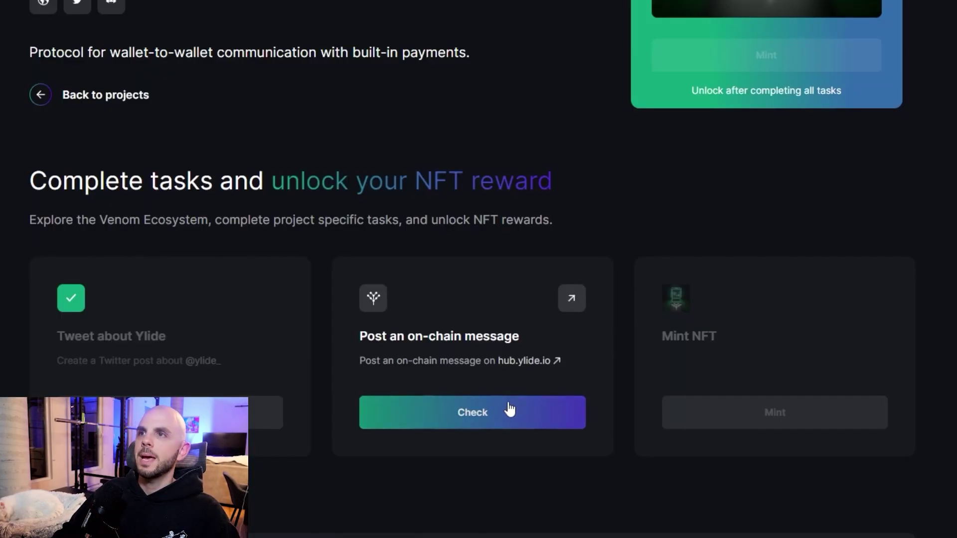
- Verify the on-chain message task and mint the Ylide NFT reward
click(504, 405)
click(806, 412)
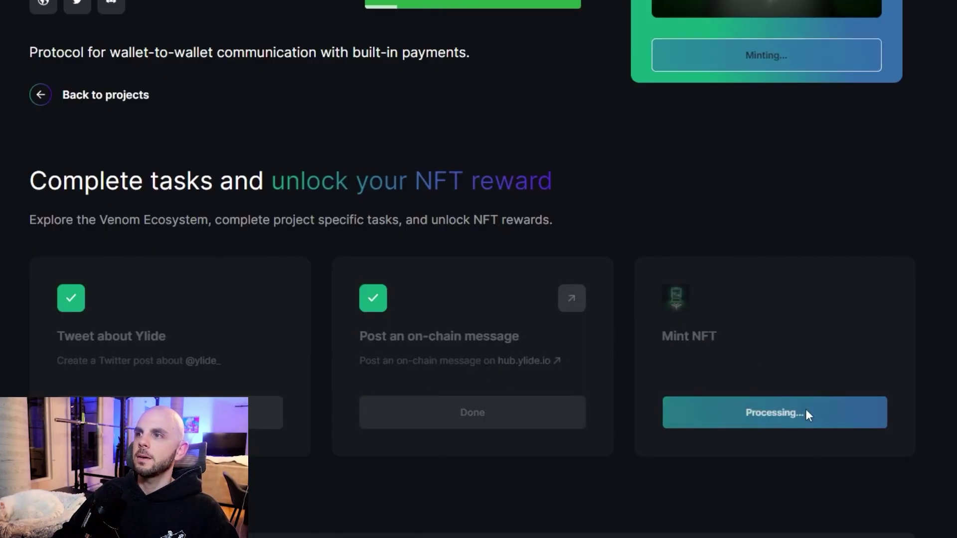
click(503, 453)
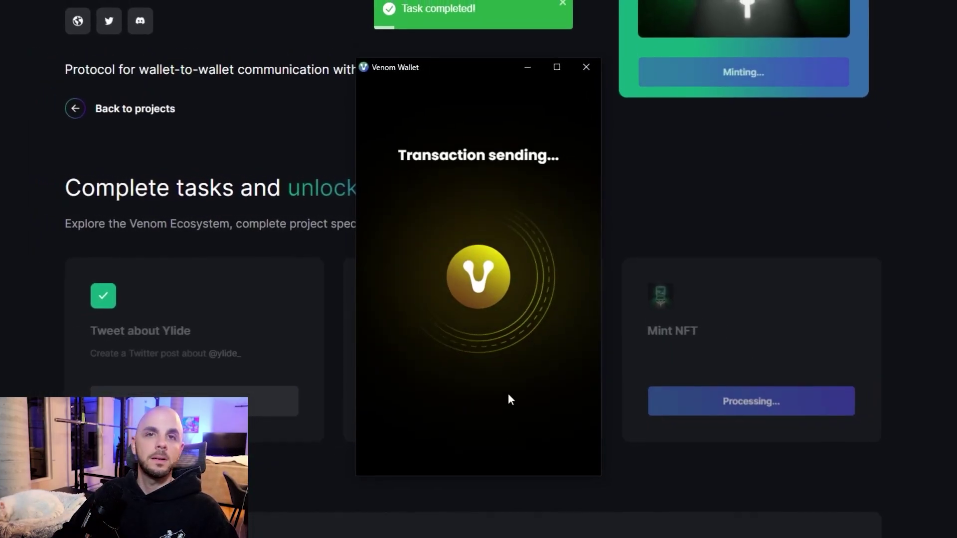
- Return to the projects list and follow Gravix on X for the Follow Gravix task
scroll(284, 208, up, 4)
click(204, 314)
scroll(396, 309, down, 2)
scroll(402, 307, down, 3)
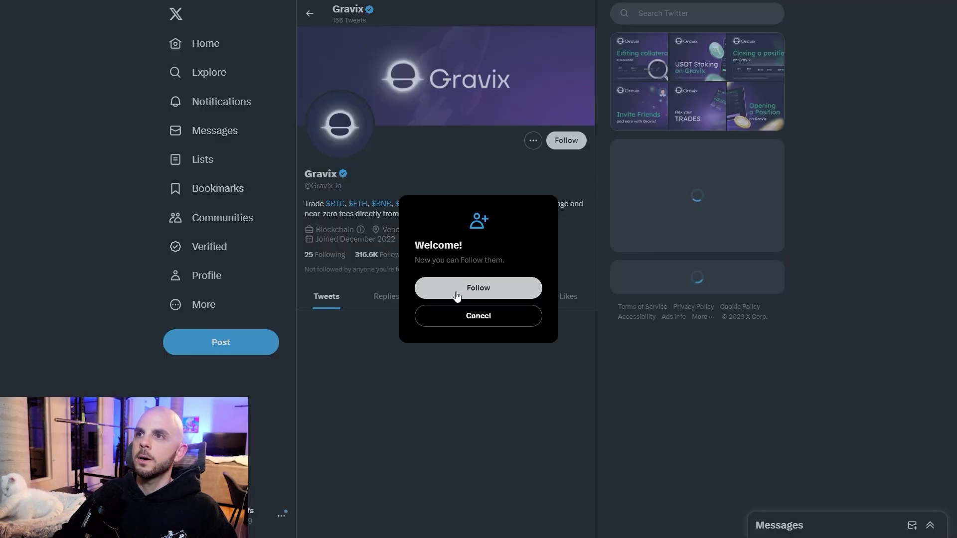
click(454, 292)
key(ctrl+w)
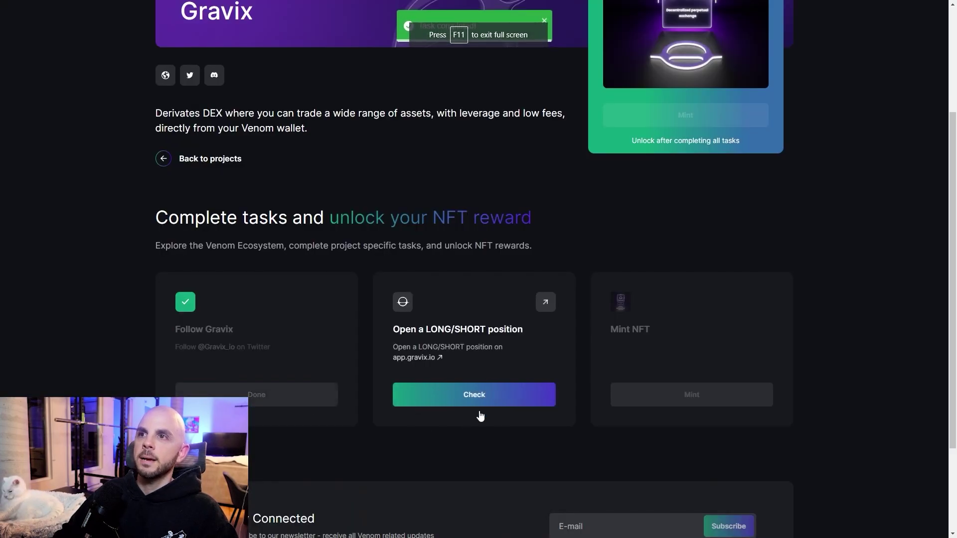
- Open Gravix and connect the Venom wallet through the browser extension
click(418, 358)
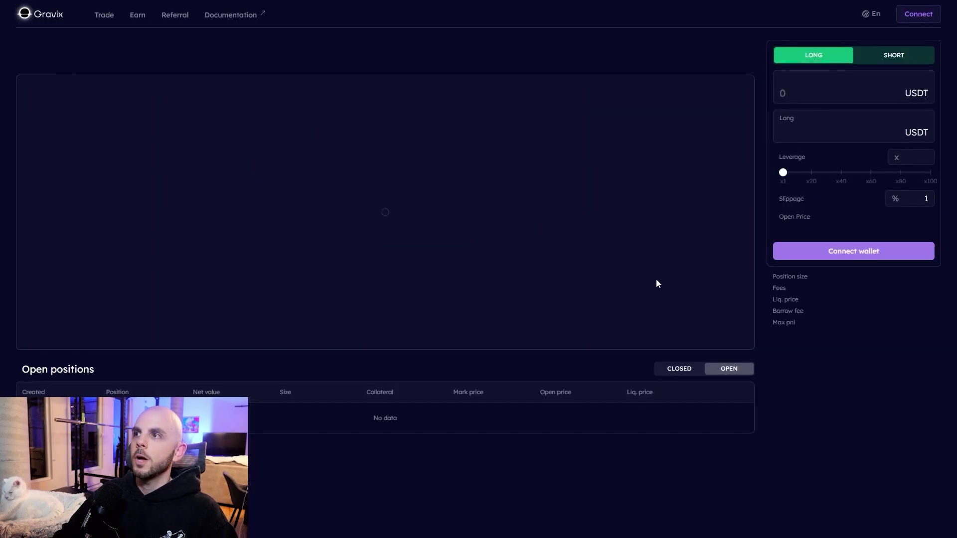
click(882, 250)
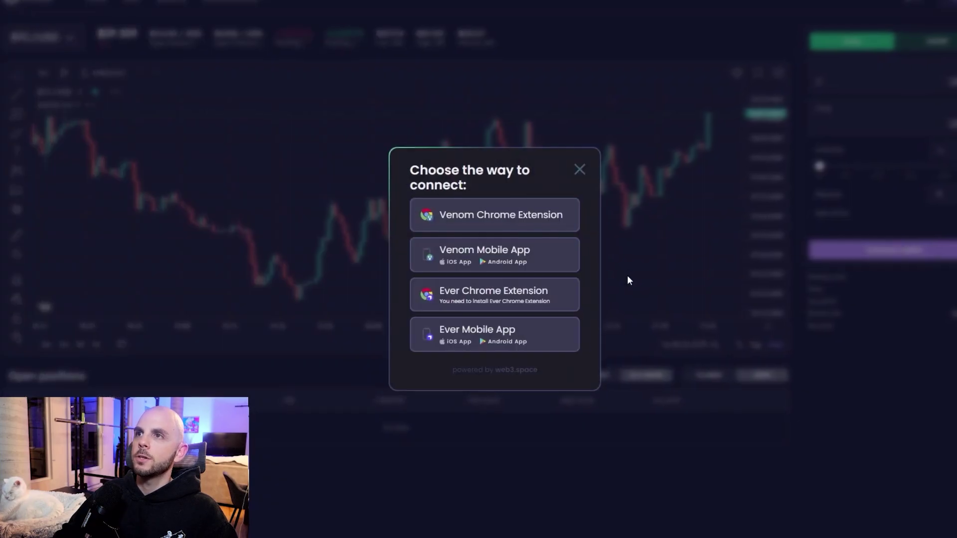
click(527, 220)
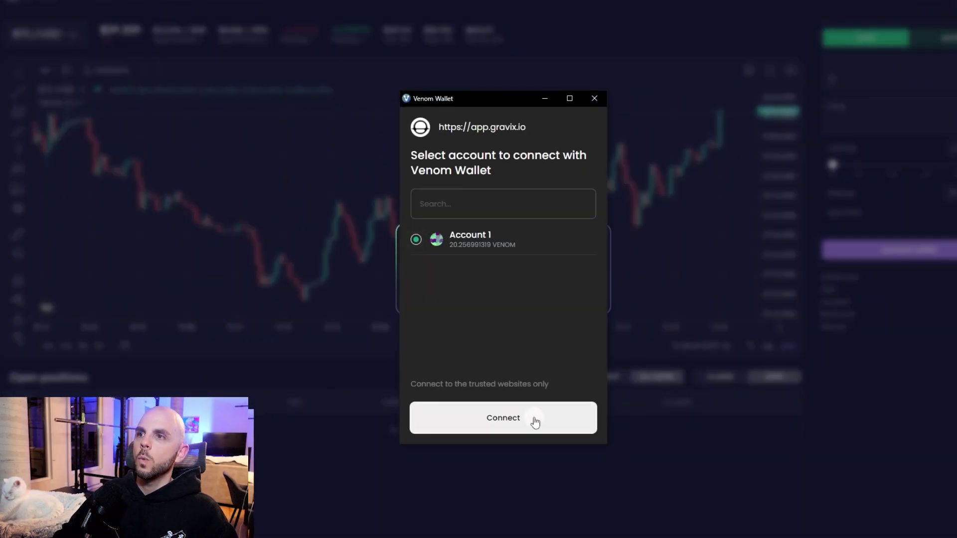
click(534, 422)
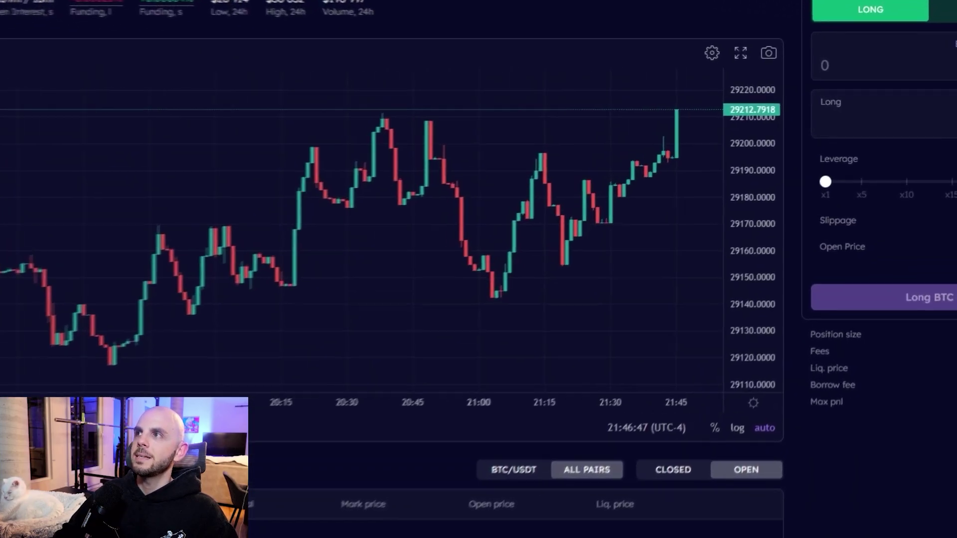
- Open a 25x BTC short with 1.048035 USDT collateral and bring up its close summary
double_click(935, 102)
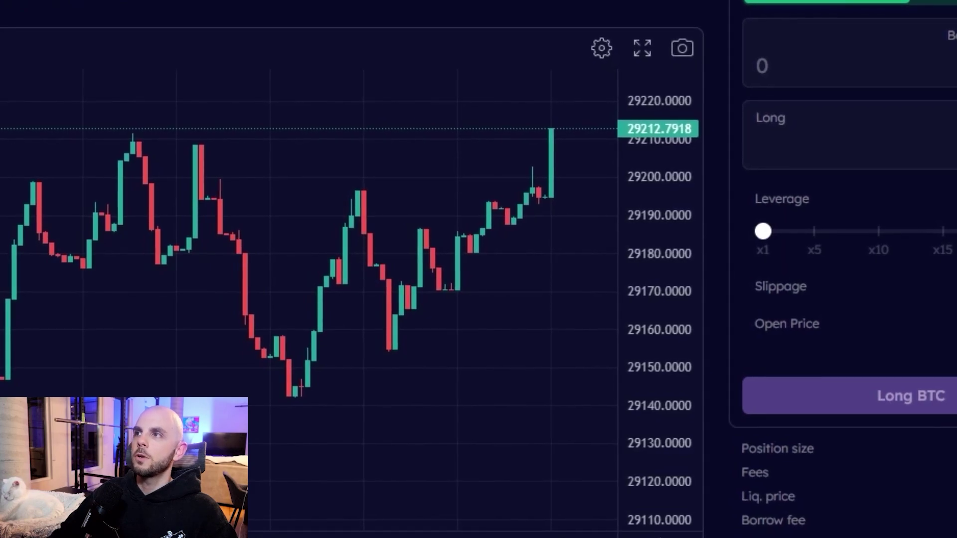
click(759, 66)
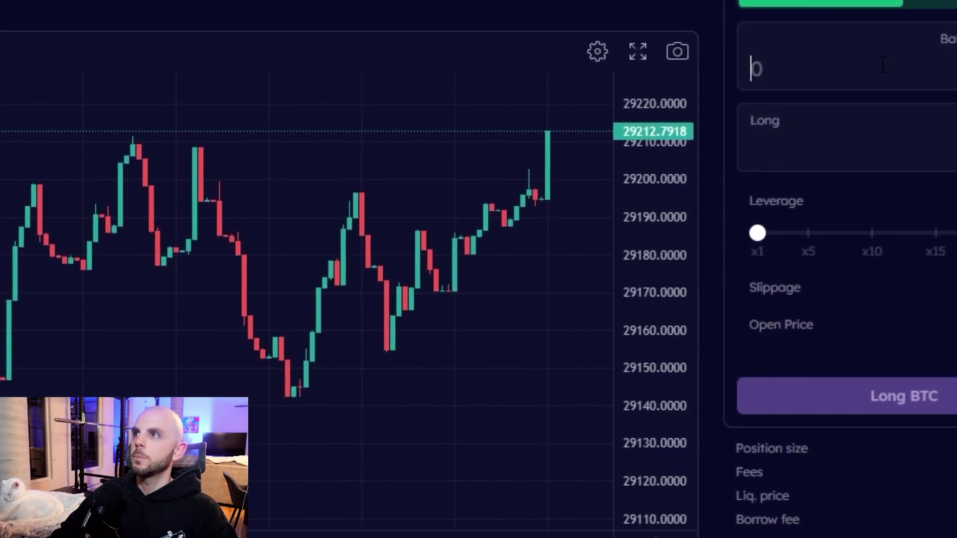
text(1.048035)
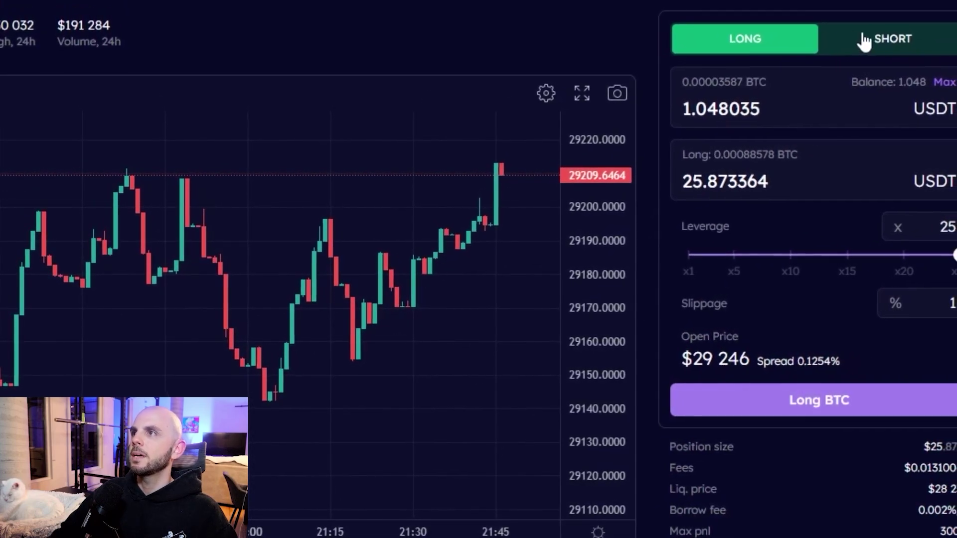
click(888, 44)
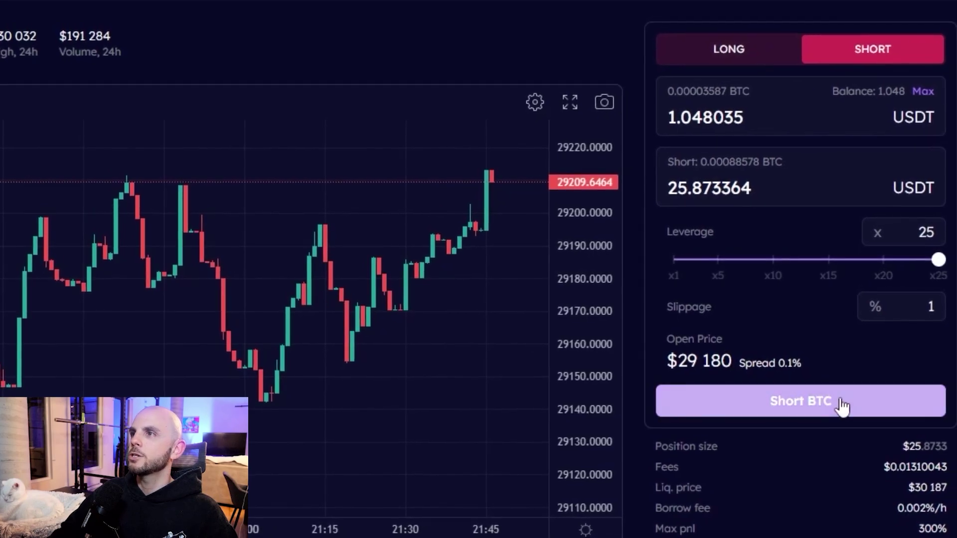
click(840, 417)
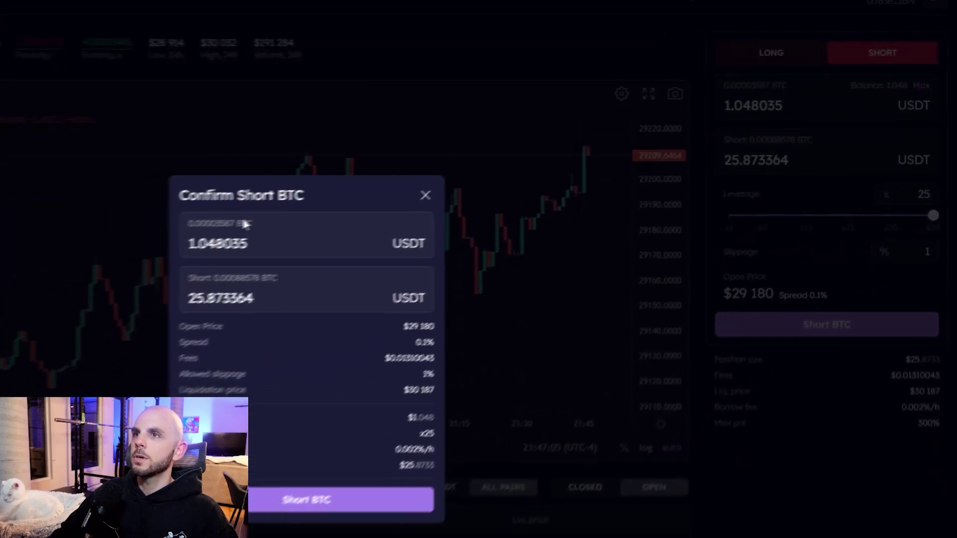
click(413, 423)
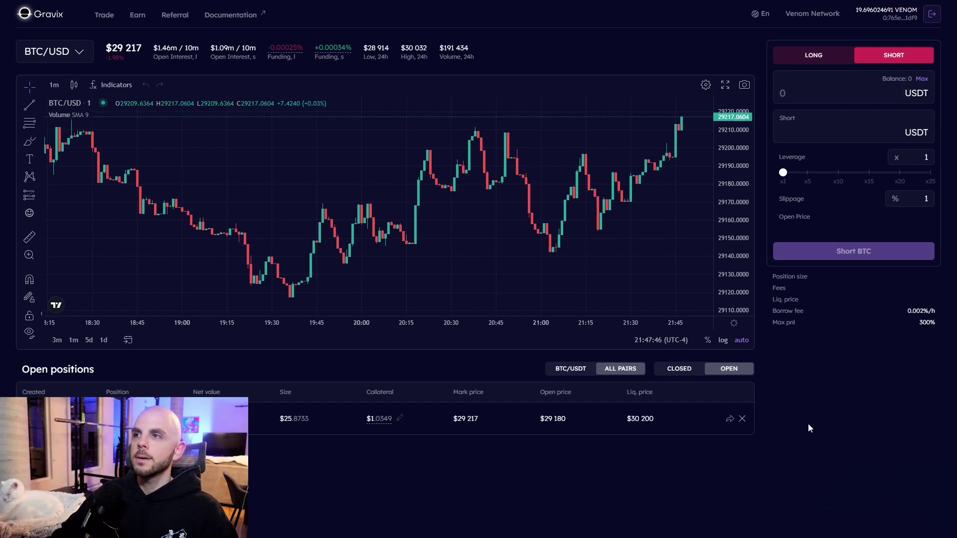
click(742, 420)
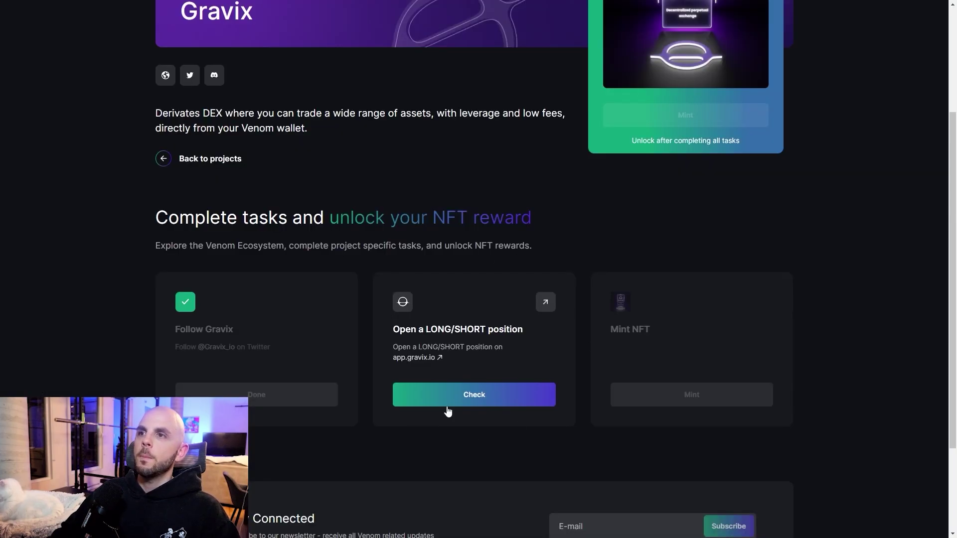
- Verify the Gravix LONG/SHORT position task and mint the Gravix NFT reward
click(447, 404)
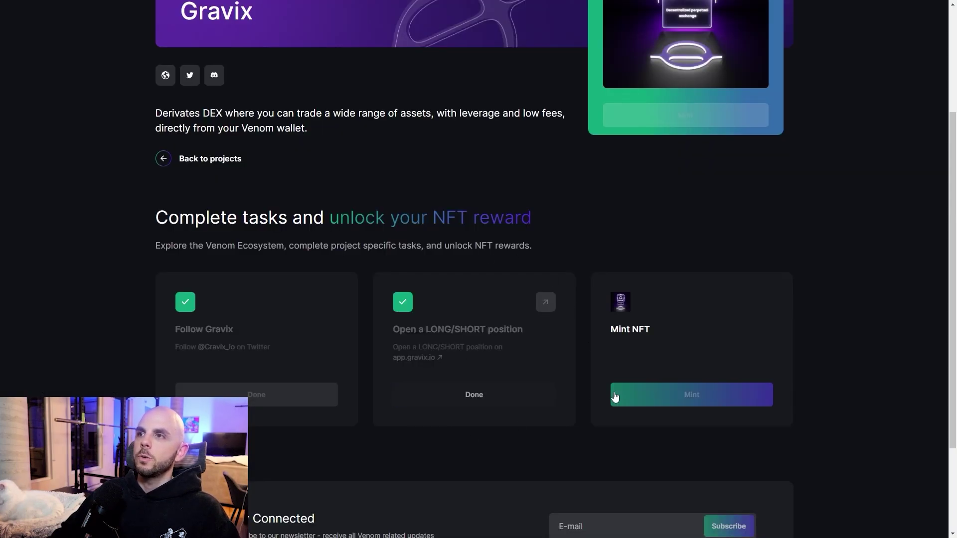
click(716, 395)
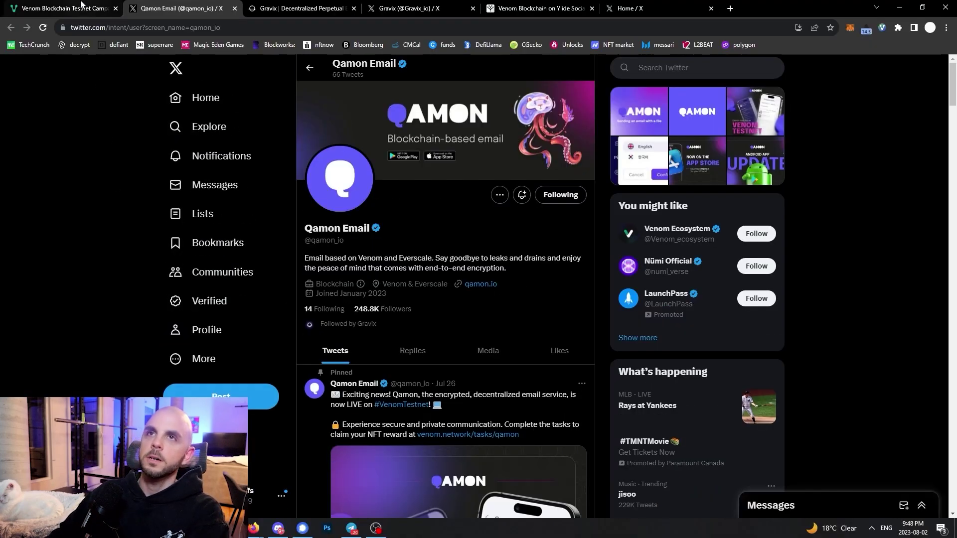
- Return to the Venom testnet tasks tab and switch the browser to full screen
key(ctrl+Page_Up)
key(F11)
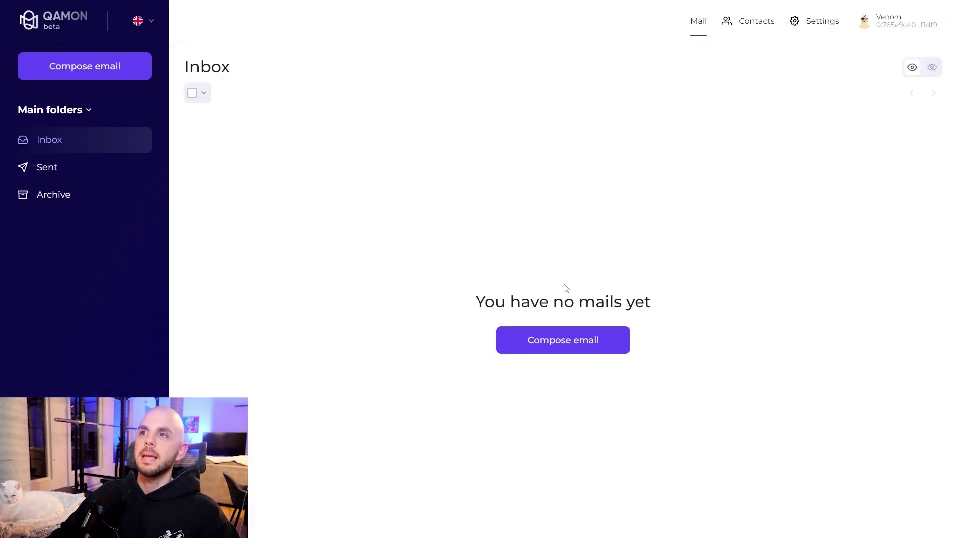
- Compose a new Qamon email to a pasted wallet address with a 'hello' subject
click(551, 348)
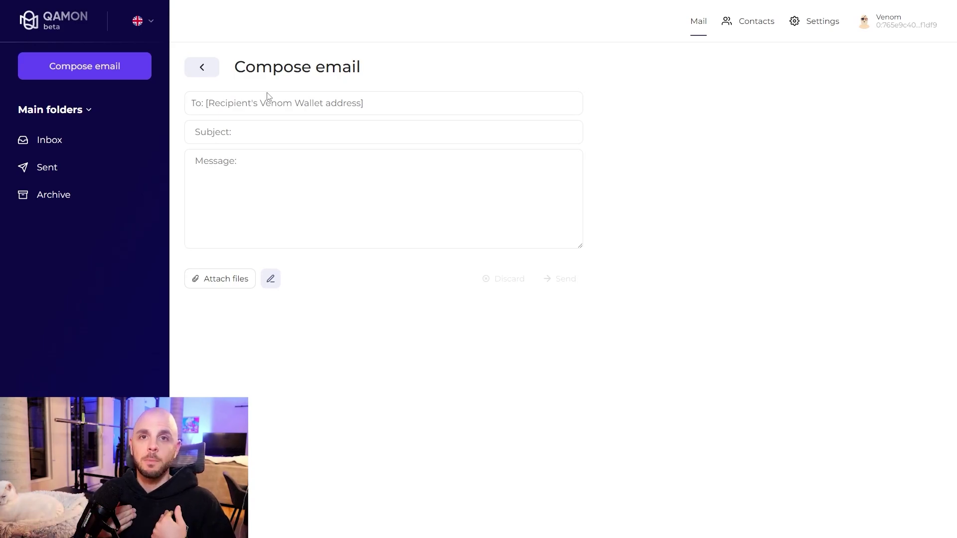
text(0:afde42ec...e9602)
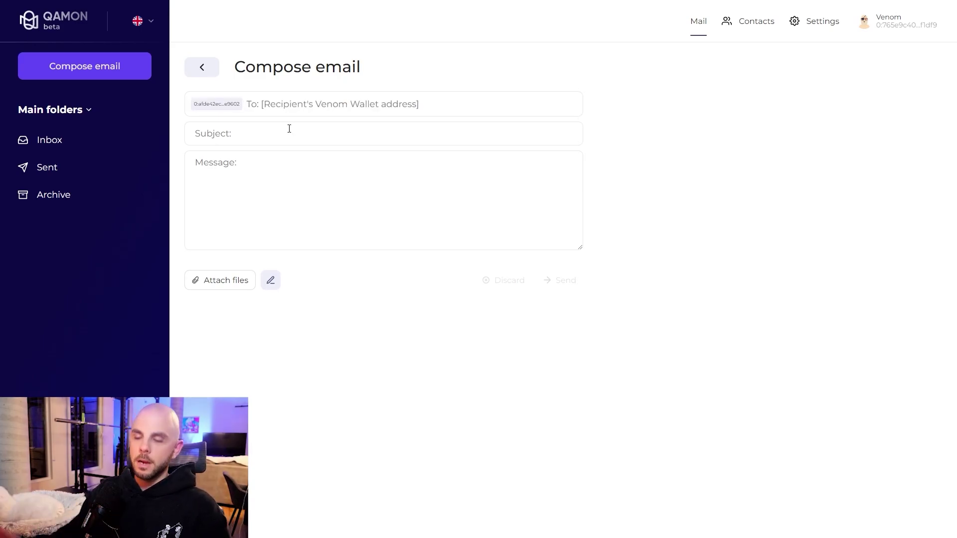
click(289, 128)
text(helhello gotr)
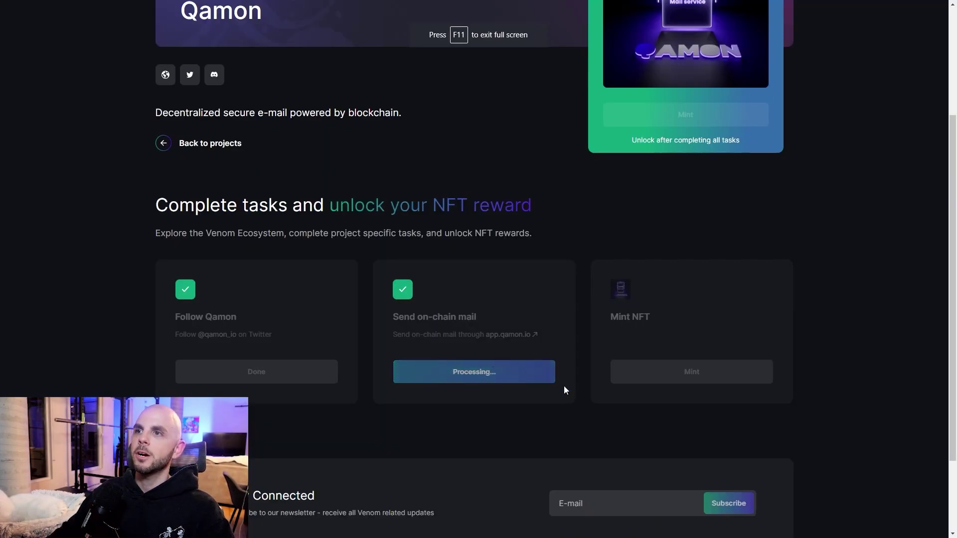
- Mint the Qamon NFT with wallet confirmation, then go back to the projects list
click(655, 372)
click(495, 402)
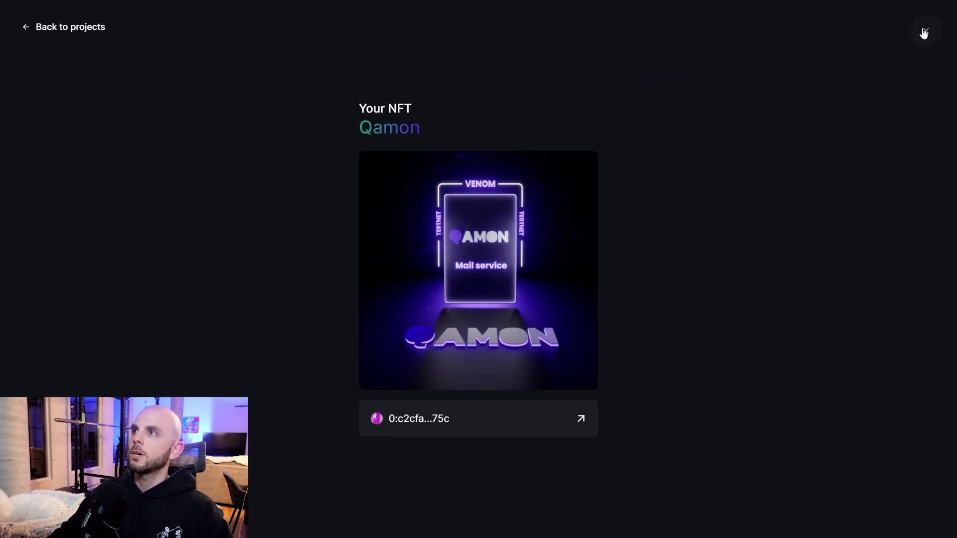
click(922, 32)
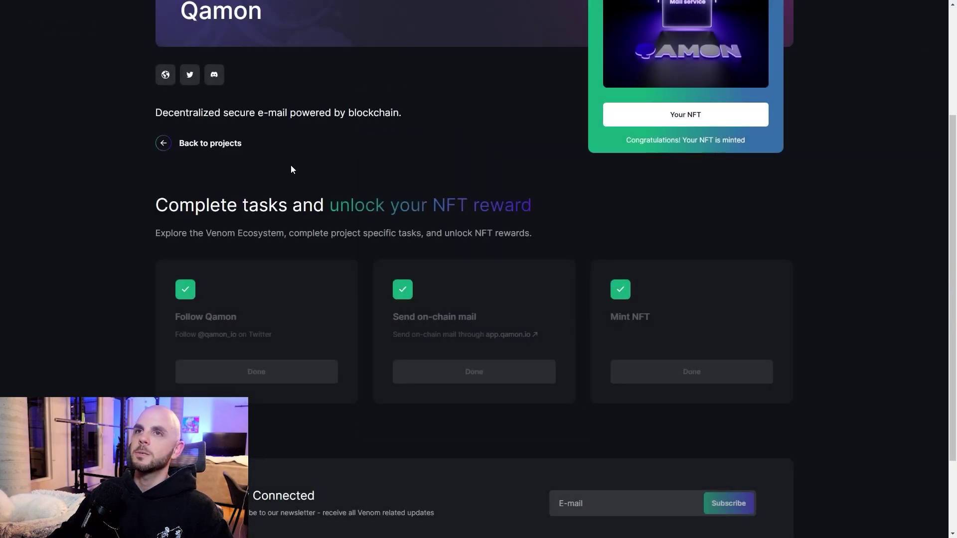
click(202, 145)
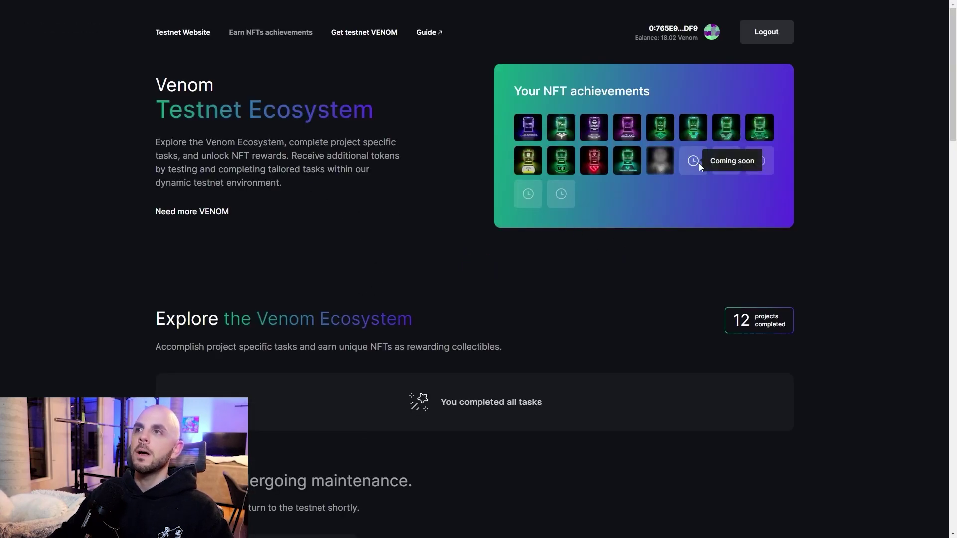
scroll(356, 238, down, 6)
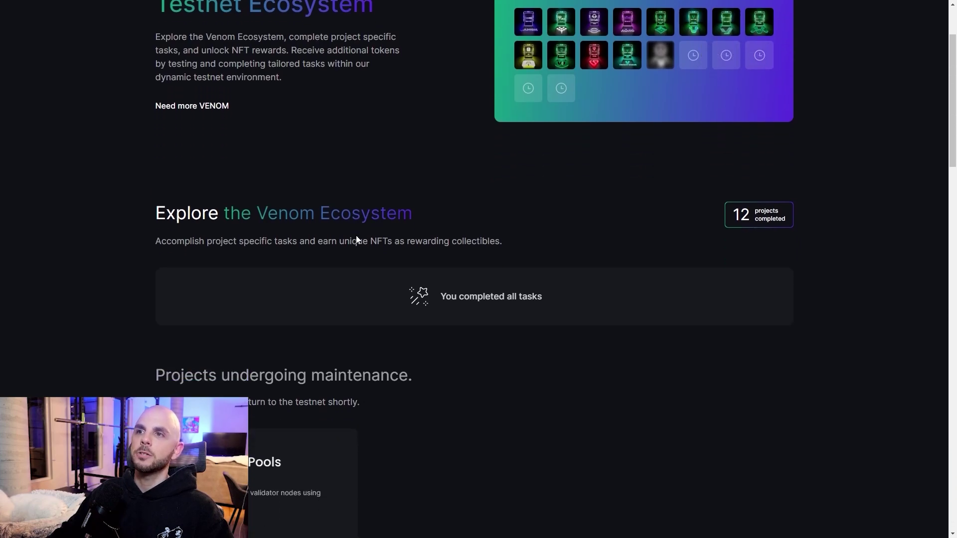
drag(180, 149, 412, 149)
click(433, 216)
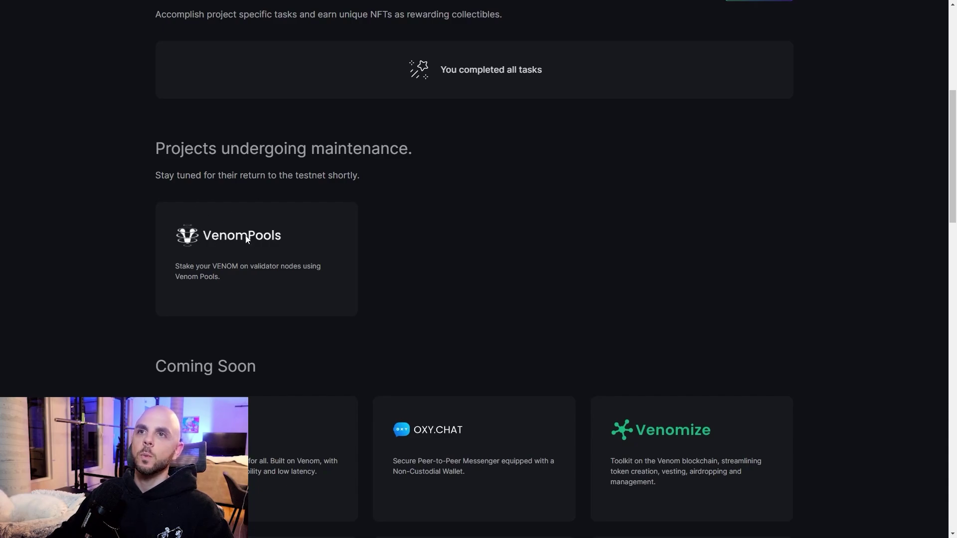
drag(171, 263, 231, 279)
click(231, 279)
scroll(231, 280, down, 3)
drag(121, 207, 300, 210)
scroll(551, 257, down, 3)
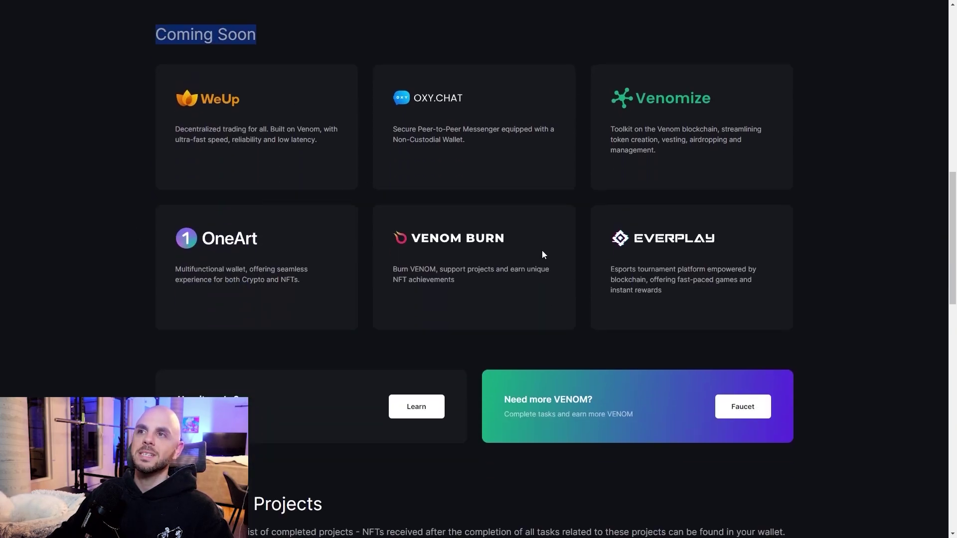
scroll(365, 230, up, 5)
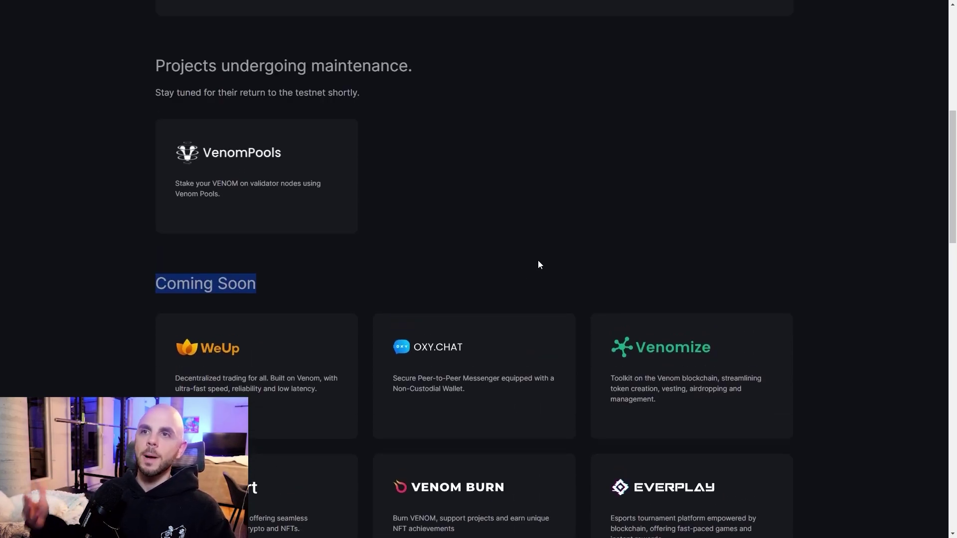
click(539, 263)
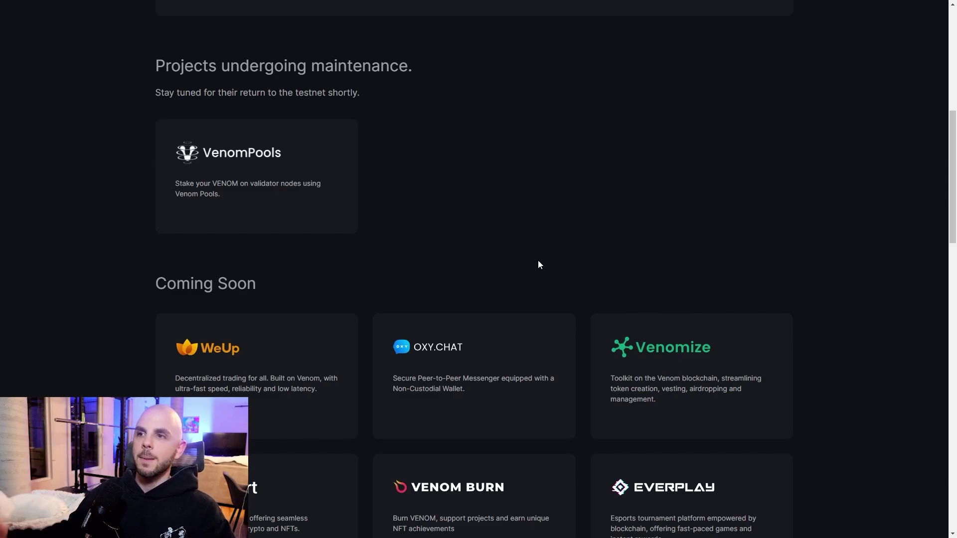